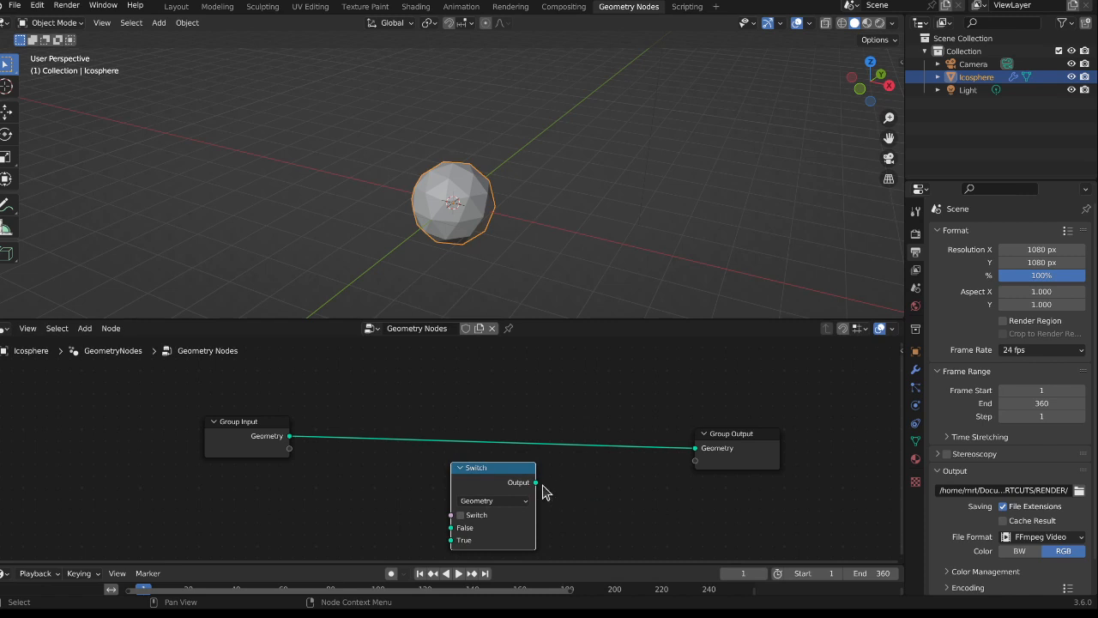
Insert the Switch node into the link between Group Input and Group Output and turn its Switch option on
left_click_drag(501, 487, 510, 484)
scroll(488, 479, "up", 2)
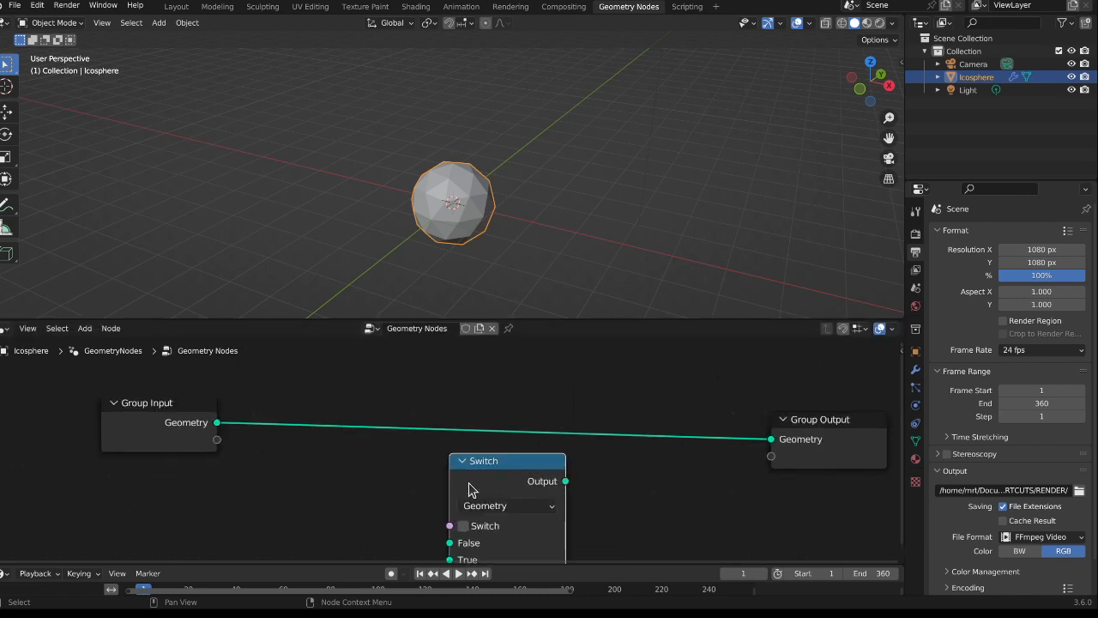
middle_click_drag(486, 496, 478, 475)
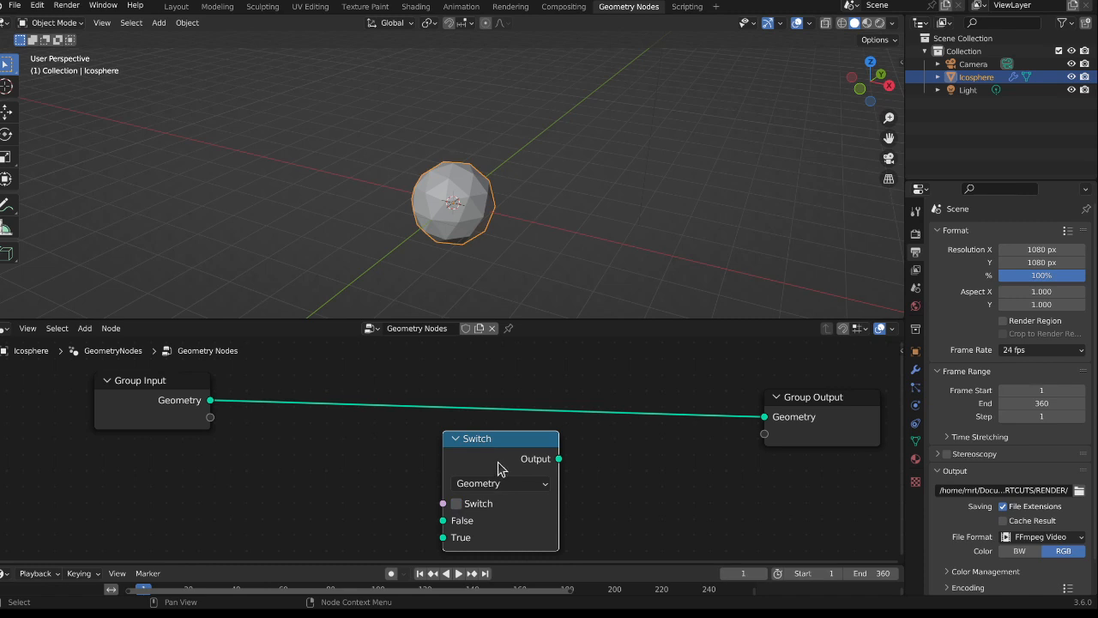
left_click_drag(500, 468, 488, 403)
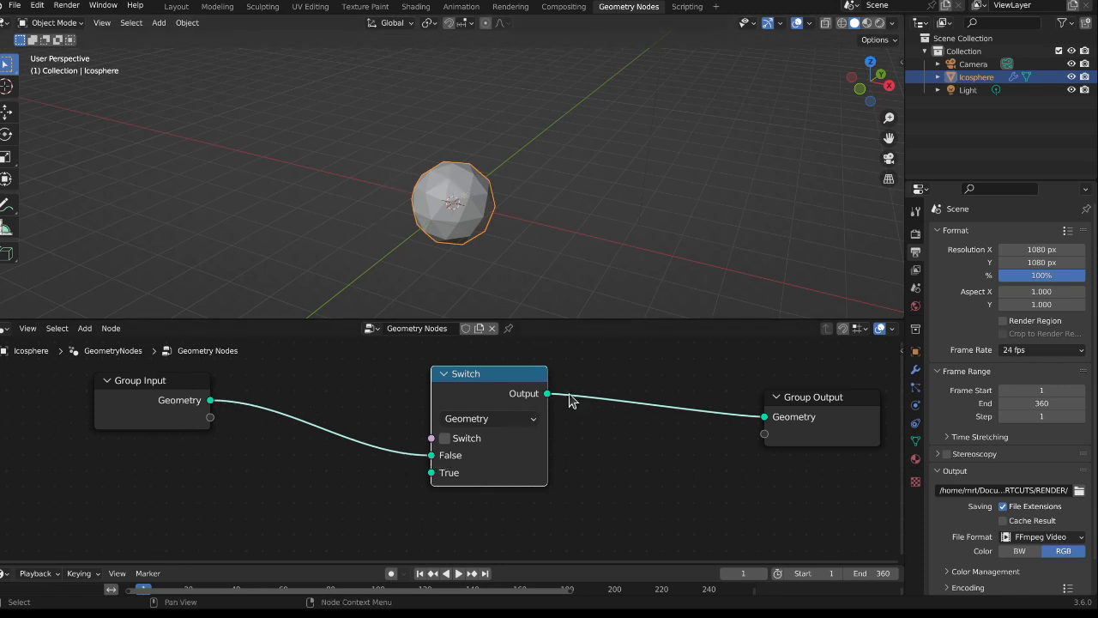
left_click(444, 438)
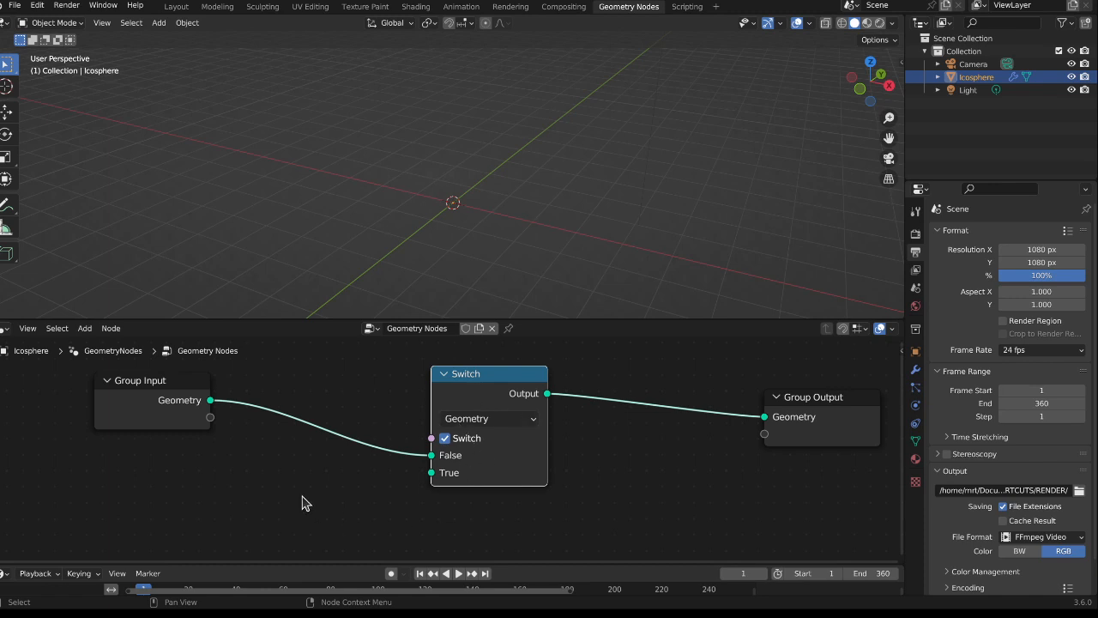
Add a Cylinder mesh primitive node below the Group Input node
key("shift+a")
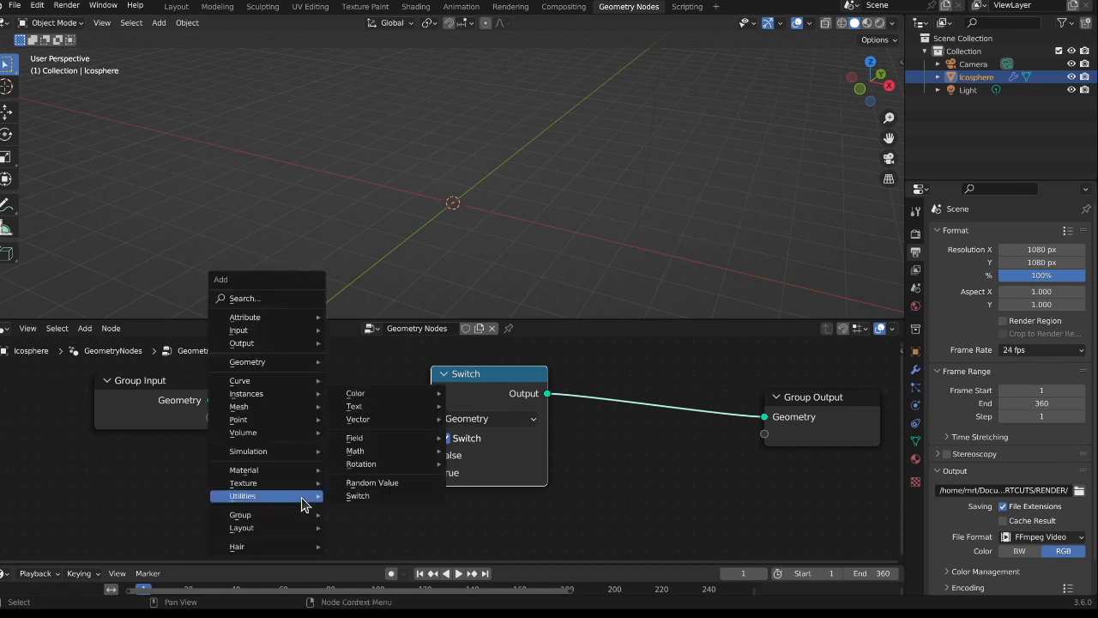
mouse_move(299, 406)
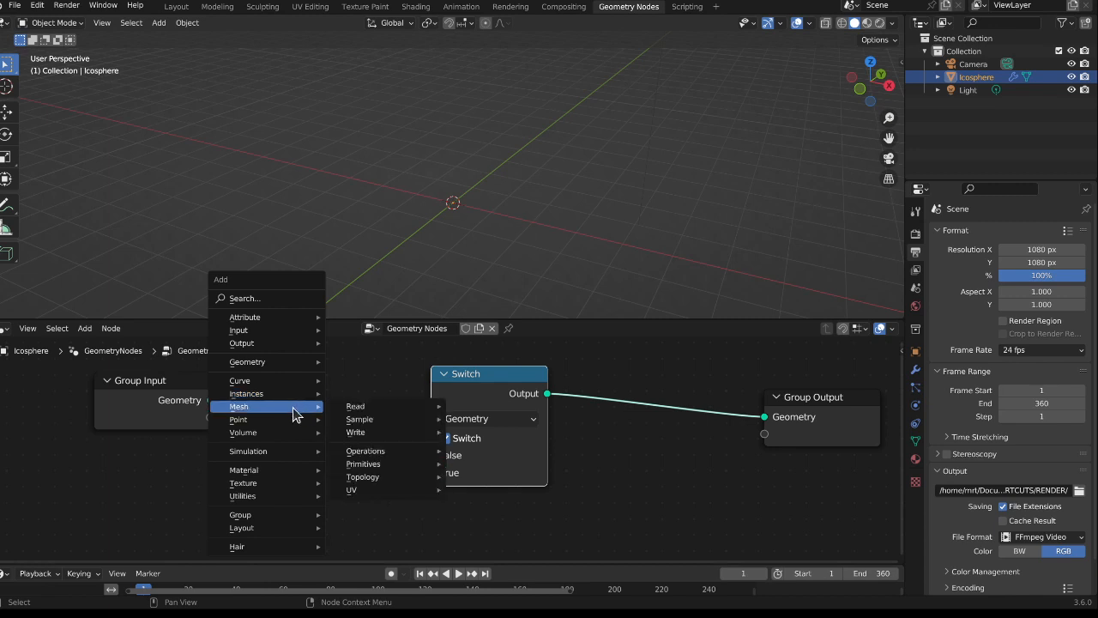
mouse_move(386, 464)
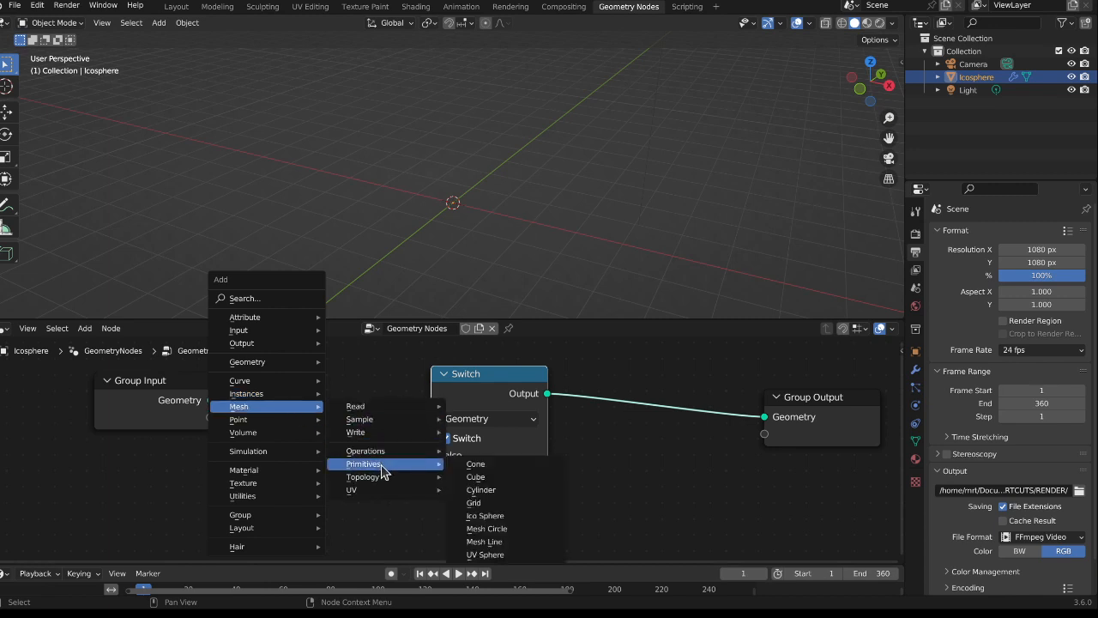
left_click(481, 490)
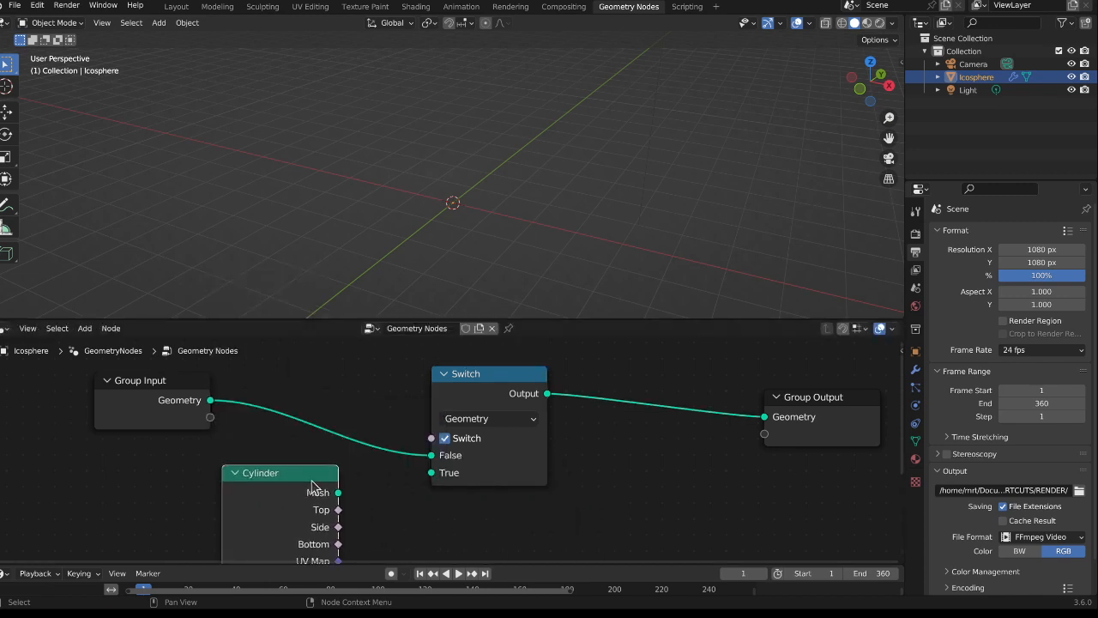
Add a Cube mesh primitive node to the left of the Cylinder node
key("shift+a")
mouse_move(319, 455)
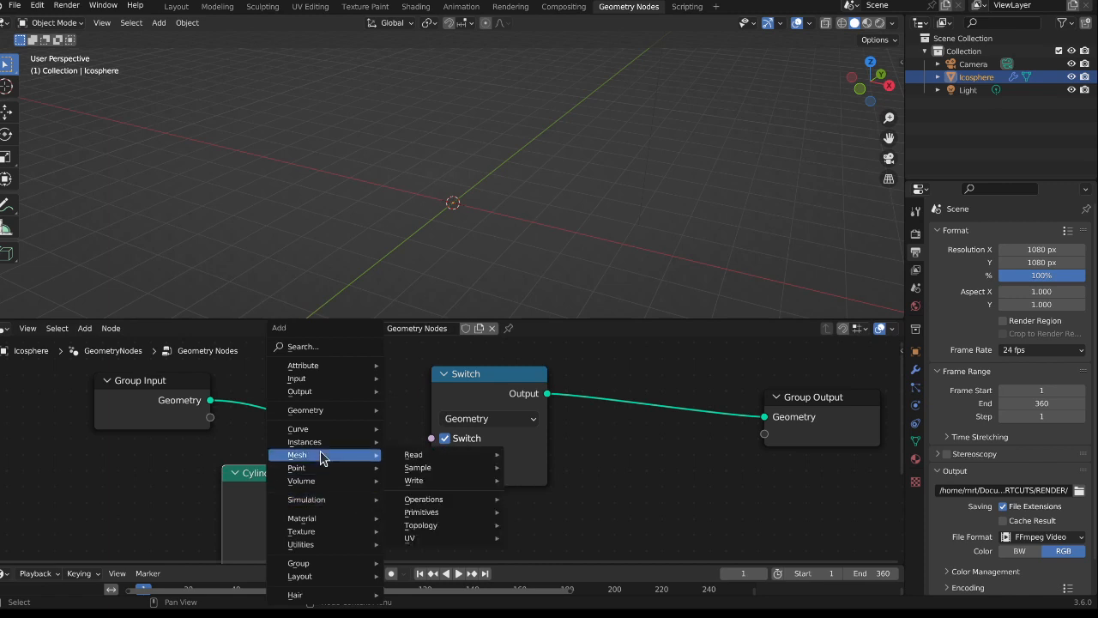
mouse_move(447, 513)
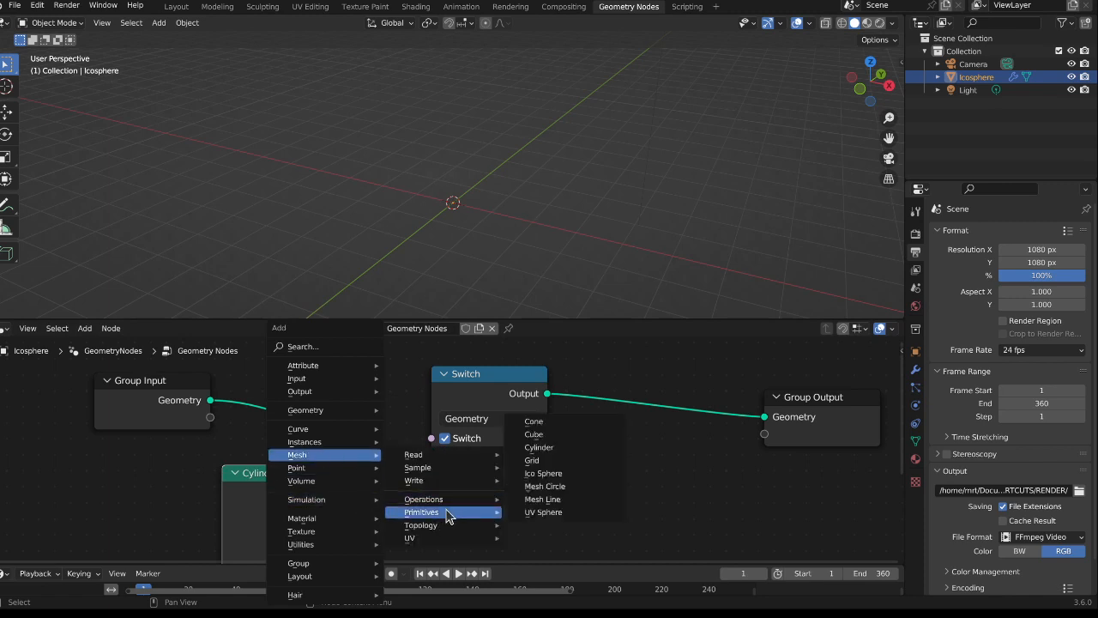
left_click(580, 444)
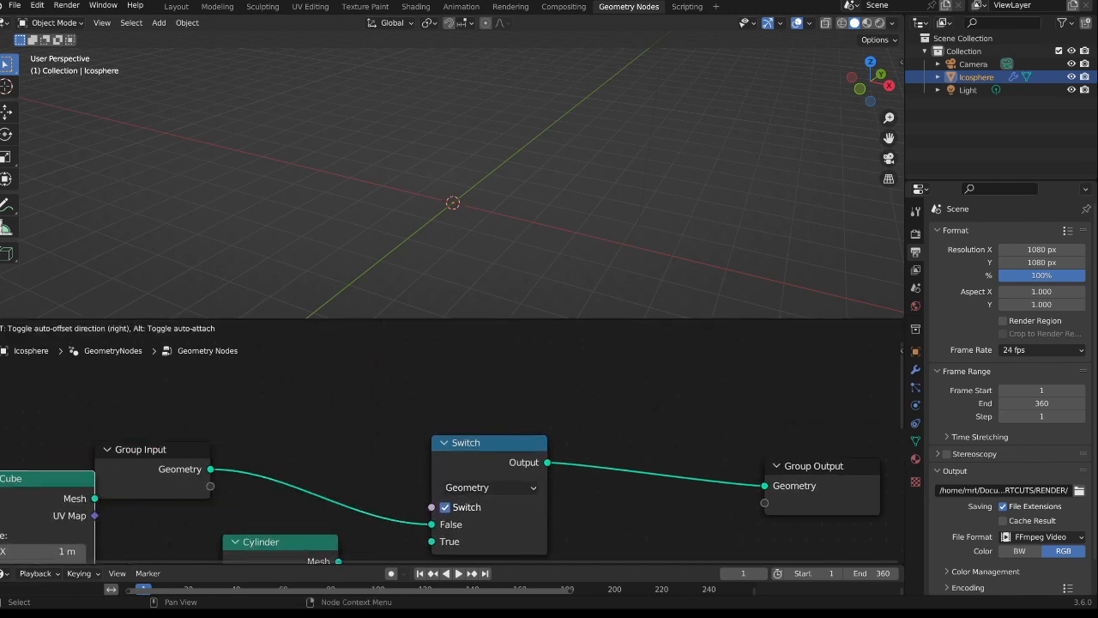
left_click(32, 486)
Move the Group Input node up out of the way and cut its link to the Switch node
left_click_drag(150, 466, 218, 401)
scroll(235, 441, "down", 6)
middle_click_drag(319, 449, 422, 372)
right_click_drag(441, 364, 385, 407, "ctrl")
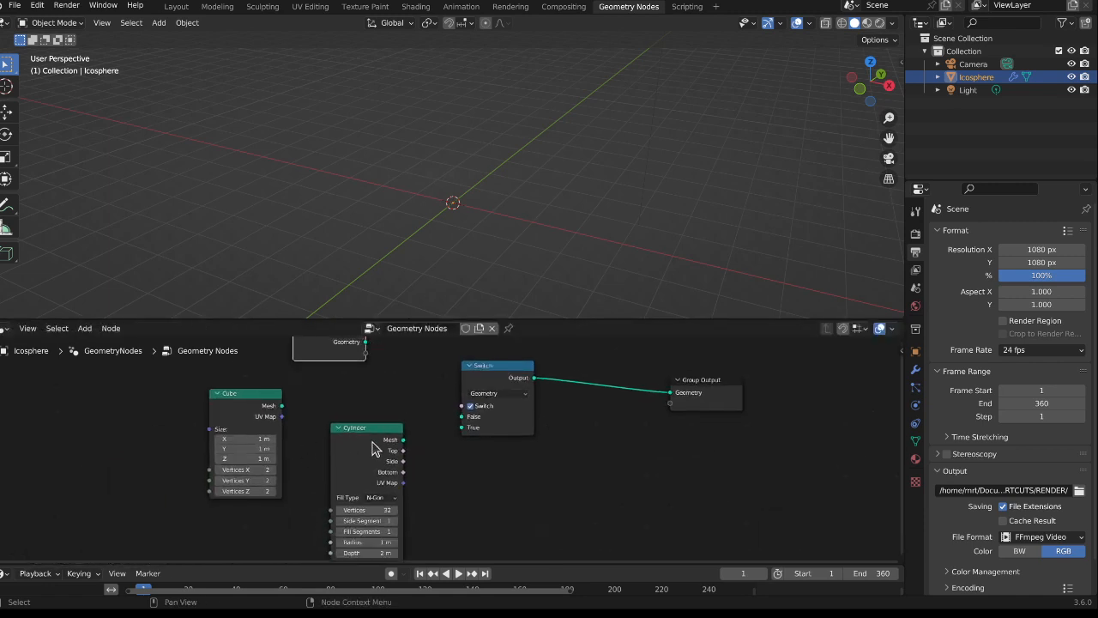
Stack the Cube above the Cylinder node, linking Cube's Mesh to the Switch's False input and Cylinder's Mesh to True
left_click_drag(372, 438, 375, 461)
left_click_drag(250, 419, 461, 416)
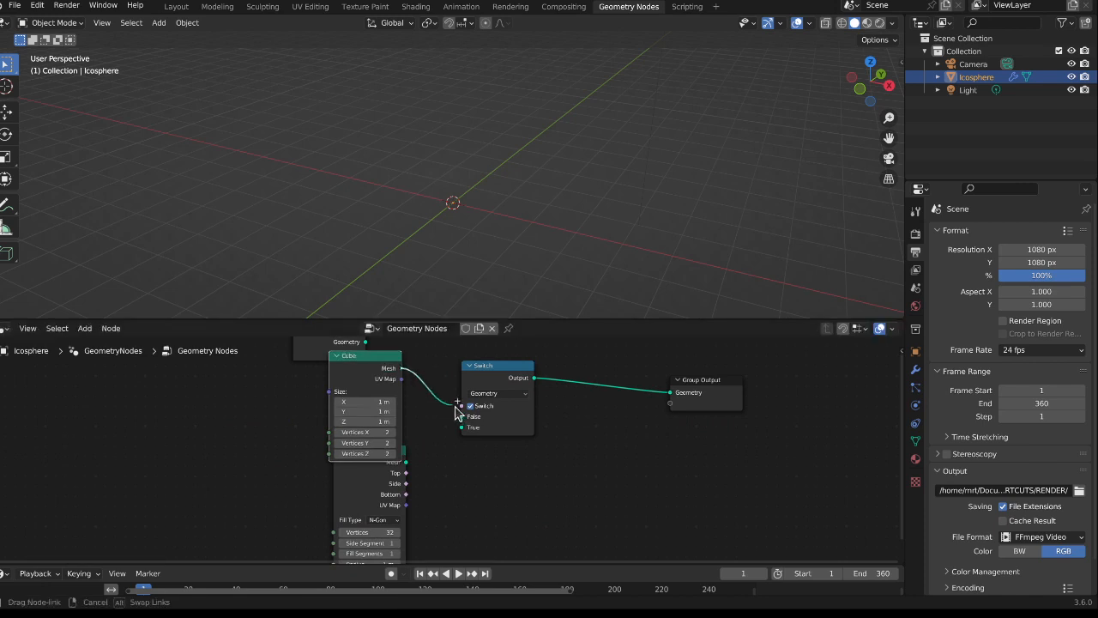
left_click(403, 449)
left_click_drag(392, 464, 464, 427)
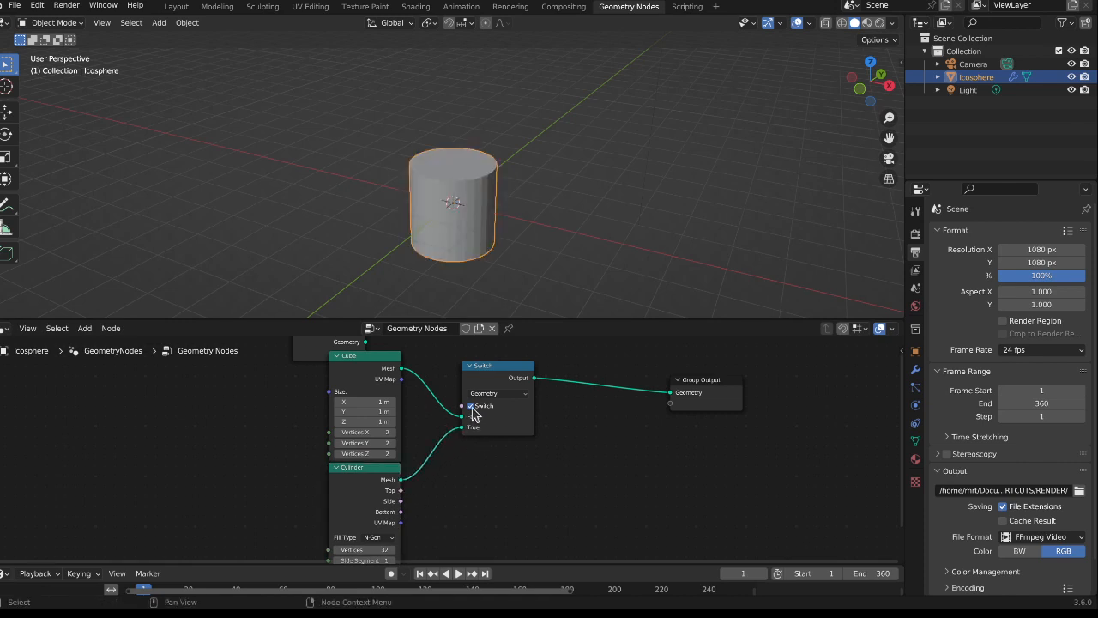
Toggle the Switch node's Switch option off and on repeatedly to compare the False and True geometry in the viewport
scroll(471, 426, "up", 2)
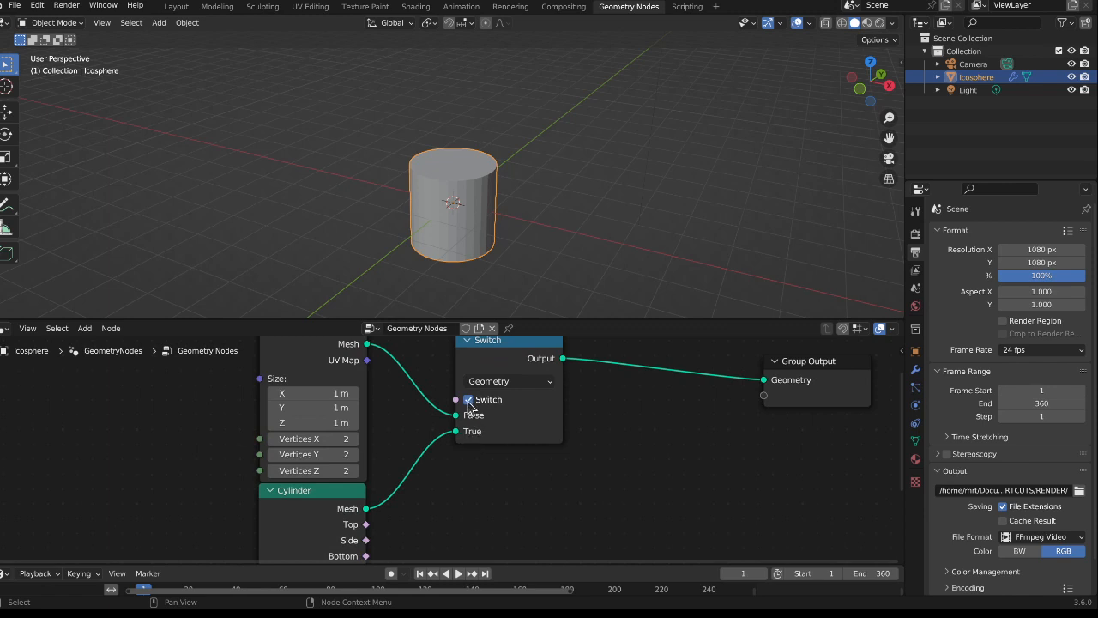
left_click(469, 401)
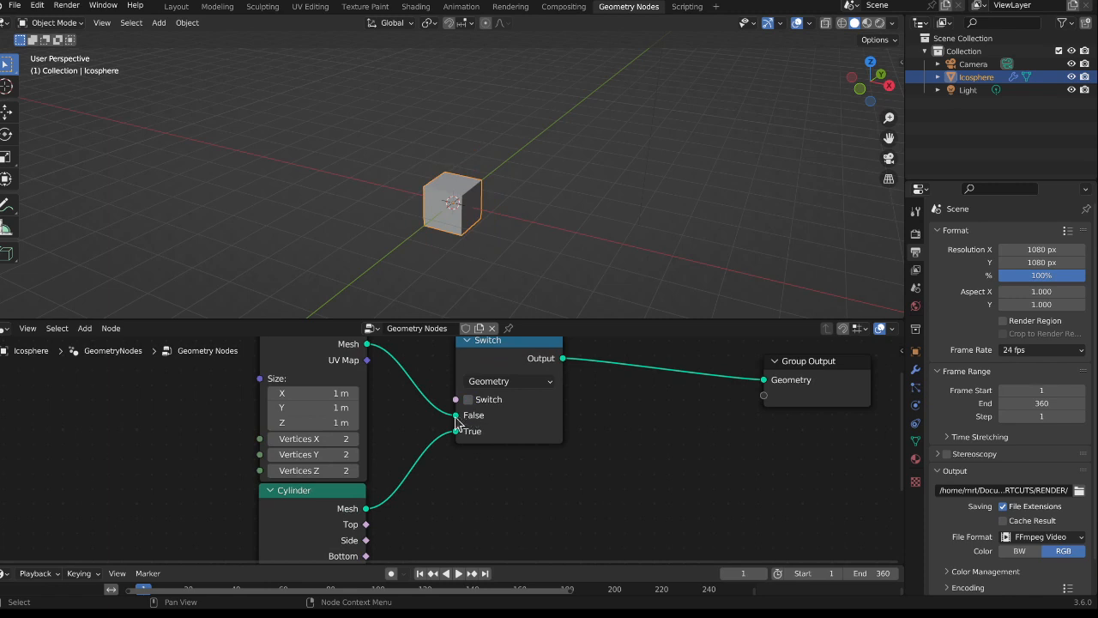
middle_click_drag(441, 427, 461, 452)
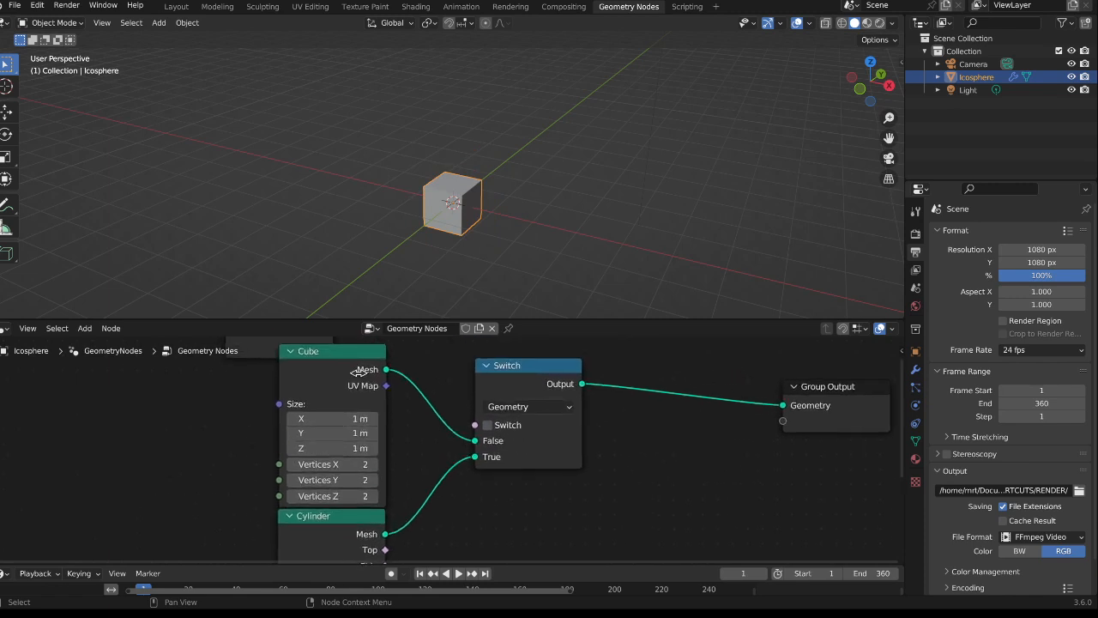
left_click(360, 372)
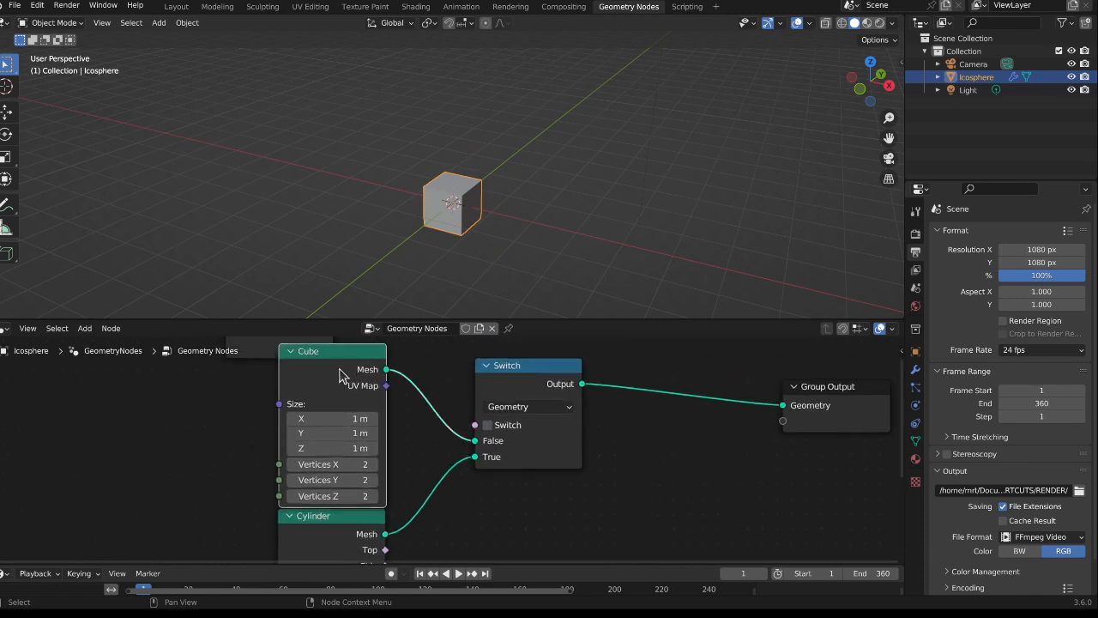
left_click(488, 424)
middle_click_drag(455, 477, 468, 447)
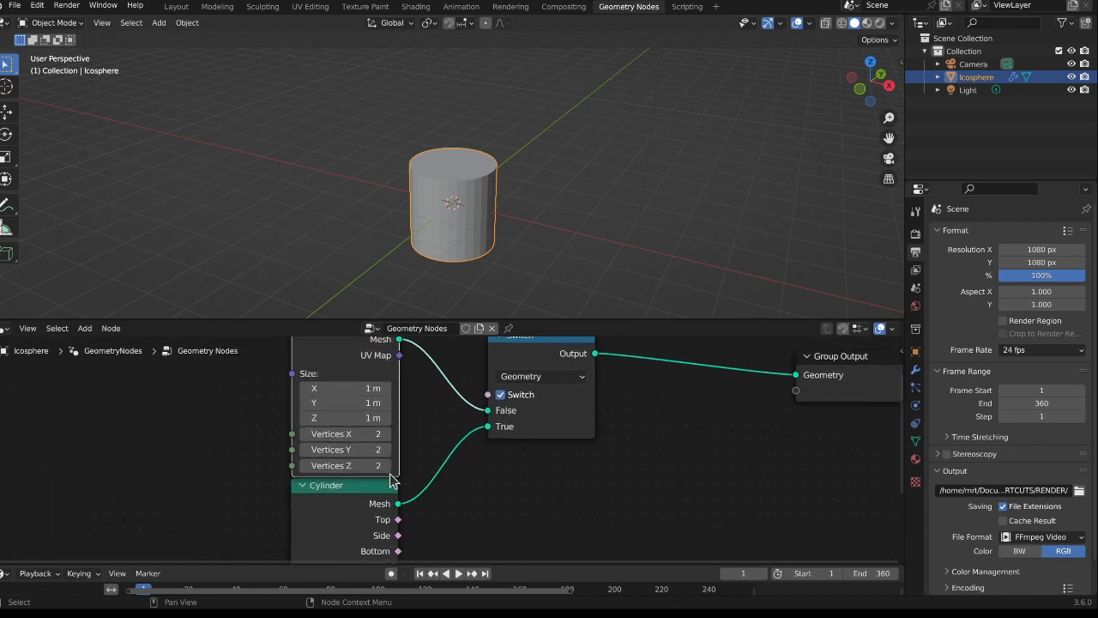
left_click(355, 503)
left_click(502, 396)
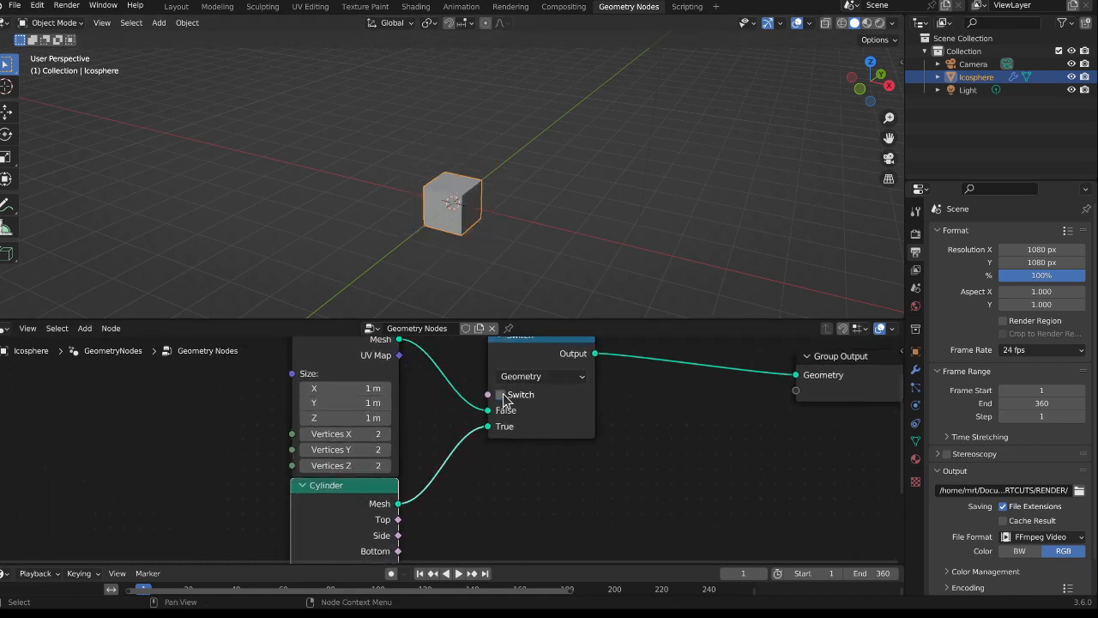
left_click(502, 396)
left_click(502, 395)
left_click(502, 396)
left_click(502, 396)
left_click(502, 396)
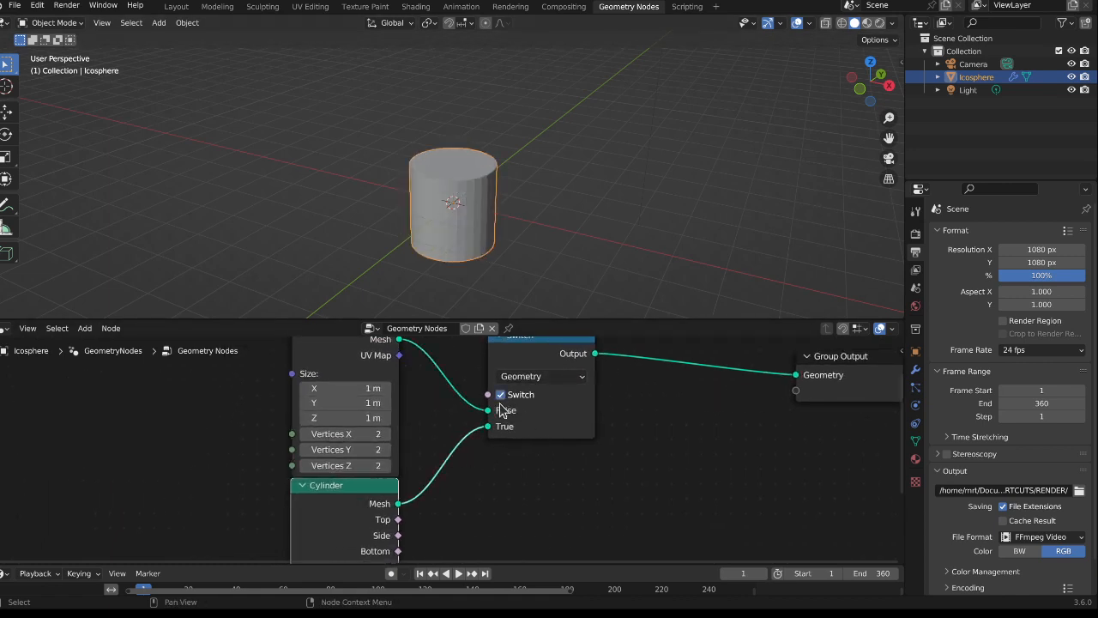
middle_click_drag(502, 410, 537, 459)
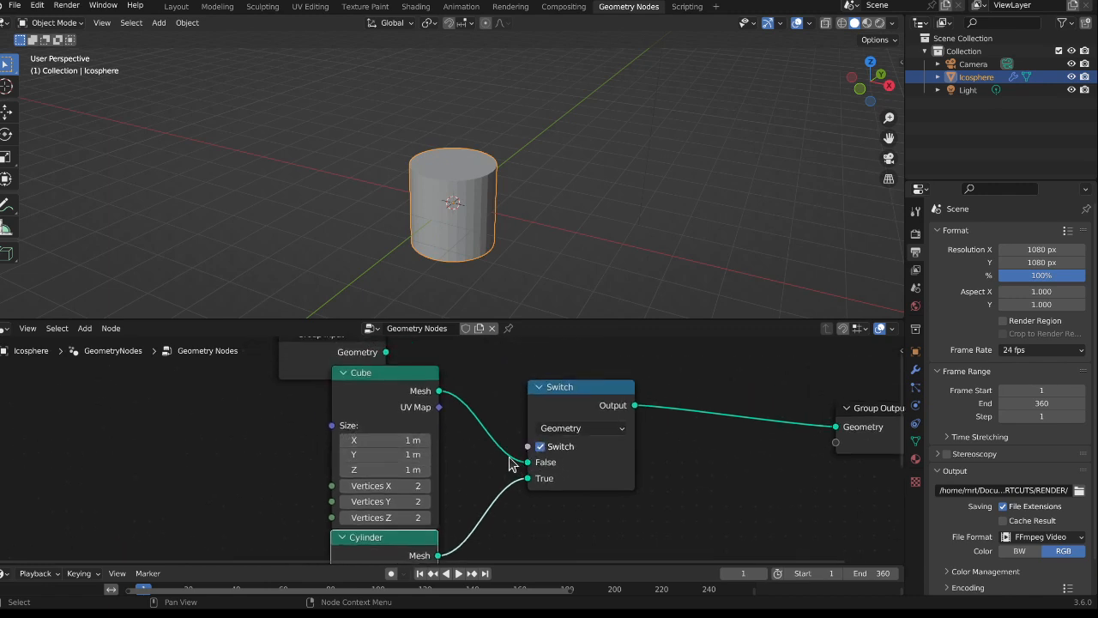
Move the Group Input node clear of the Cube node and add a Compare node in the space between them
left_click_drag(291, 361, 49, 376)
middle_click_drag(238, 445, 333, 462)
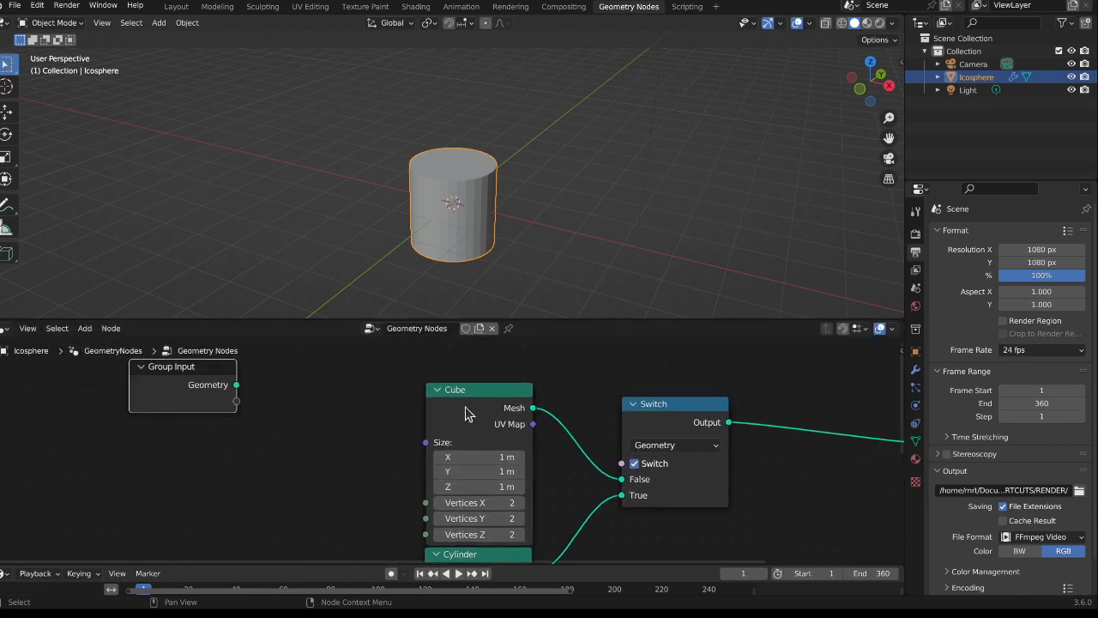
key("shift+a")
mouse_move(384, 454)
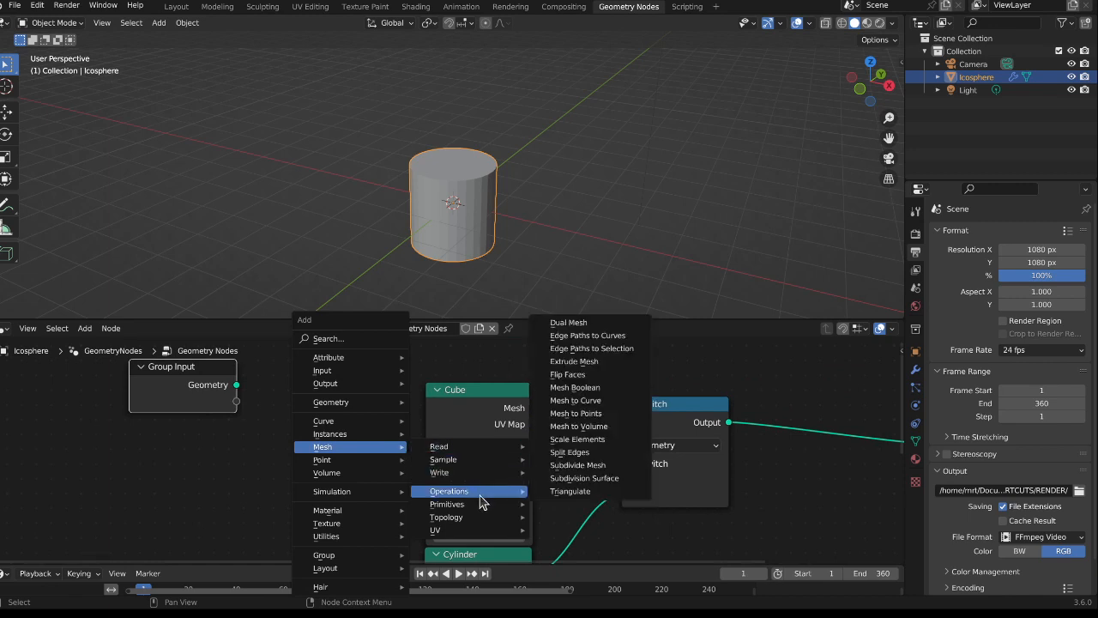
mouse_move(481, 508)
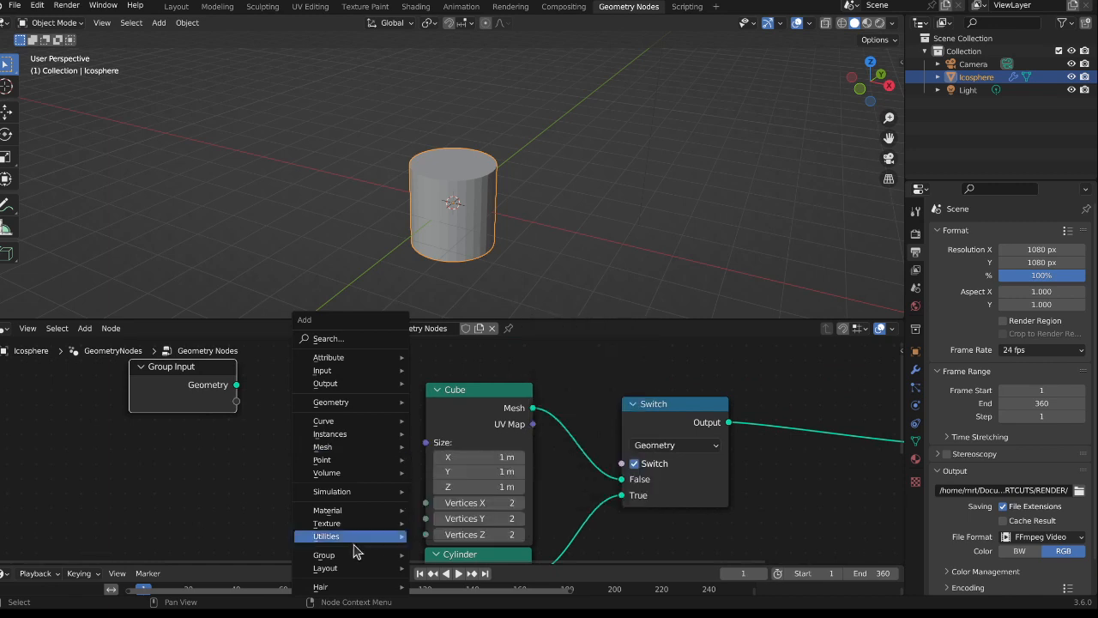
mouse_move(348, 541)
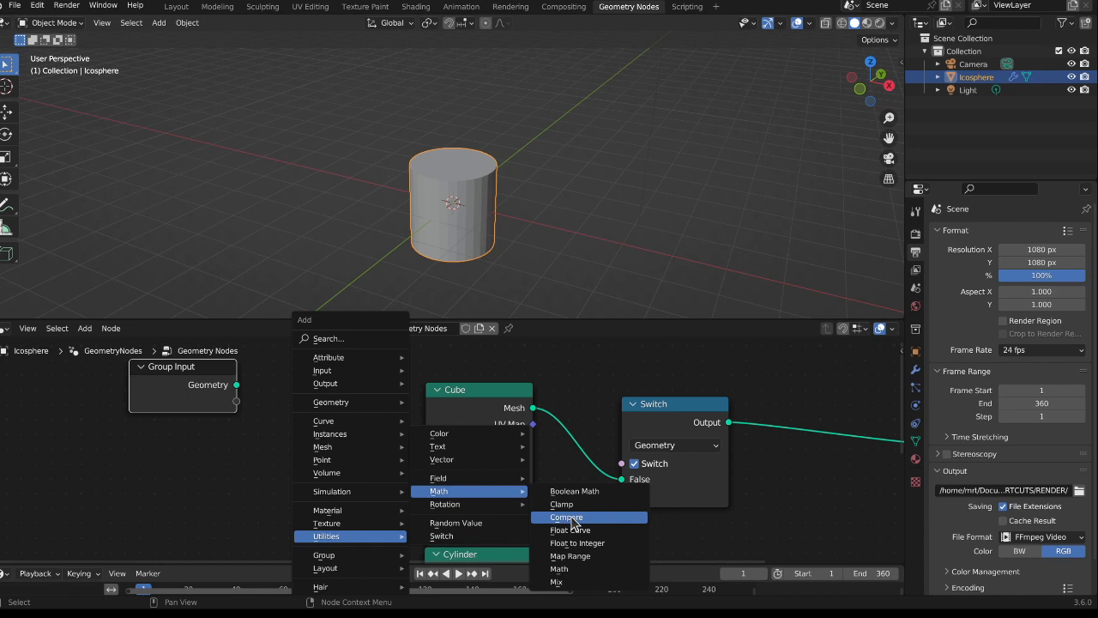
left_click(570, 517)
left_click(334, 484)
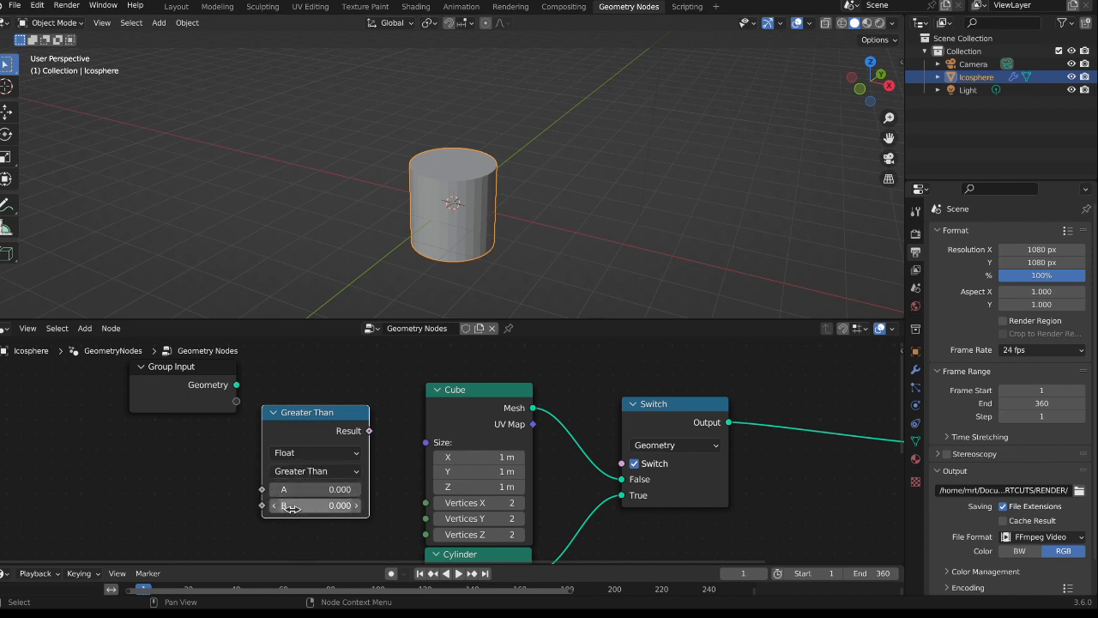
Link the Greater Than node's Result to the Switch input, set A to 3.2, and nudge the Cylinder node down
mouse_move(371, 438)
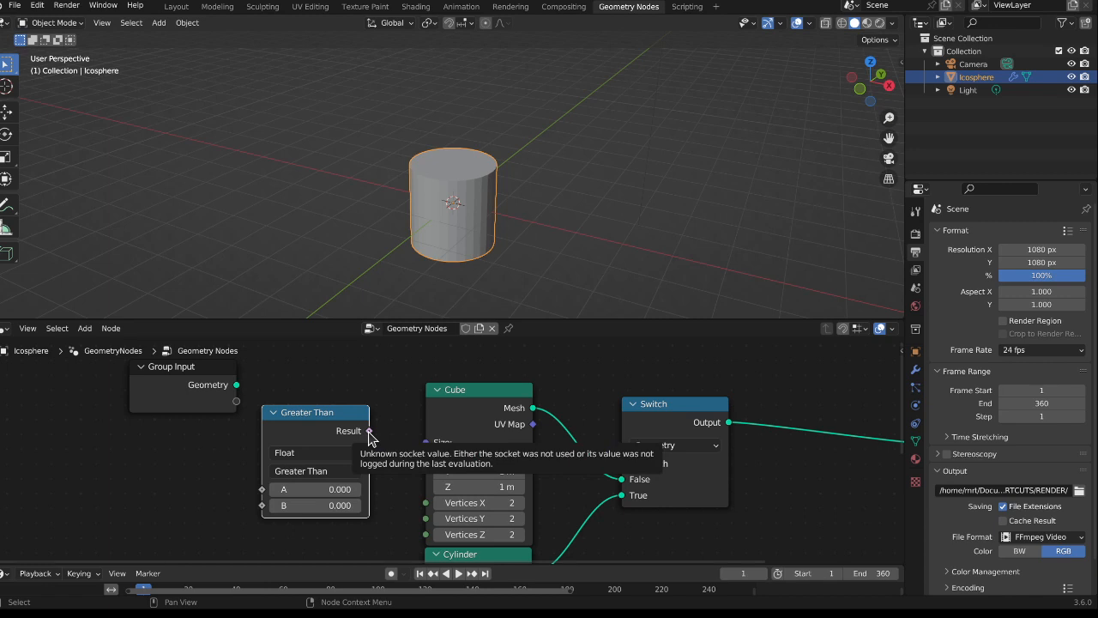
left_click_drag(369, 430, 622, 463)
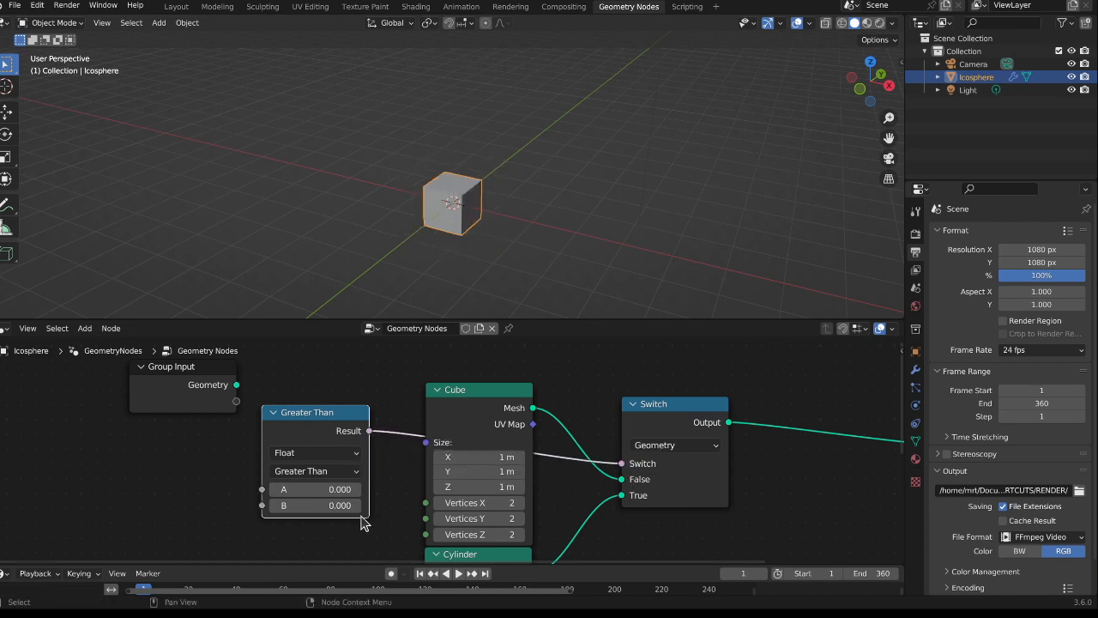
left_click_drag(315, 489, 360, 489)
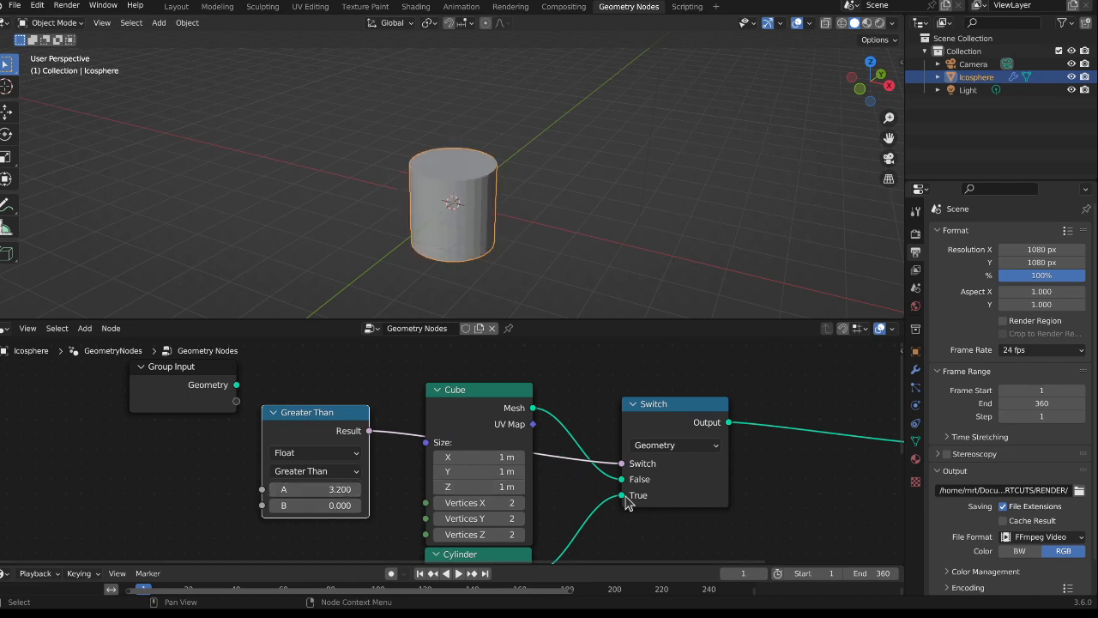
middle_click_drag(604, 516, 600, 483)
left_click_drag(469, 533, 471, 540)
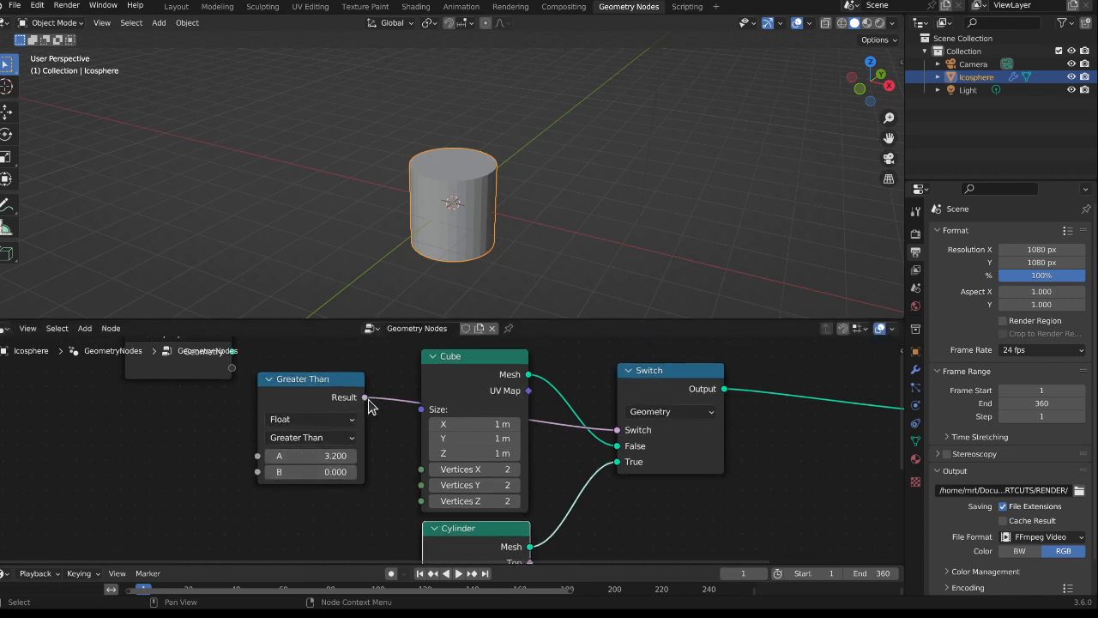
Check the Greater Than node's Result value, set A to -2.7, and select the Switch node
mouse_move(364, 401)
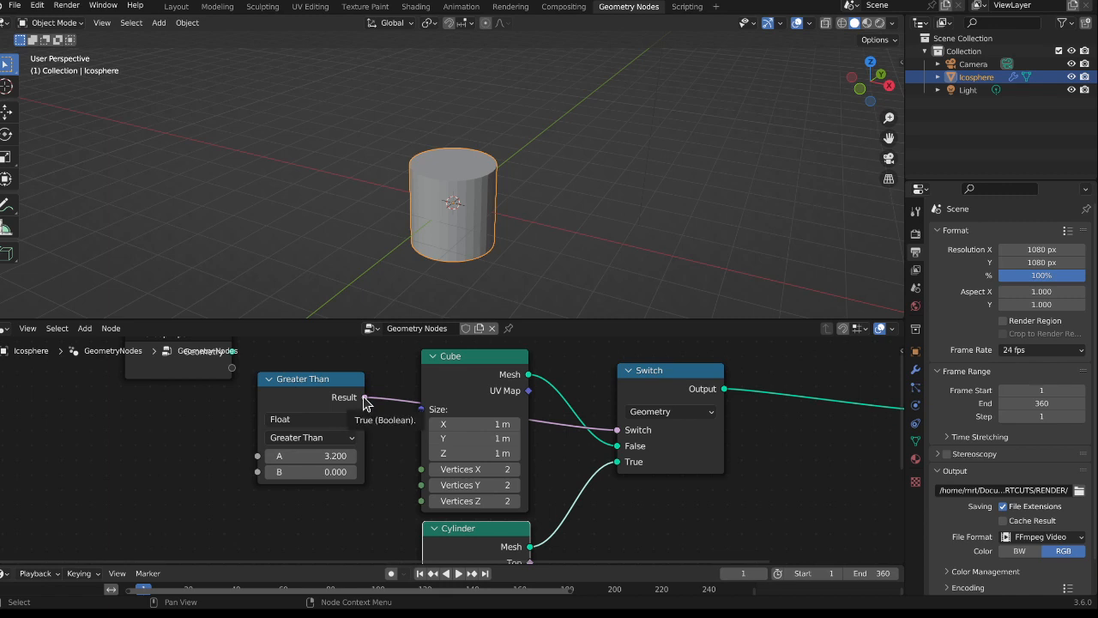
left_click_drag(330, 456, 296, 456)
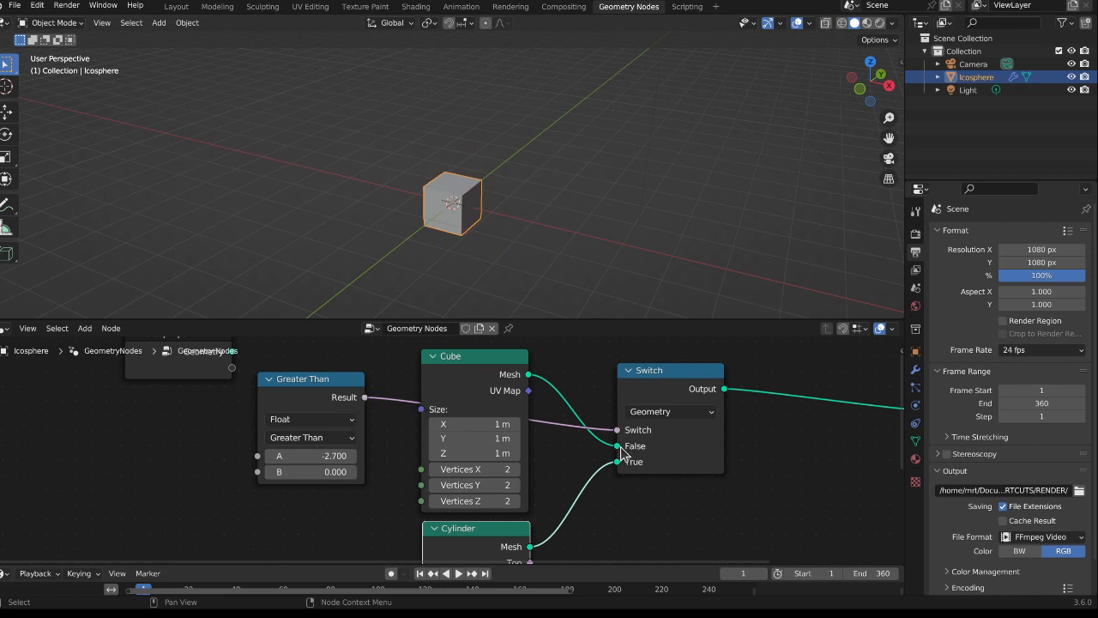
left_click(656, 395)
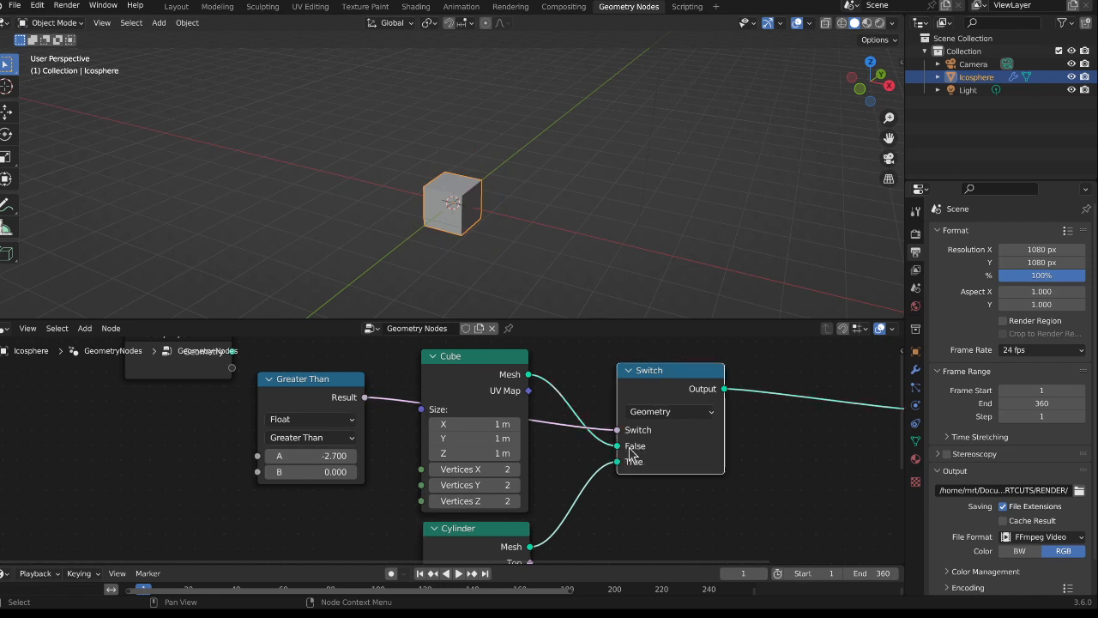
middle_click_drag(630, 452, 564, 456)
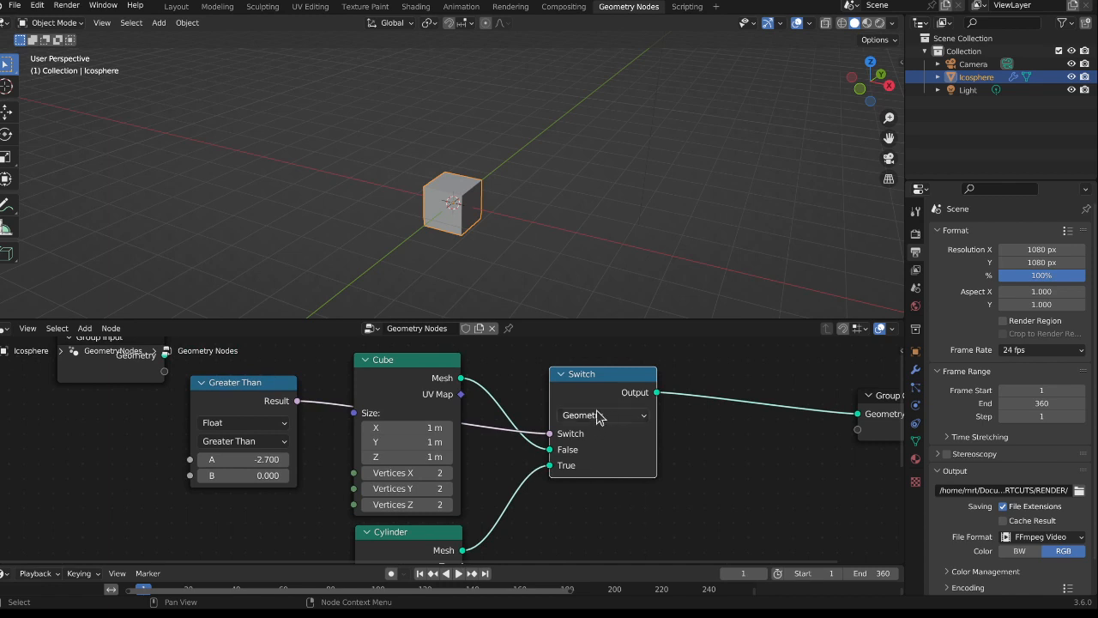
Nudge the Cube node slightly, try an A value of 20.4 on the Greater Than node, and undo that value change
left_click_drag(416, 373, 416, 374)
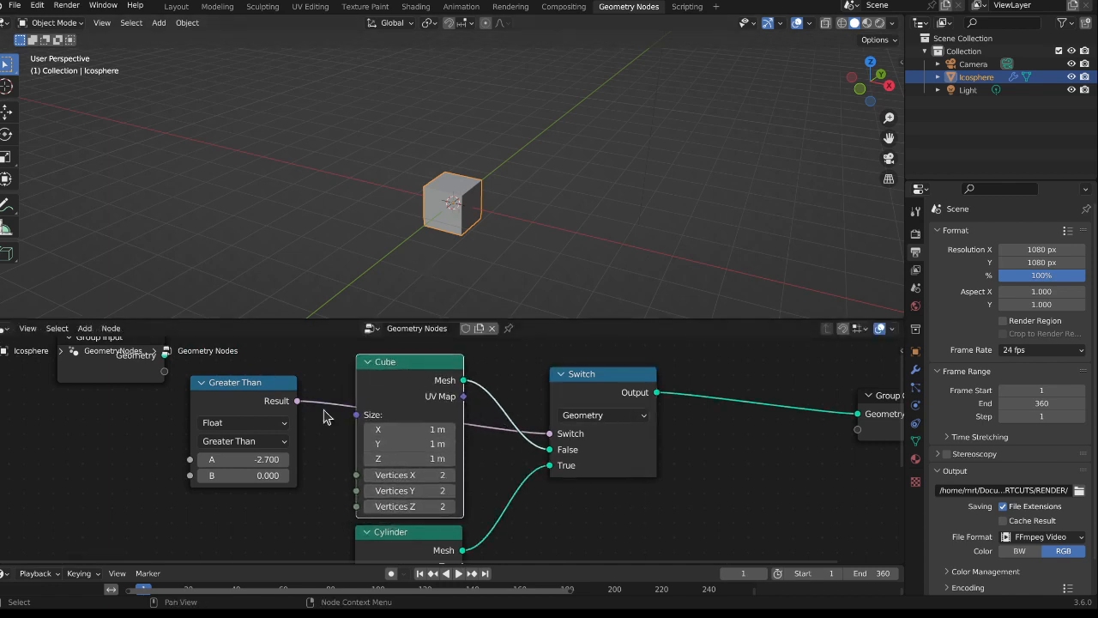
left_click_drag(244, 459, 274, 459)
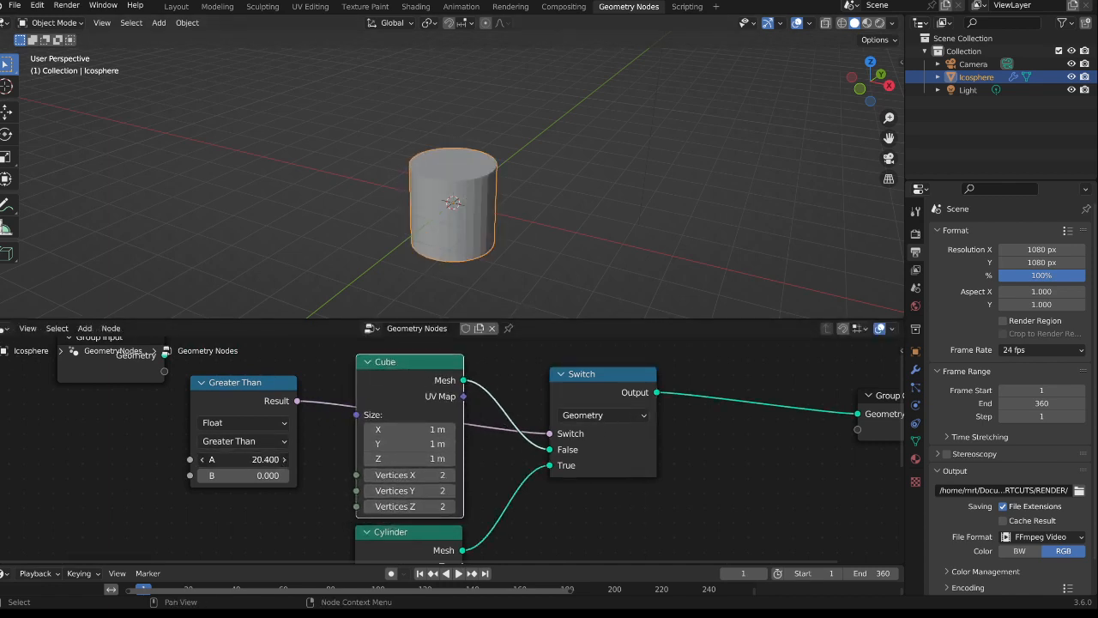
key("ctrl+z")
Add a Scene Time node before the Greater Than node and link its Frame output to the A input
middle_click_drag(473, 469, 704, 483)
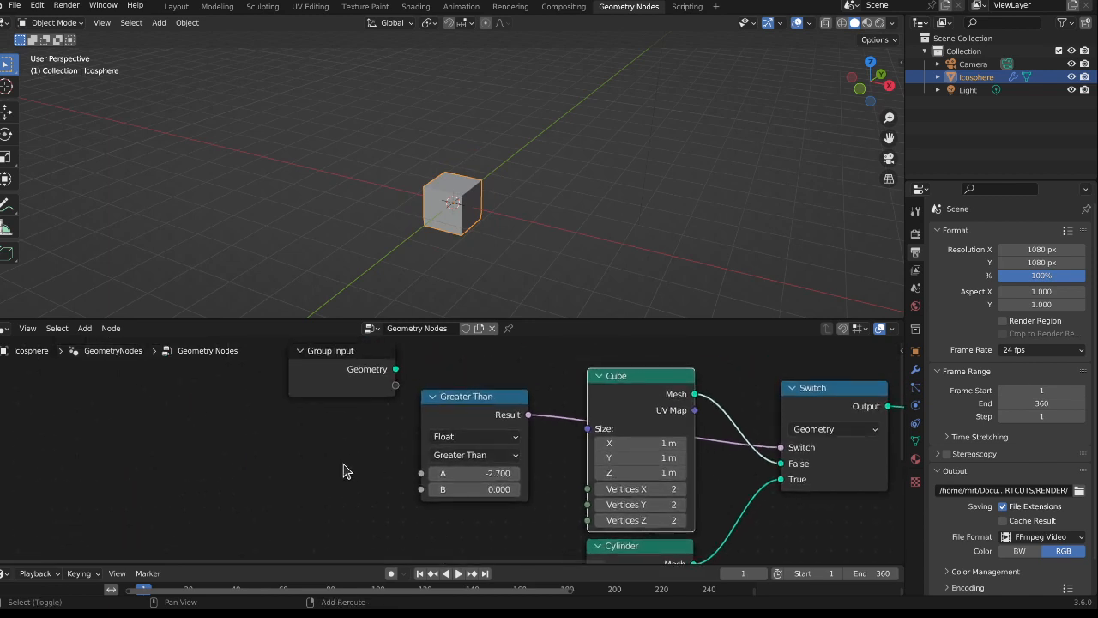
key("shift+a")
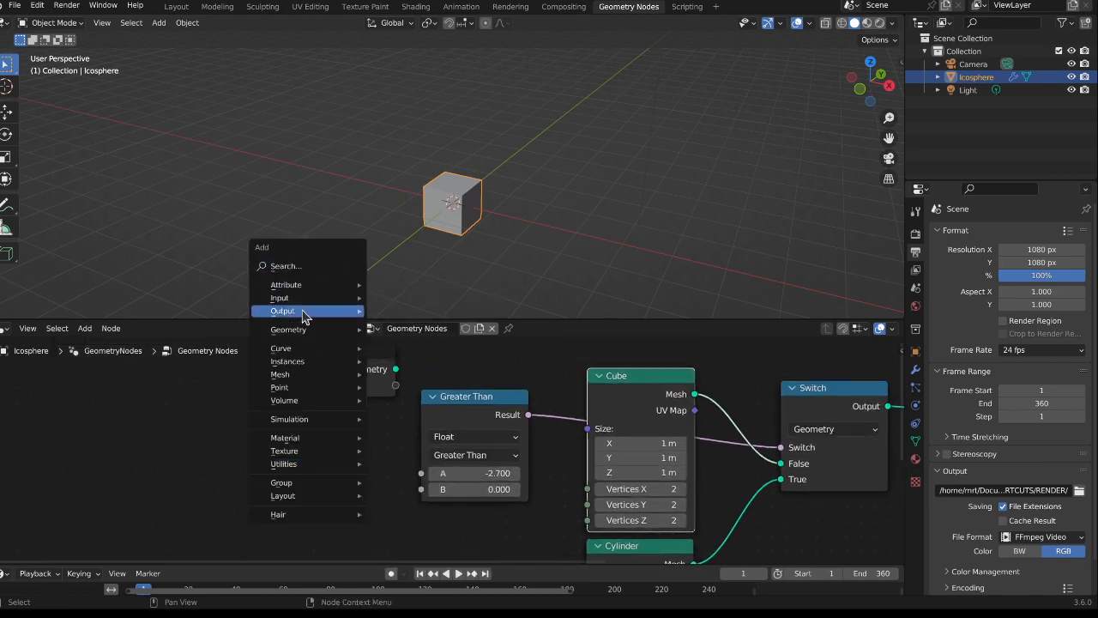
mouse_move(306, 309)
mouse_move(400, 330)
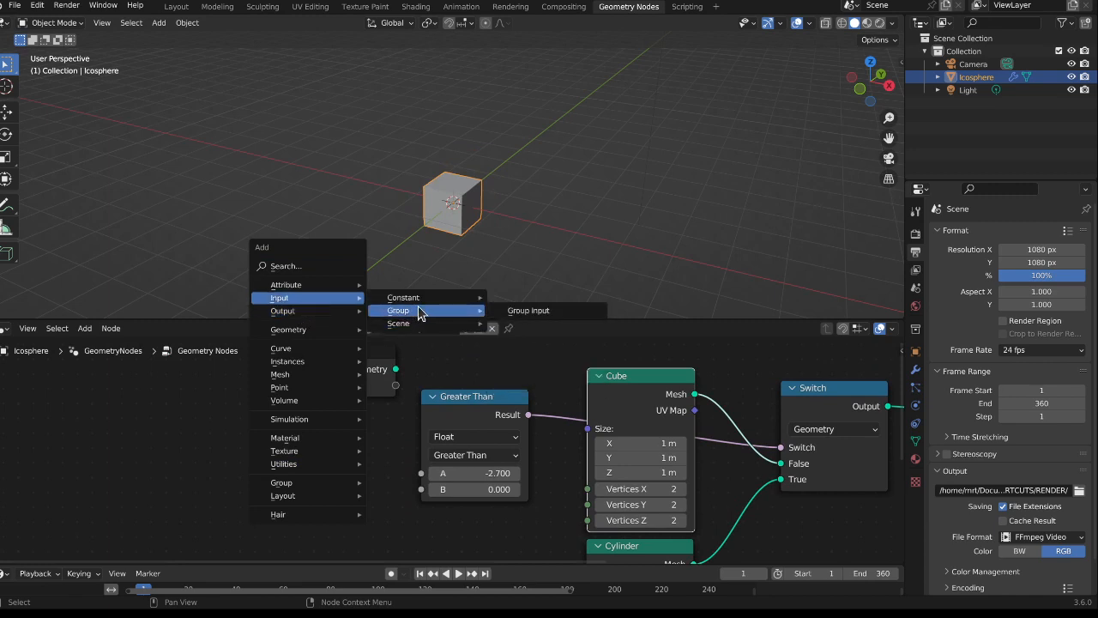
left_click(544, 387)
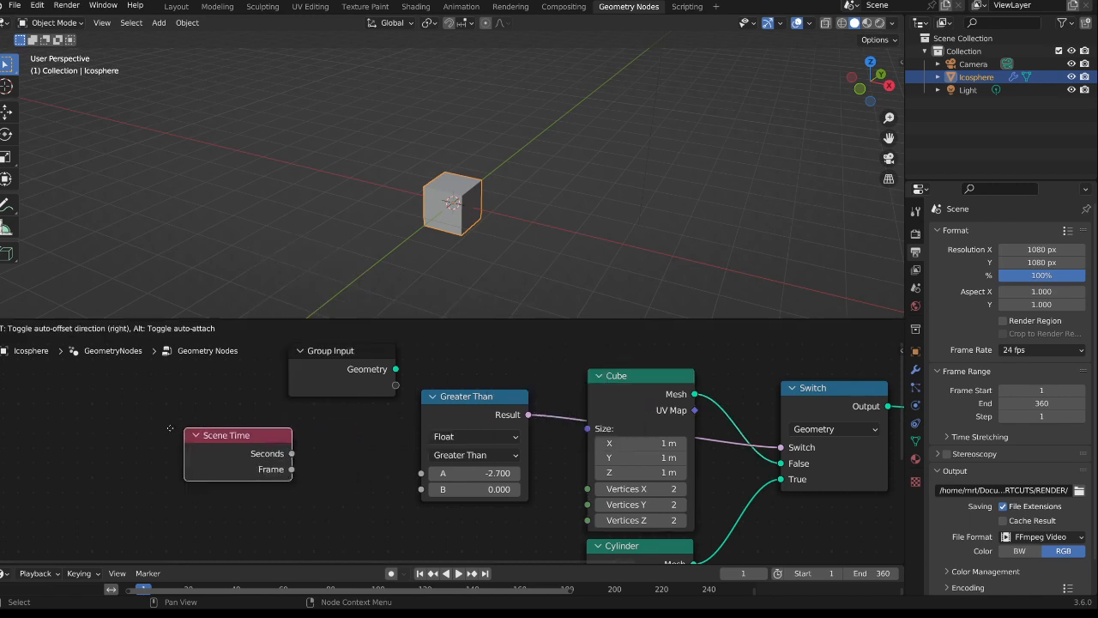
left_click(248, 467)
left_click_drag(275, 473, 422, 473)
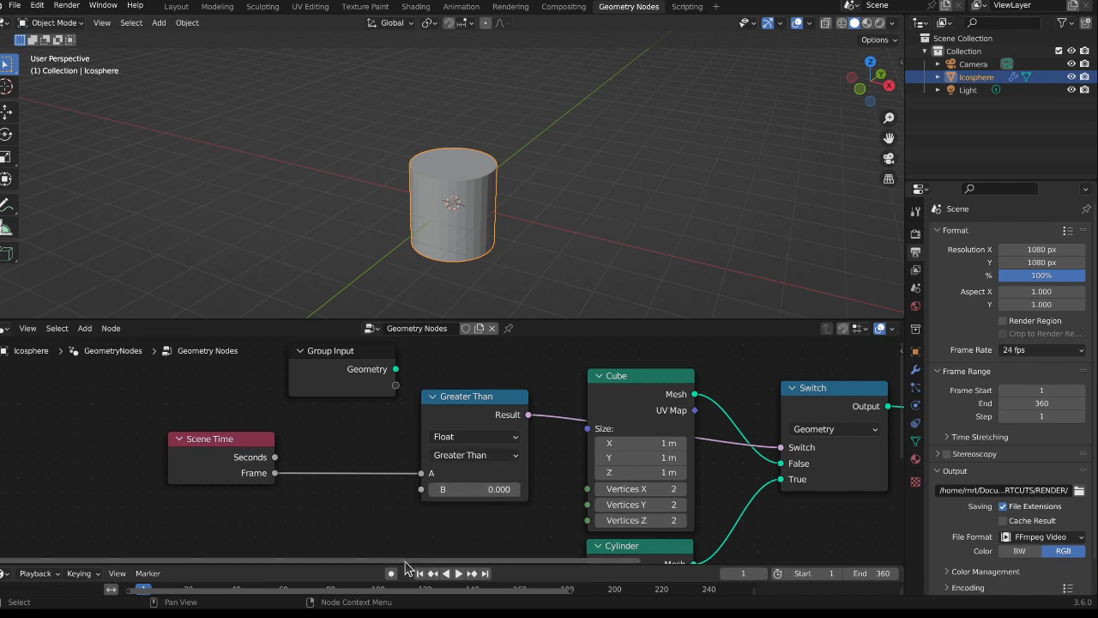
Enlarge the timeline area and trace the Greater Than Result through the Cylinder and Switch nodes to the Group Output
left_click_drag(408, 572, 408, 521)
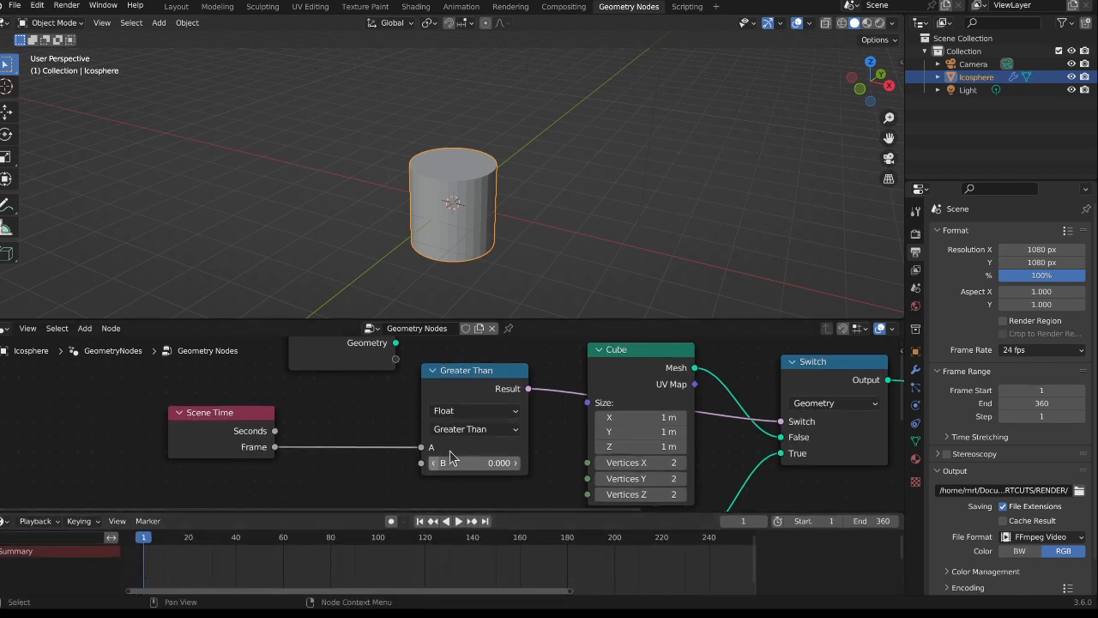
middle_click_drag(715, 455, 637, 413)
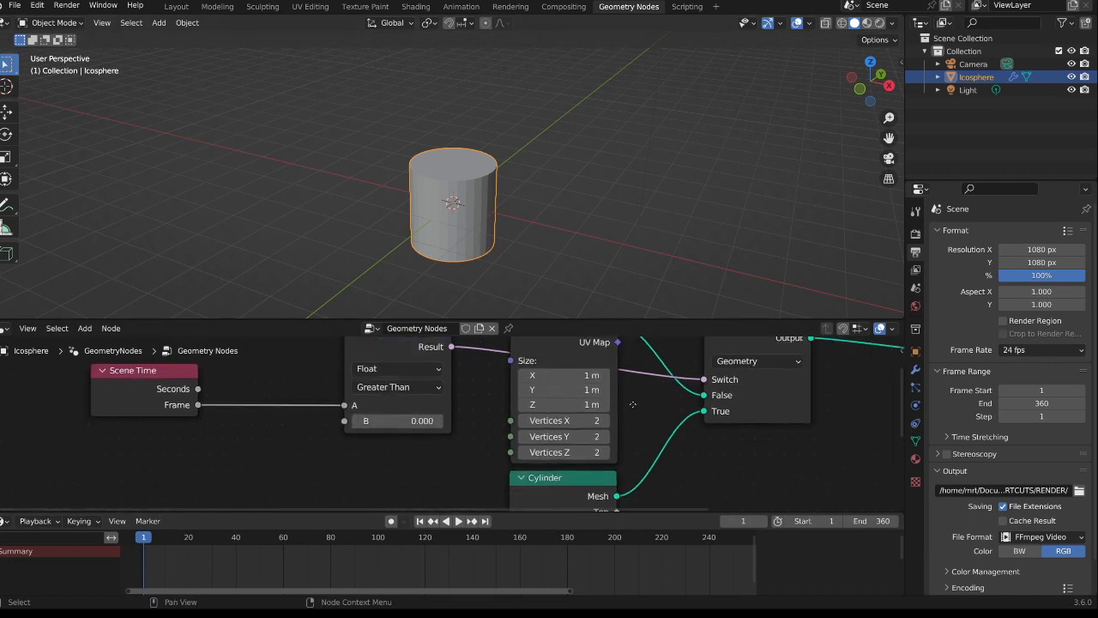
middle_click_drag(529, 394, 493, 428)
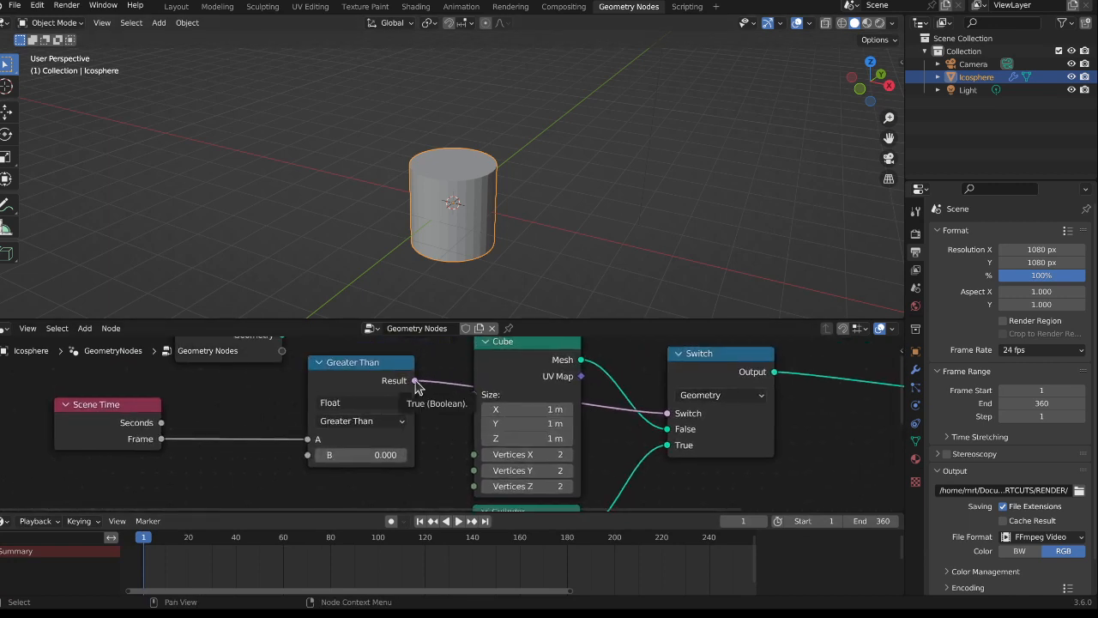
left_click_drag(415, 381, 473, 394)
middle_click_drag(614, 490, 606, 440)
left_click(521, 477)
scroll(686, 415, "down", 3)
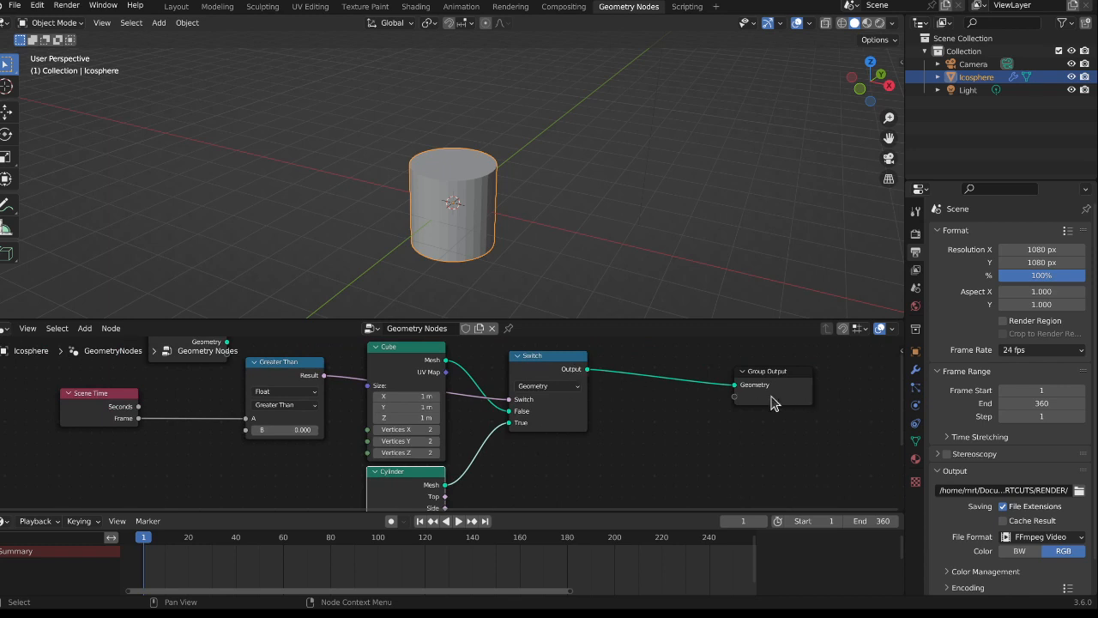
Set the Greater Than node's B value to 50
middle_click_drag(424, 435, 616, 450)
left_click(442, 396)
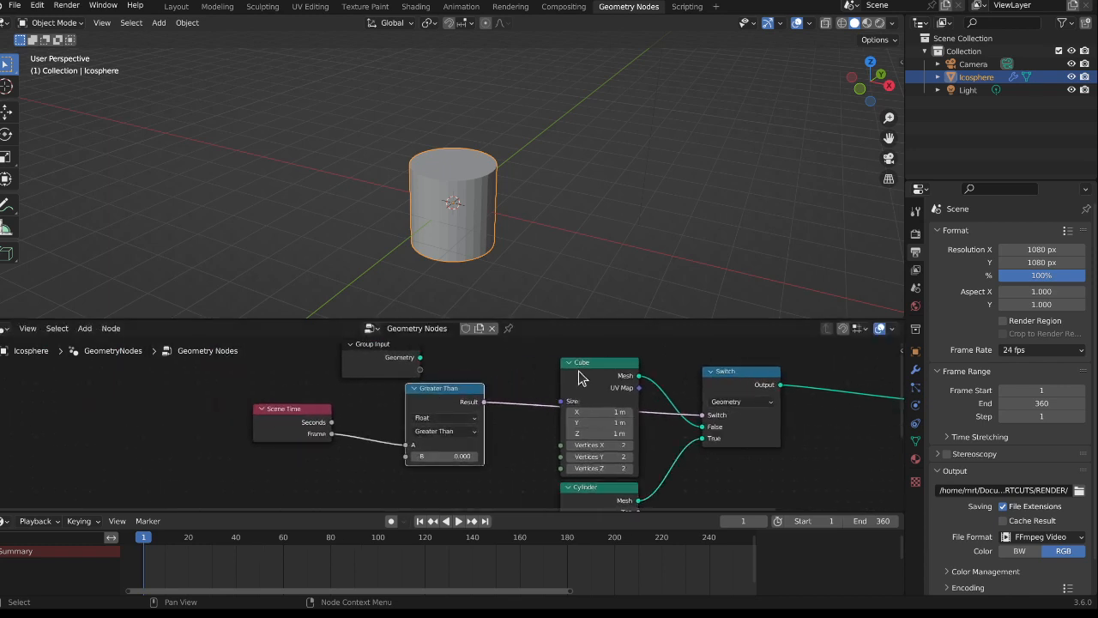
scroll(522, 444, "up", 3)
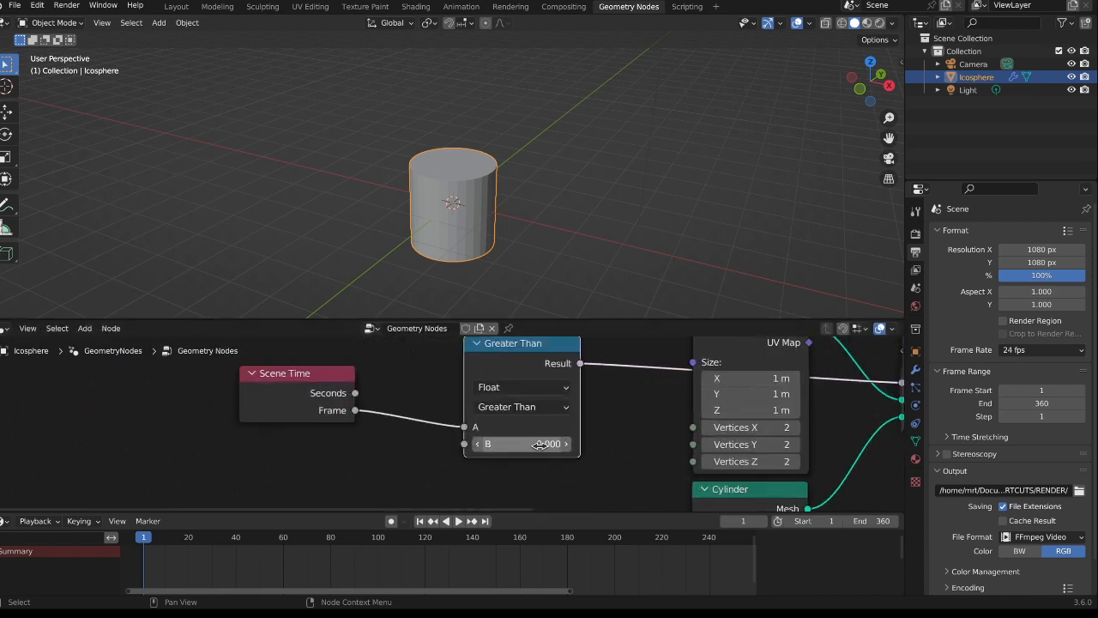
left_click(531, 444)
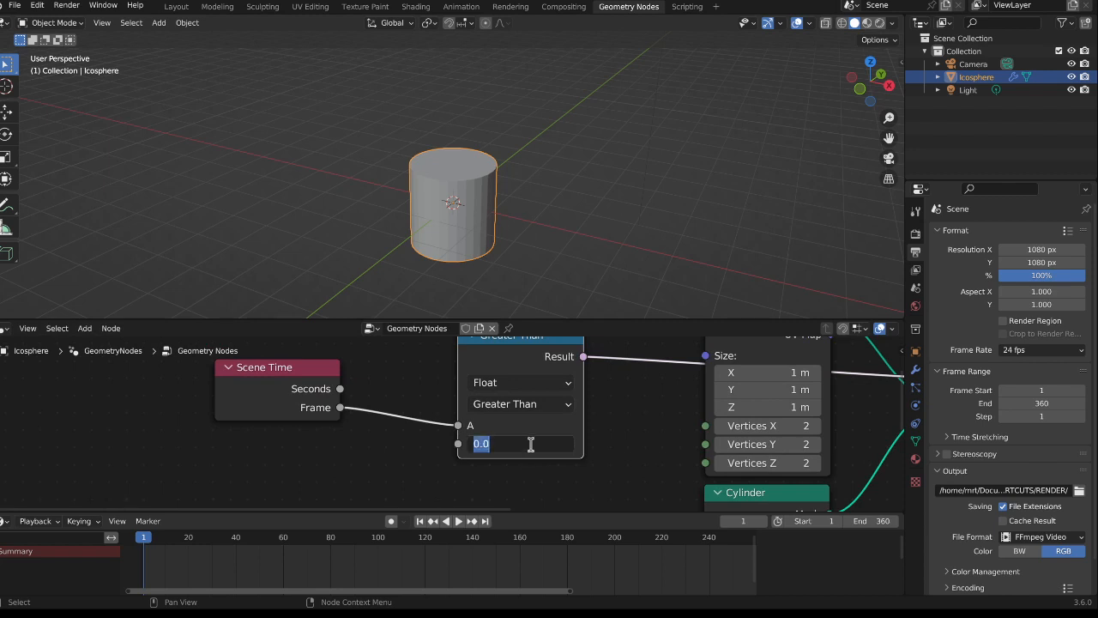
type("50")
key("Return")
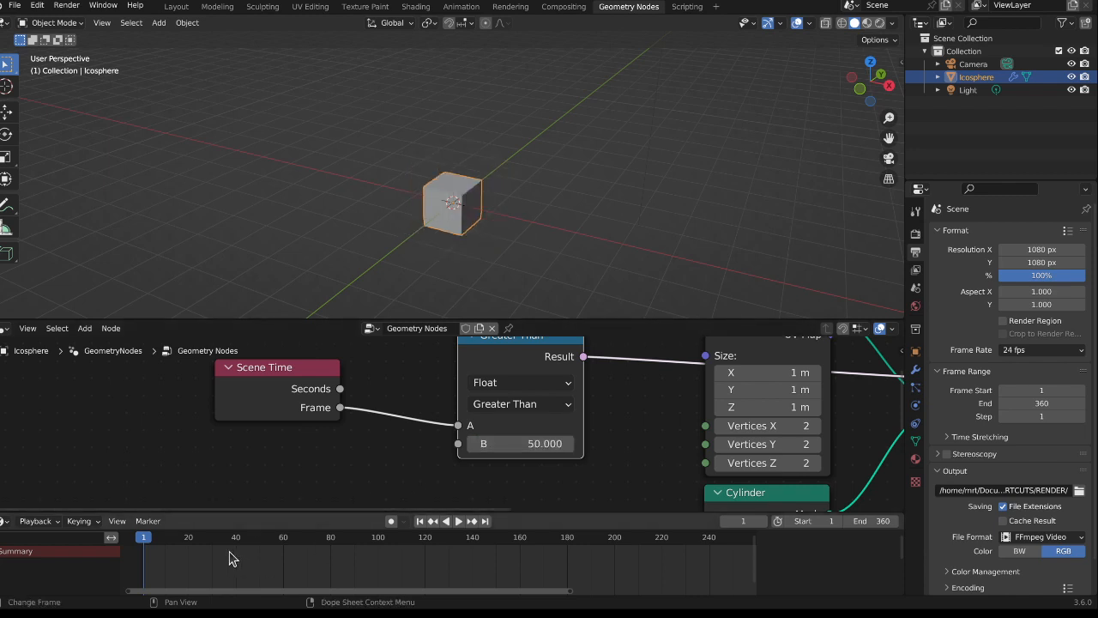
Play the animation from frame 1 to about frame 108, stop it, and save the file
key("space")
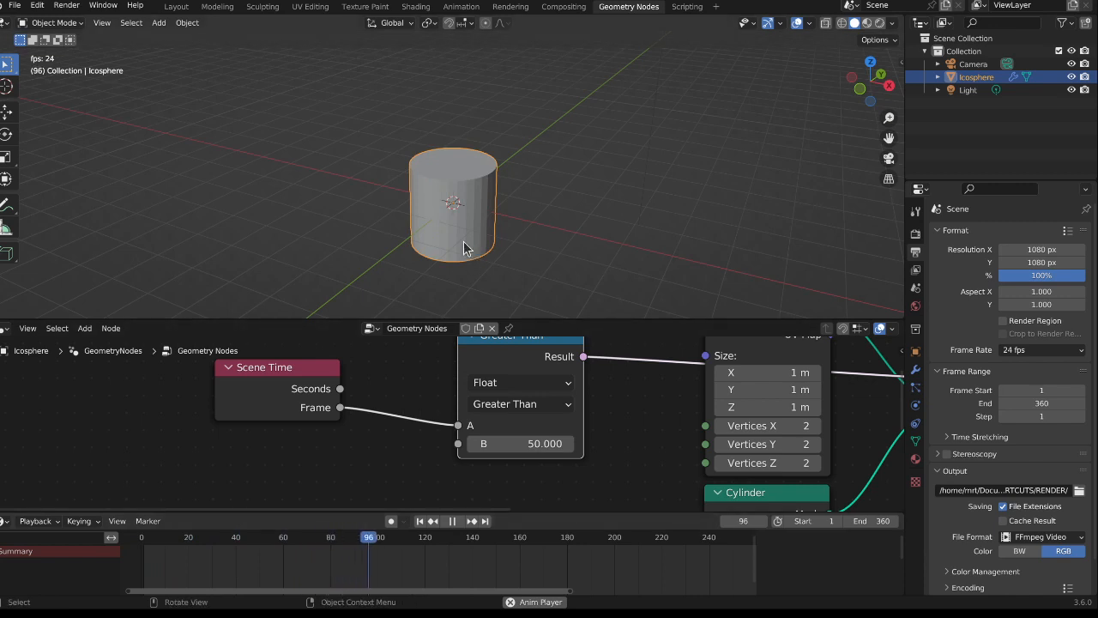
key("space")
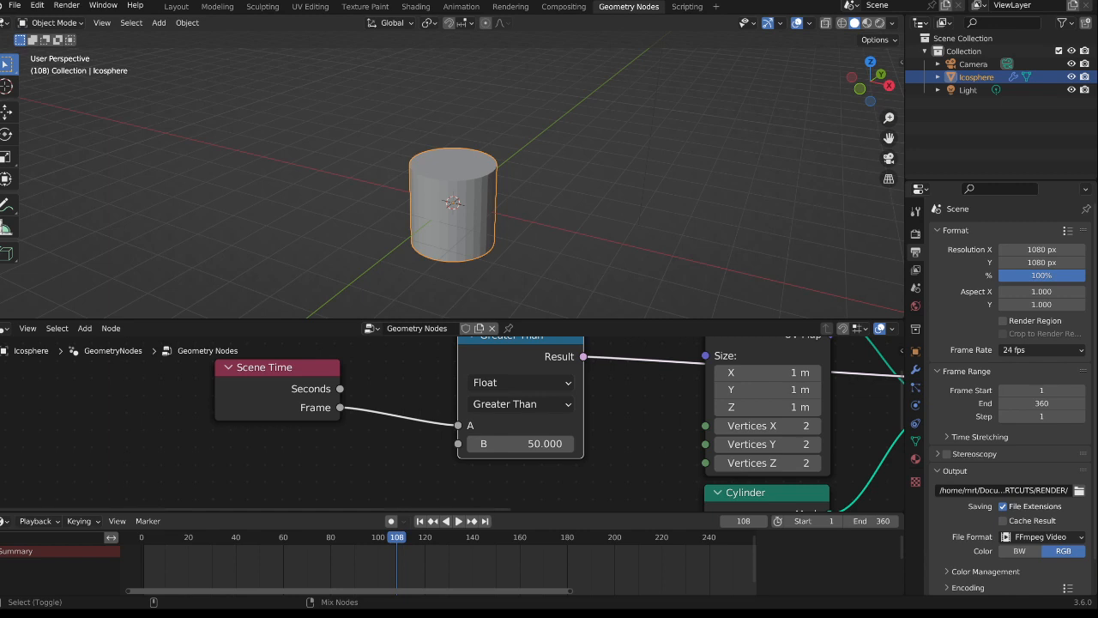
key("ctrl+s")
Review the whole node tree and examine the data types available in the Switch node's Input Type list
middle_click_drag(678, 467, 431, 487)
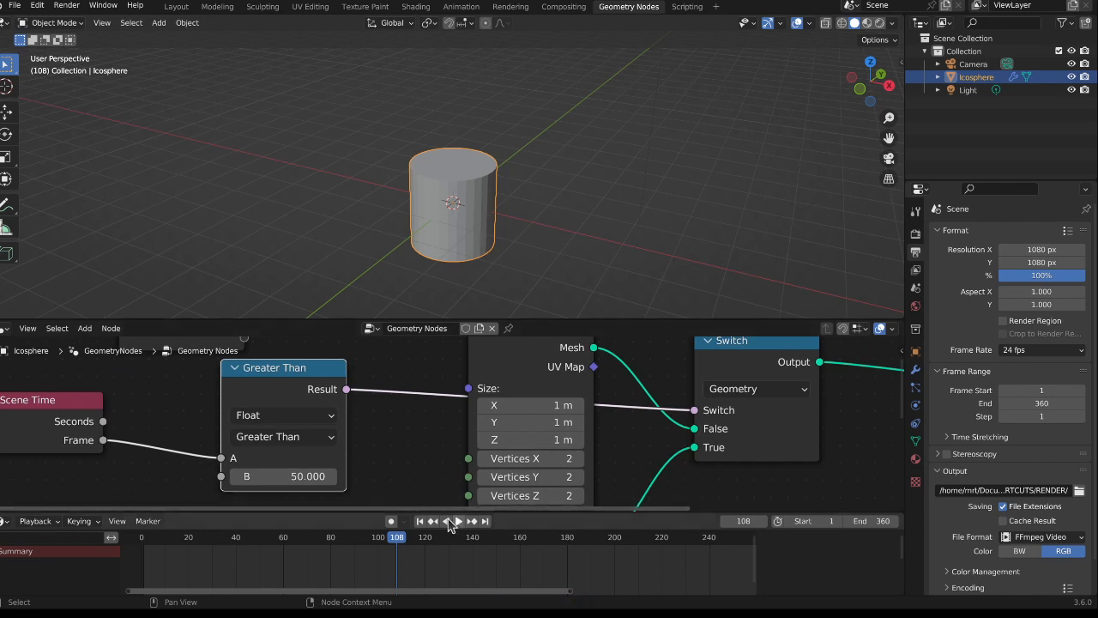
scroll(414, 448, "down", 2)
scroll(414, 448, "down", 3)
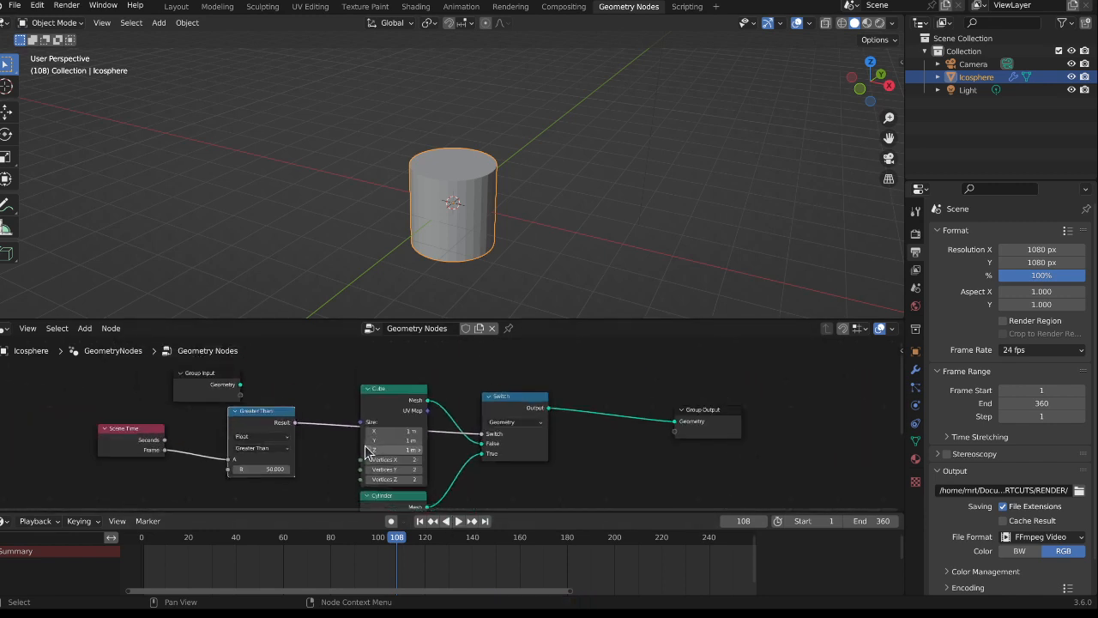
scroll(483, 204, "down", 3)
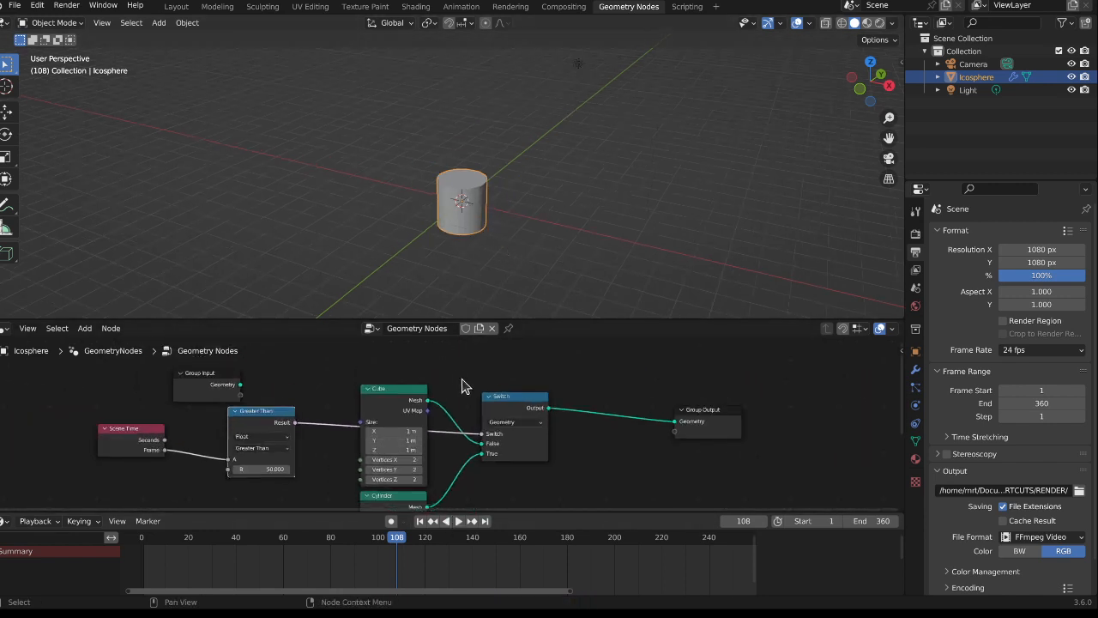
scroll(514, 439, "up", 4)
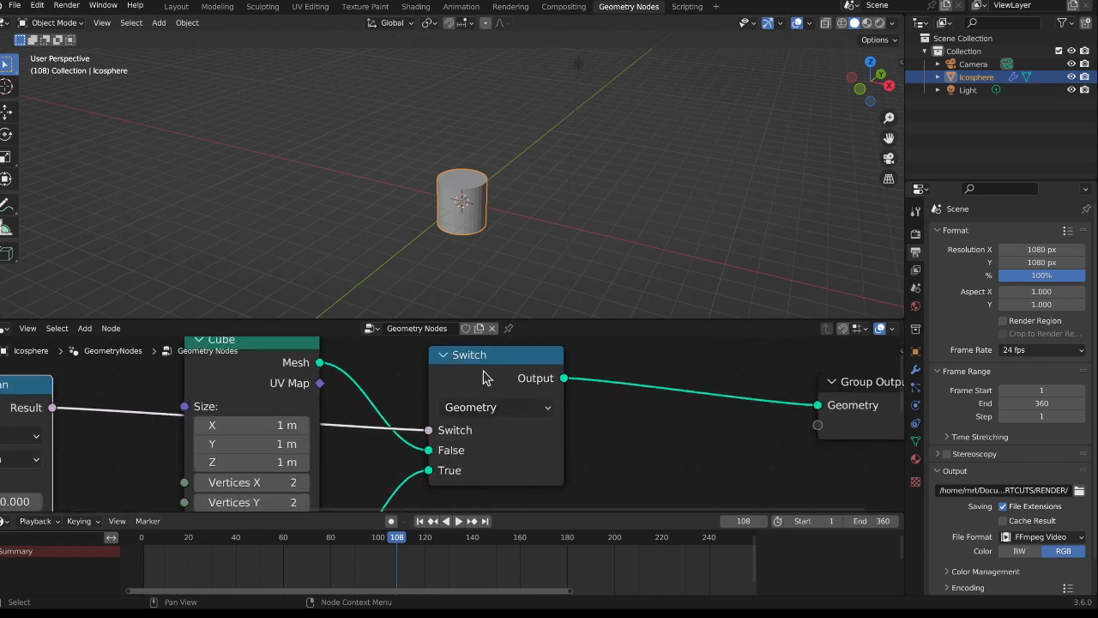
left_click(499, 408)
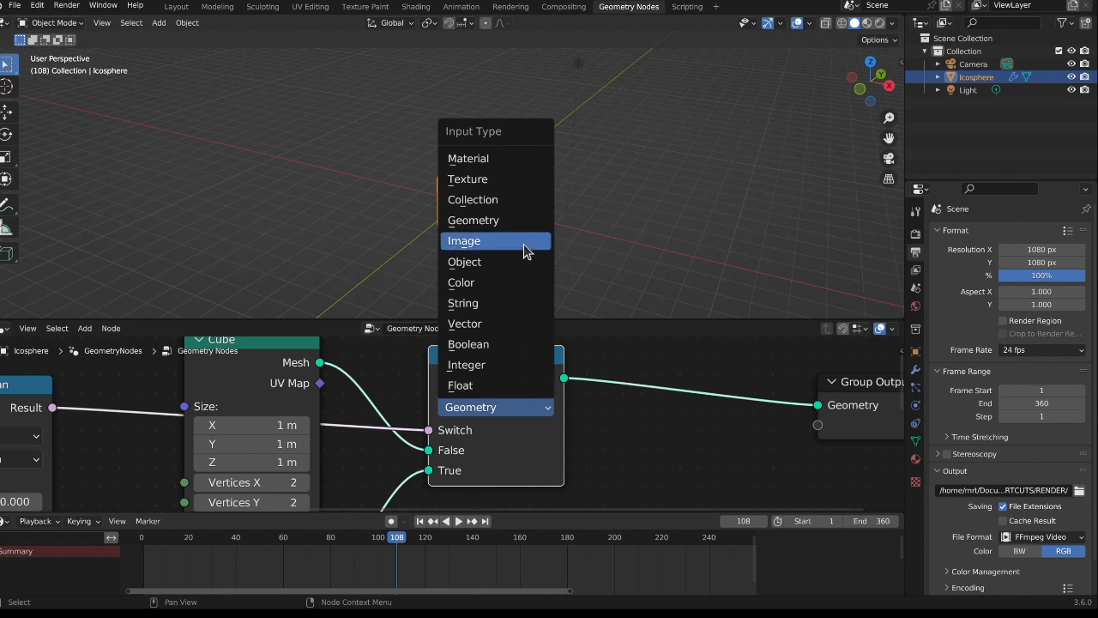
Add a cube mesh object beside the cylinder and create a new geometry node tree for it
middle_click_drag(858, 220, 461, 214)
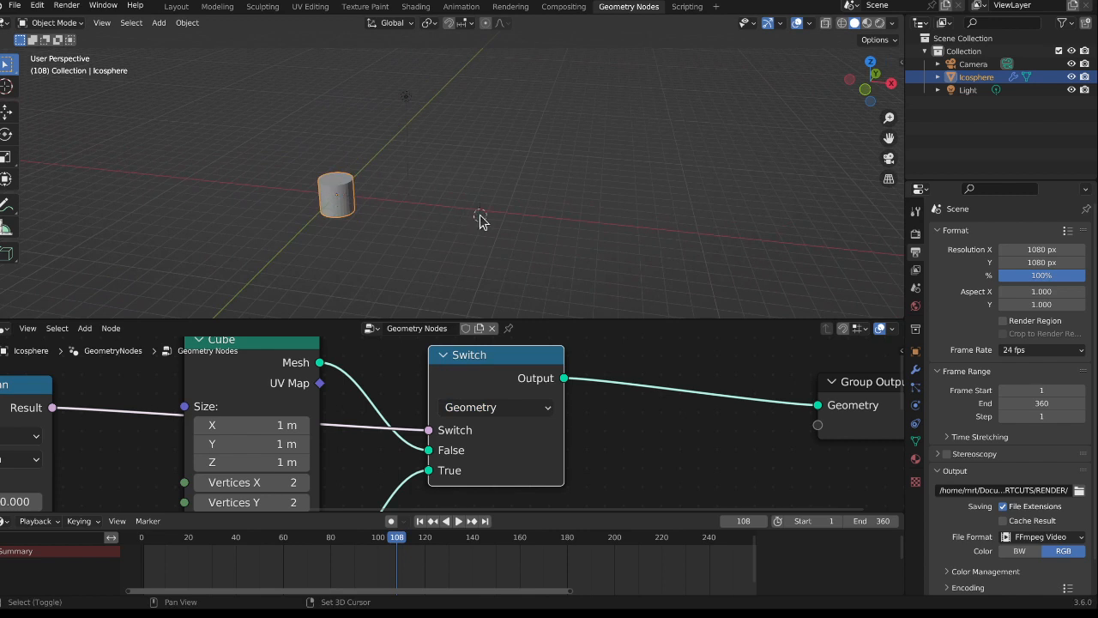
key("shift+a")
mouse_move(485, 215)
left_click(523, 229)
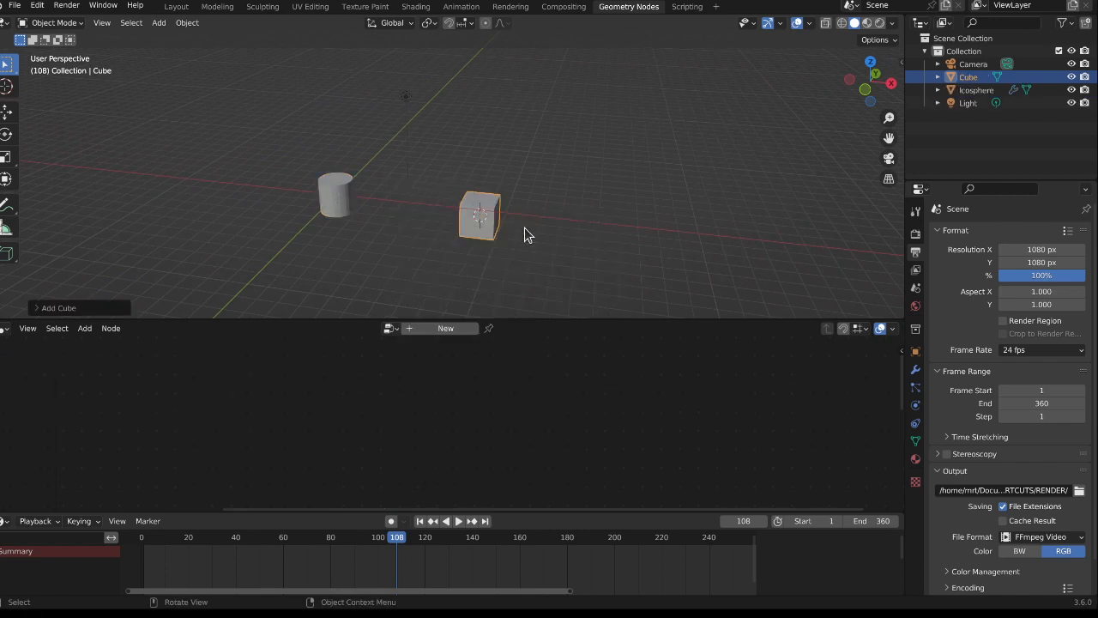
left_click(467, 332)
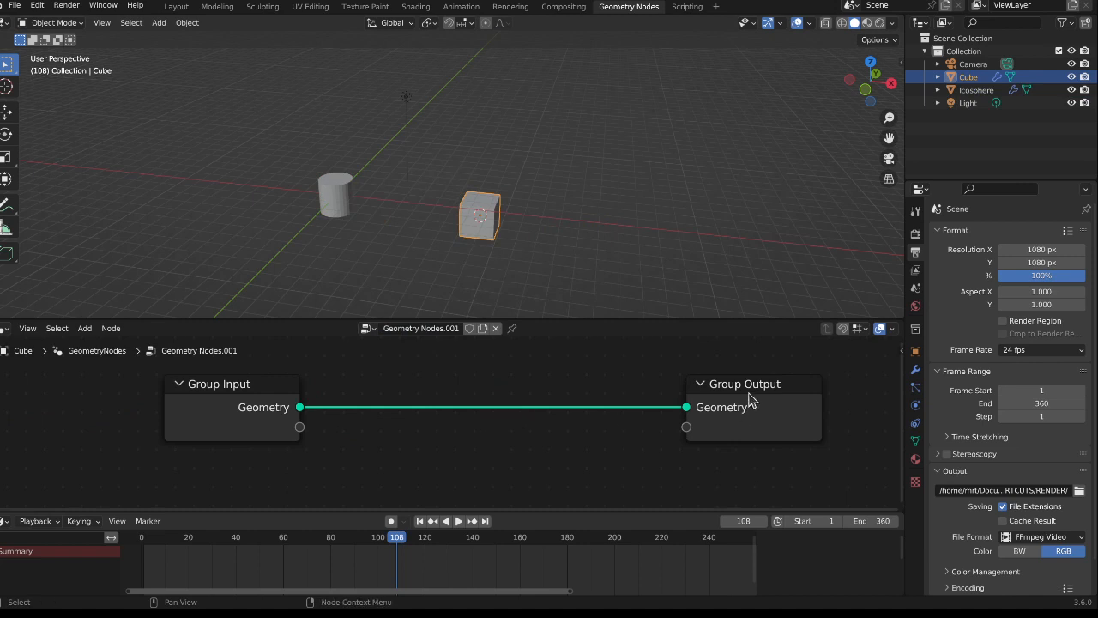
Move the Group Output node away from Group Input and add a Switch node below the link between them
left_click_drag(750, 397, 797, 397)
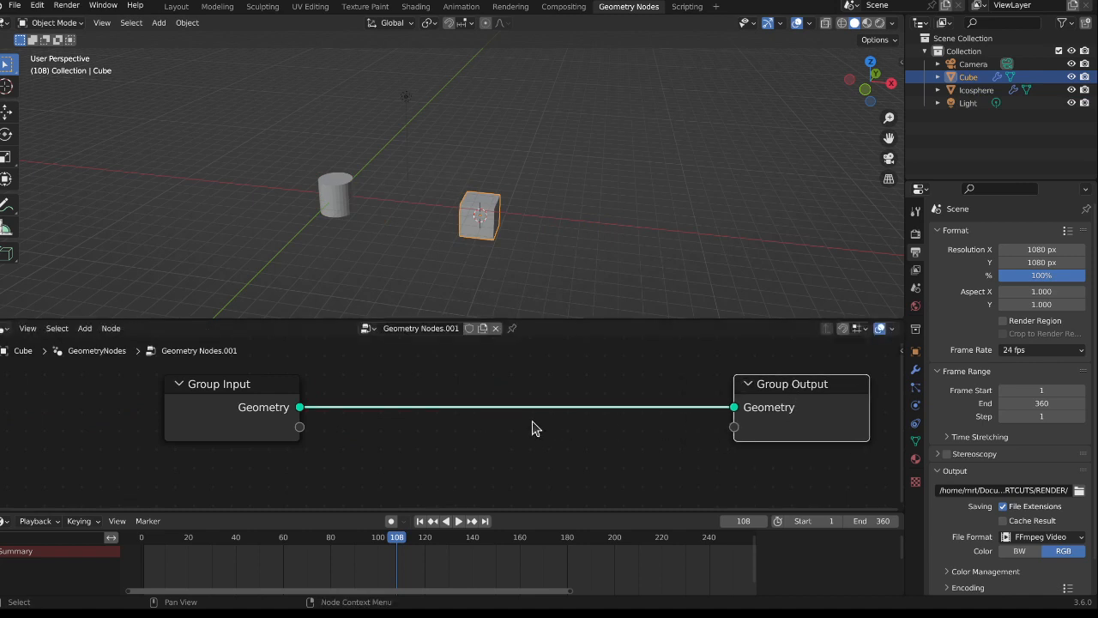
key("shift+a")
mouse_move(511, 433)
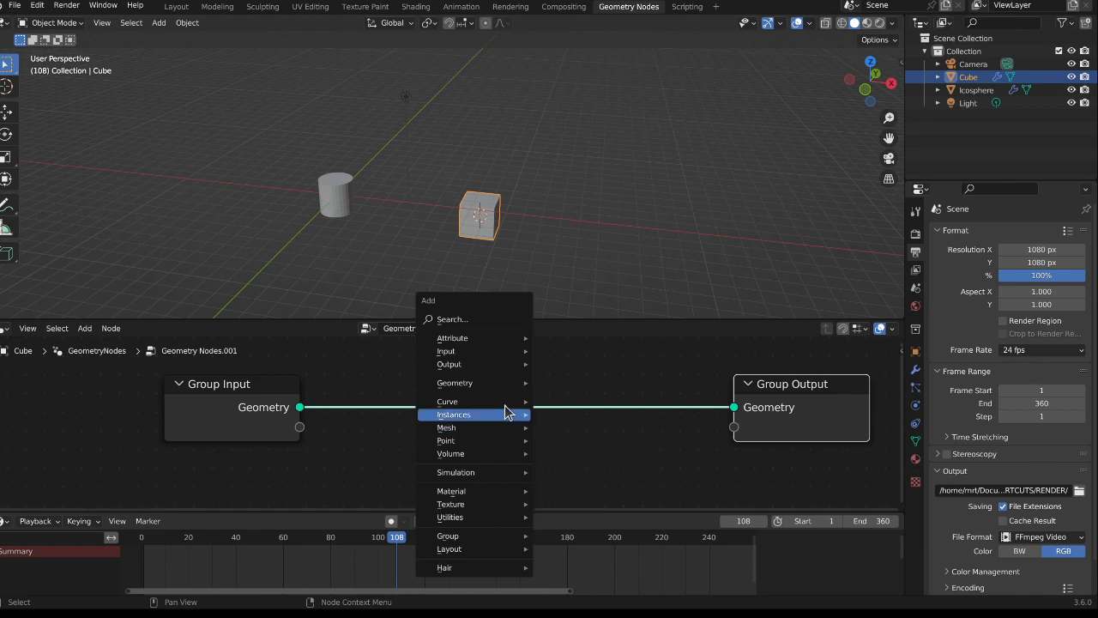
mouse_move(500, 391)
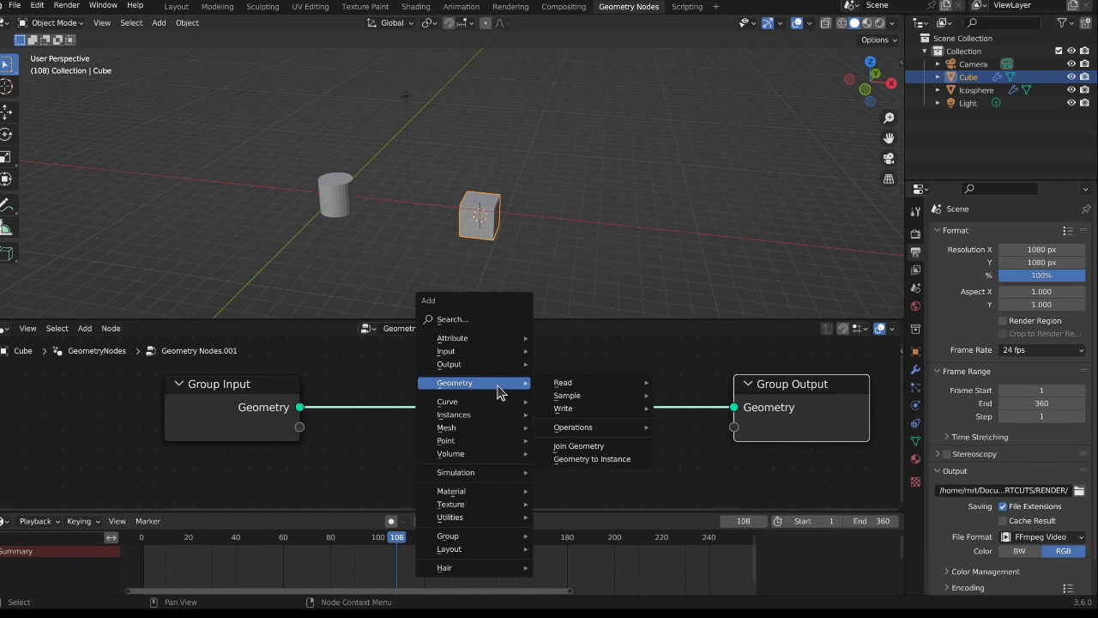
mouse_move(488, 516)
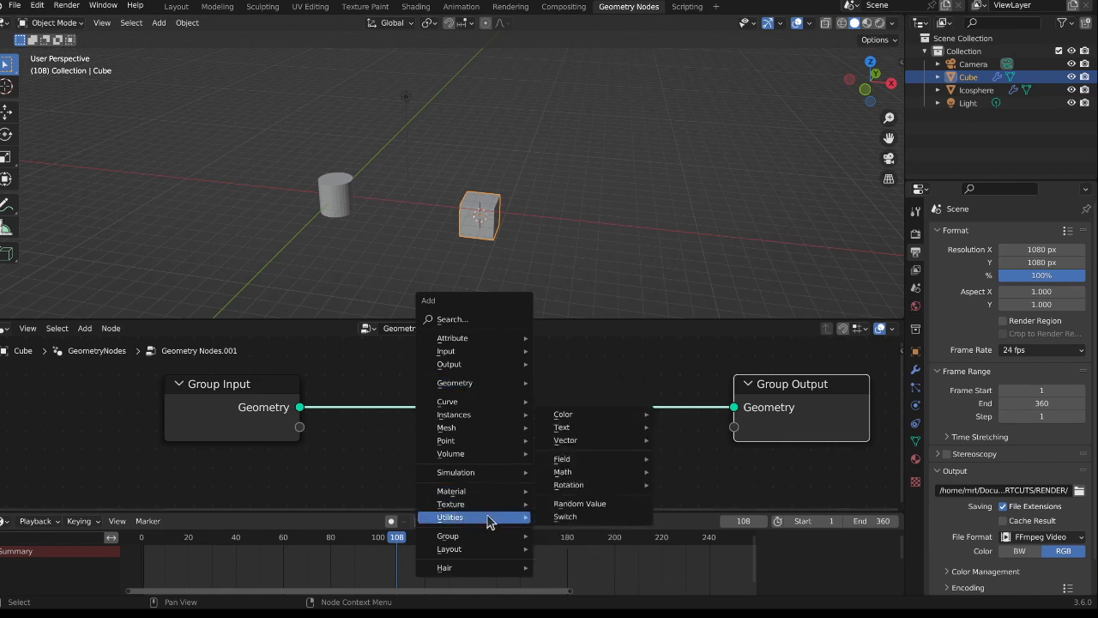
left_click(601, 516)
left_click(570, 505)
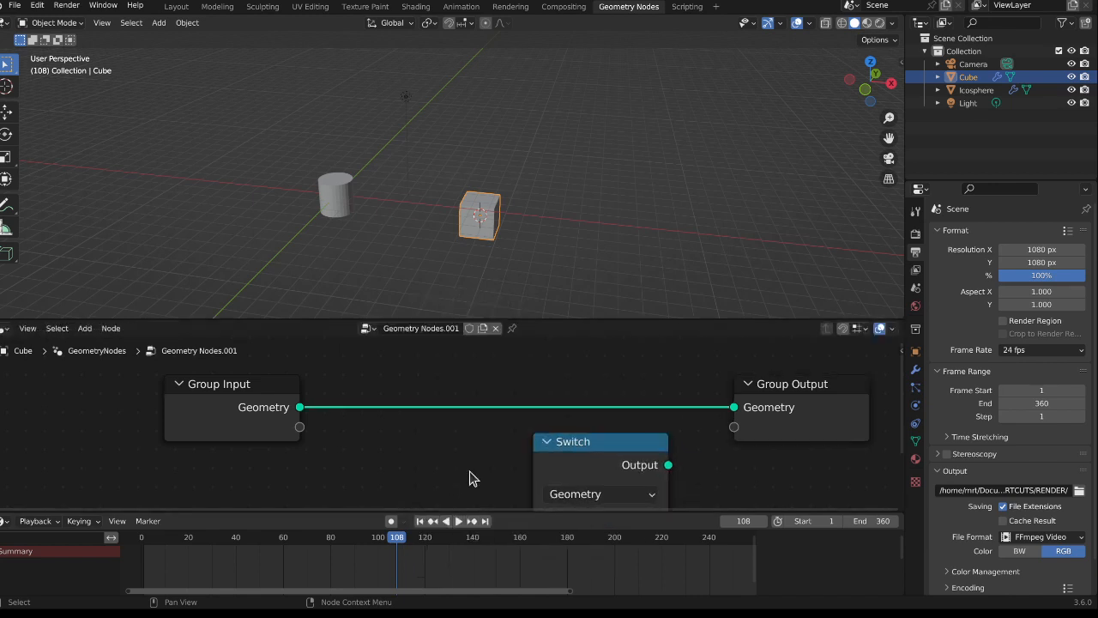
Shift the Group Output node further out and reposition the Switch node slightly towards Group Input, beneath the link
middle_click_drag(469, 478, 420, 444)
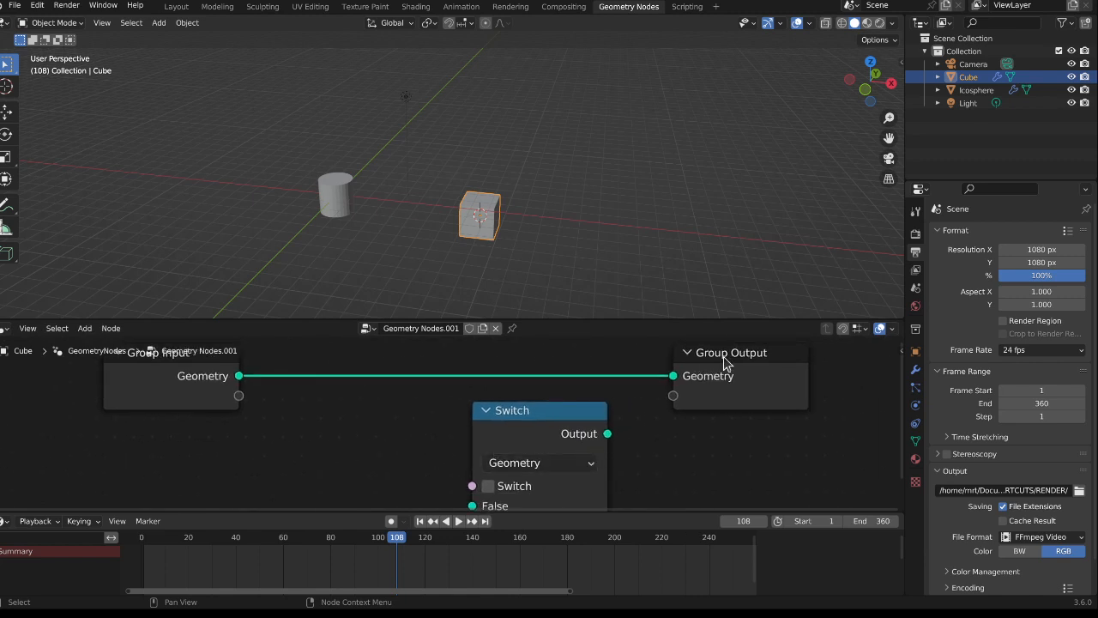
left_click_drag(723, 361, 773, 362)
left_click_drag(538, 441, 515, 455)
key("Home")
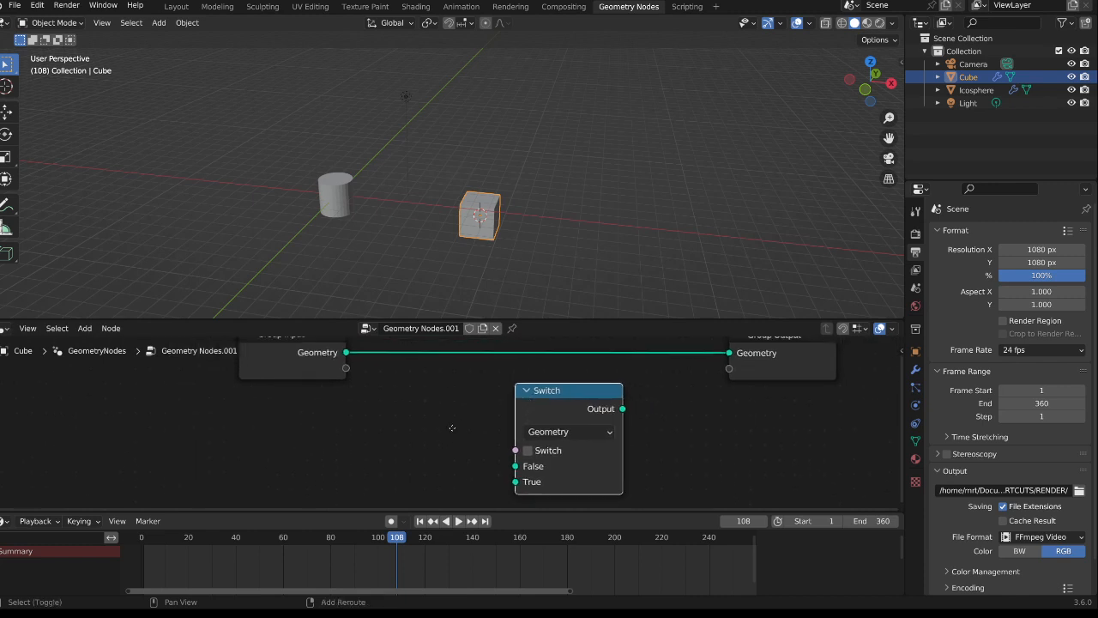
Add a Position node below the Group Input node in the cube's node tree
key("shift+a")
mouse_move(541, 429)
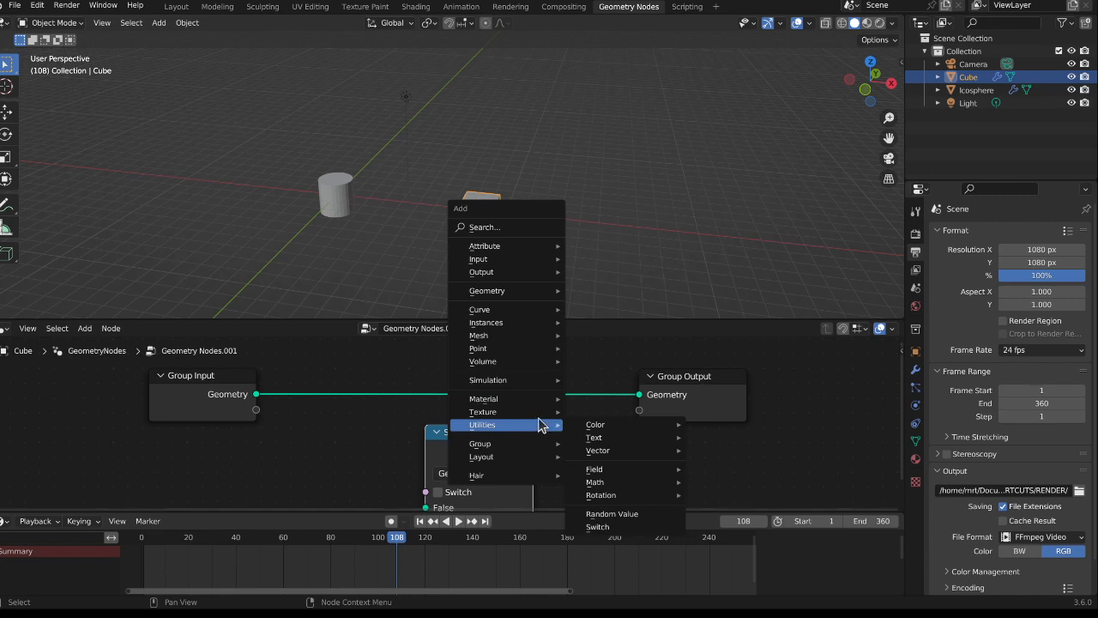
mouse_move(512, 295)
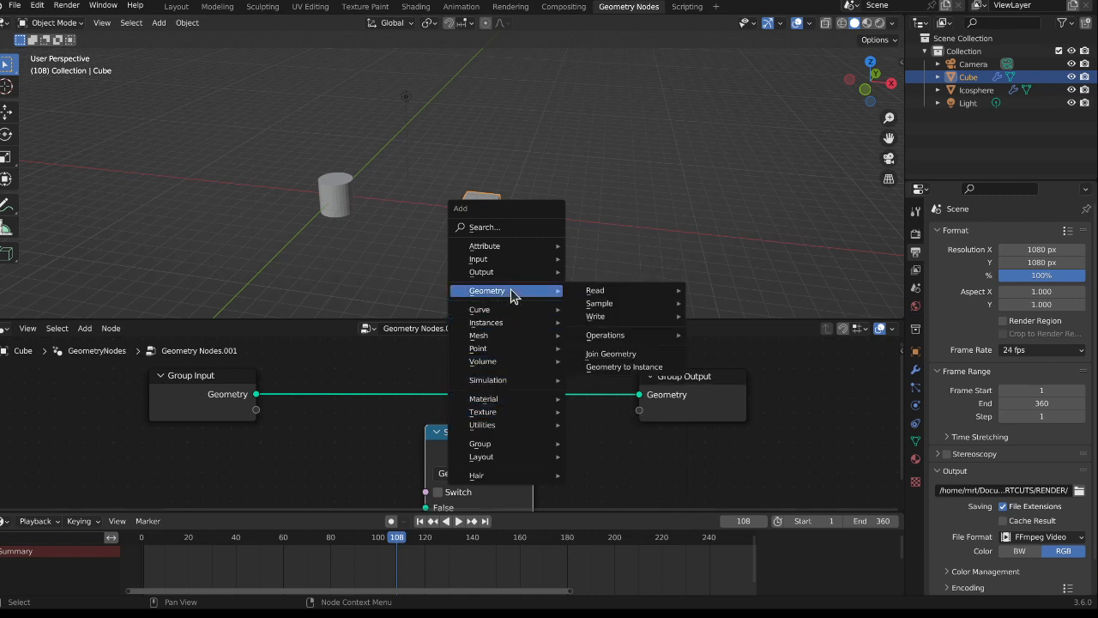
mouse_move(600, 291)
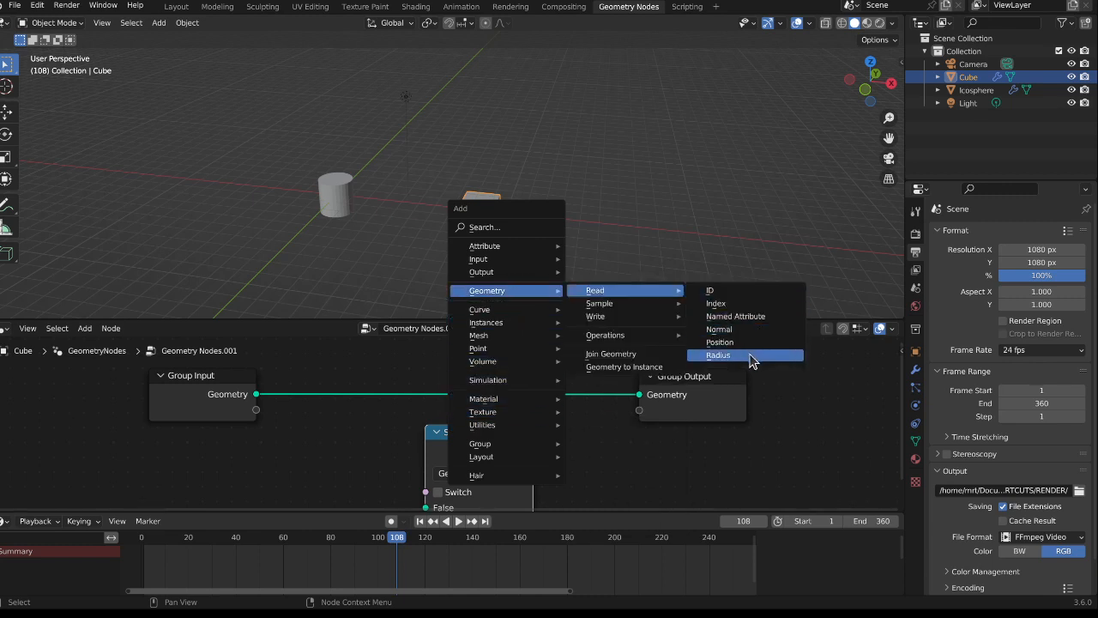
left_click(719, 342)
left_click(246, 466)
Add a Separate XYZ node between Position and Switch, and link the Position output to its Vector input
key("shift+a")
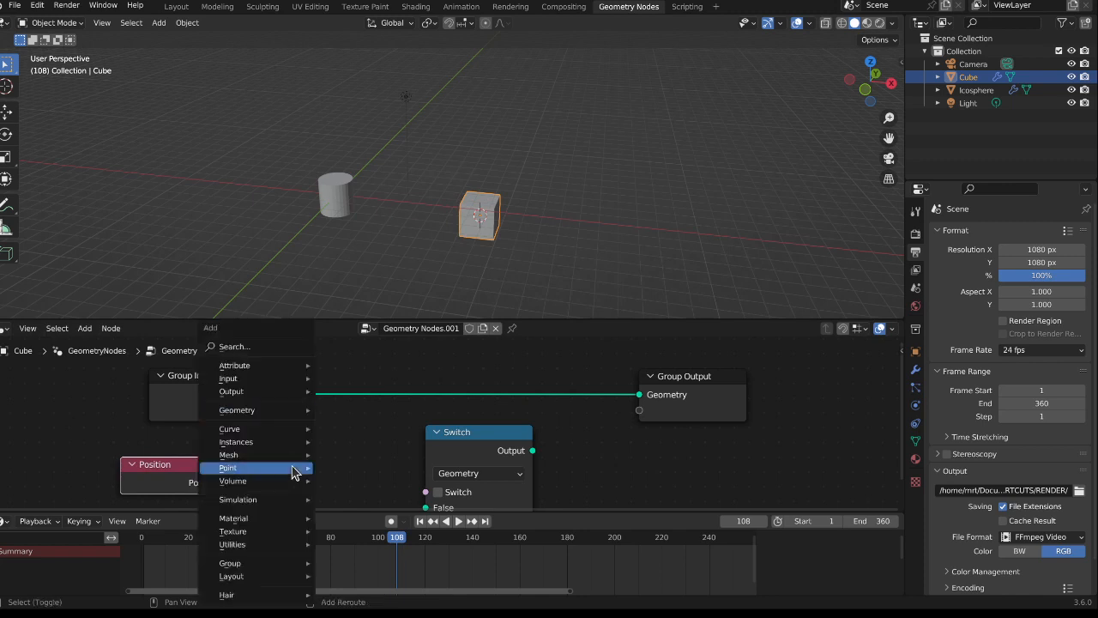
mouse_move(280, 548)
mouse_move(398, 471)
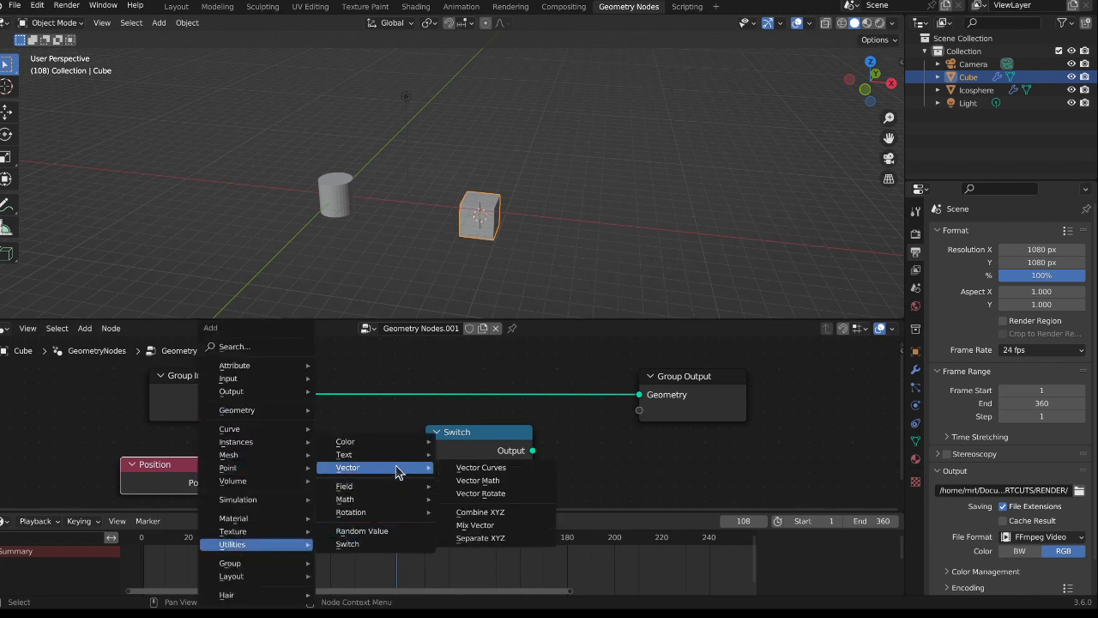
left_click(496, 537)
left_click_drag(494, 445, 549, 437)
middle_click_drag(455, 473, 589, 434)
left_click_drag(361, 444, 427, 482)
middle_click_drag(523, 428, 355, 457)
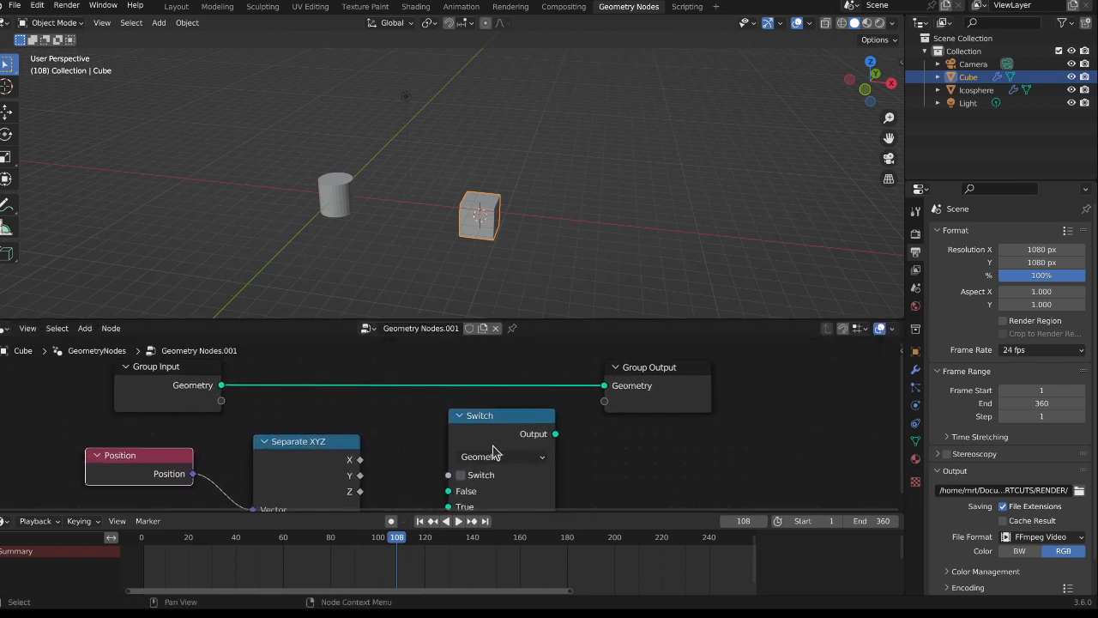
Set the Switch node's input type to Float
left_click(493, 452)
left_click(513, 459)
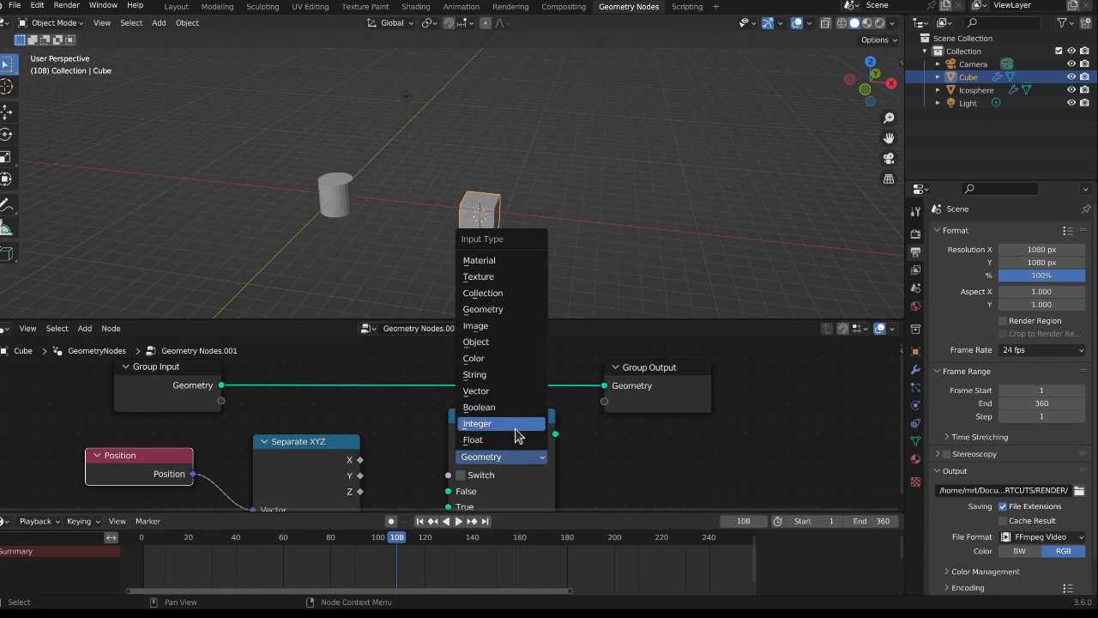
left_click(508, 440)
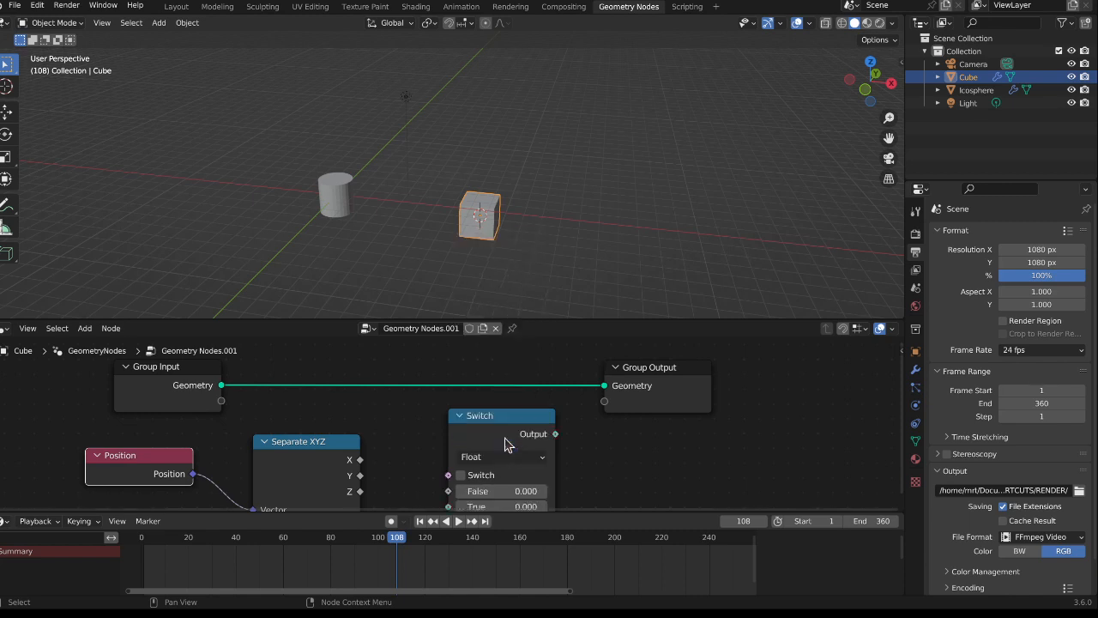
middle_click_drag(503, 455, 525, 414)
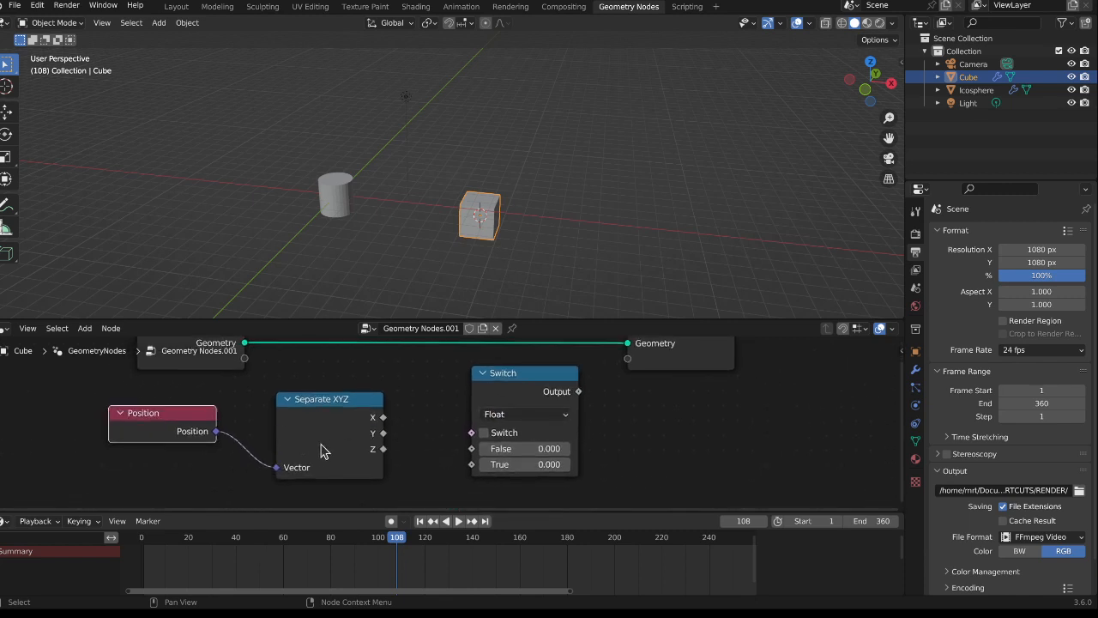
Shift the Group Output and Switch nodes further out, and add a Compare node between Separate XYZ and Switch
left_click_drag(690, 359, 739, 363)
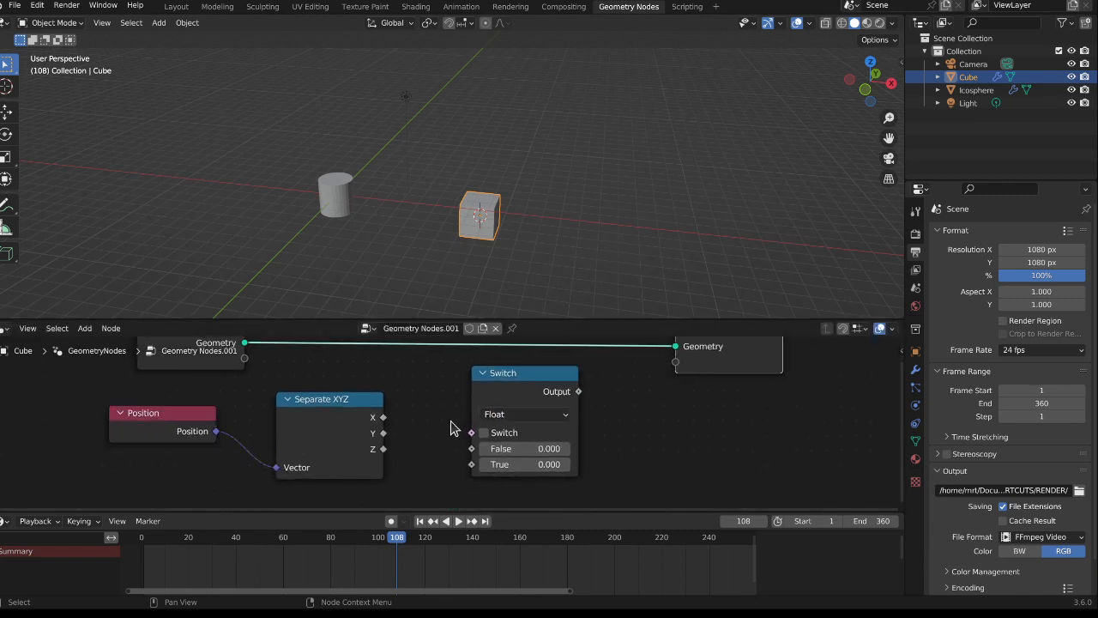
left_click_drag(525, 389, 567, 388)
key("shift+a")
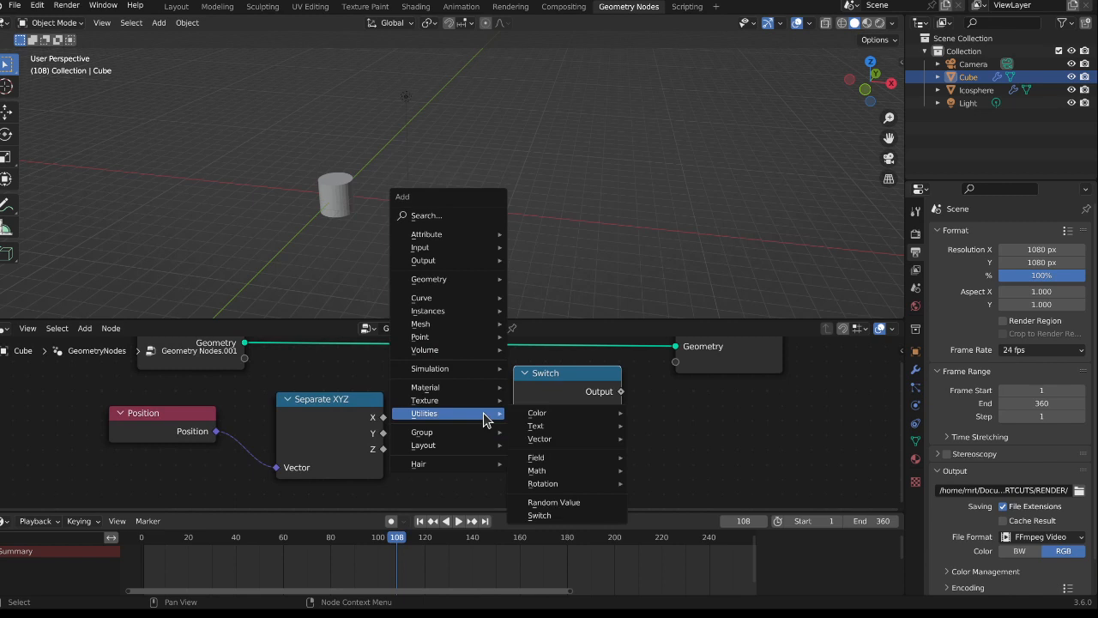
mouse_move(554, 471)
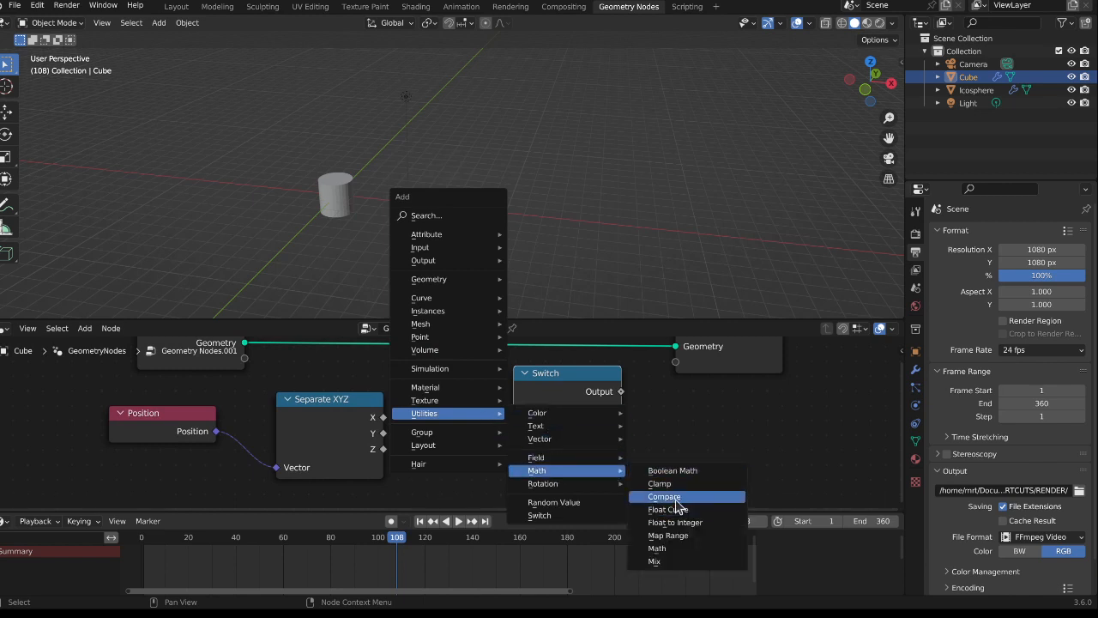
left_click(657, 503)
left_click(384, 387)
Space out the Position, Separate XYZ and Greater Than nodes, and link the X output to the Greater Than node's A input
left_click_drag(202, 421, 55, 436)
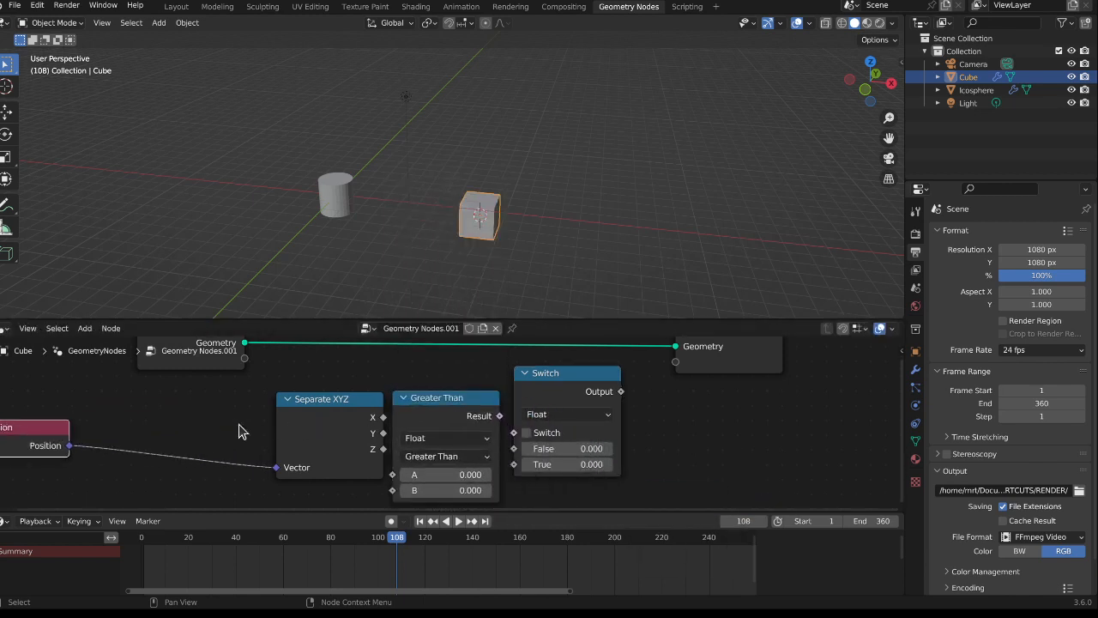
left_click_drag(292, 413, 167, 428)
left_click_drag(446, 397, 372, 386)
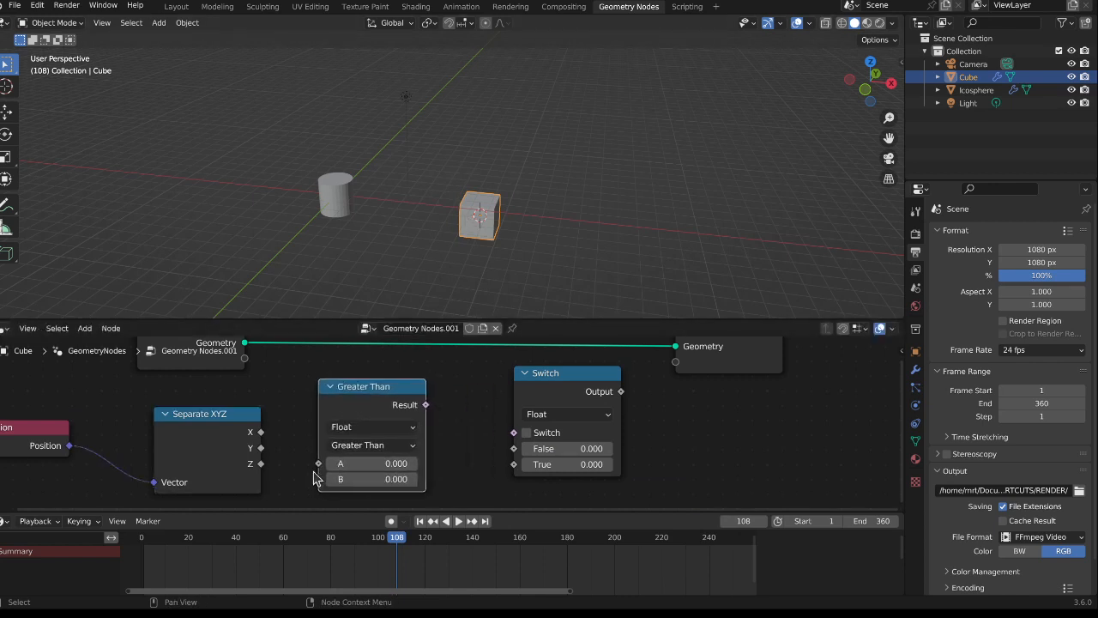
left_click_drag(260, 431, 319, 464)
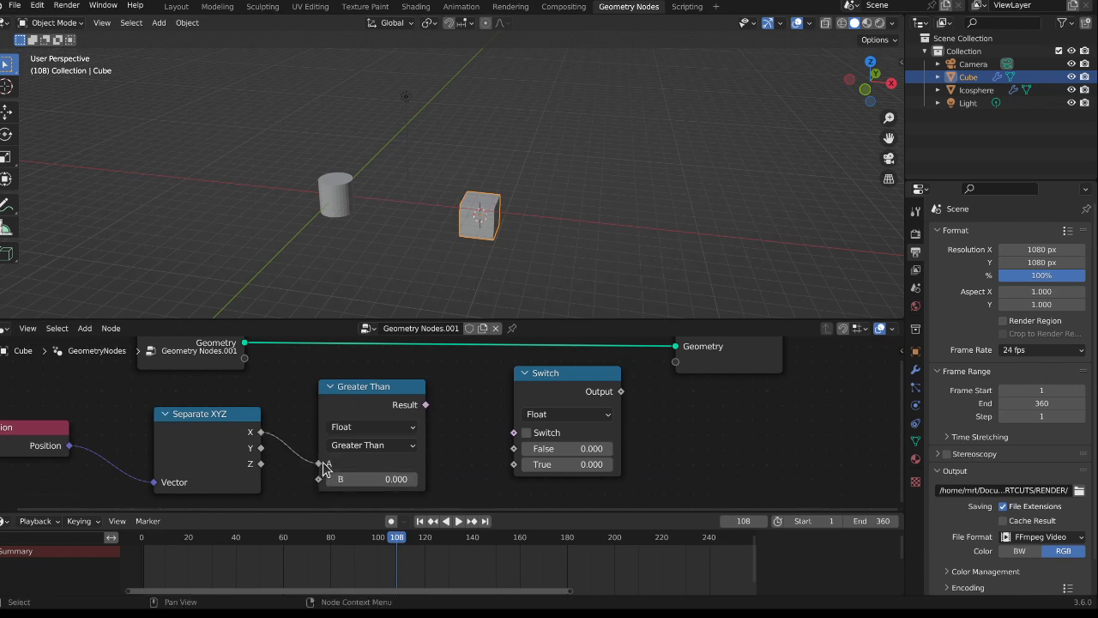
Set the Greater Than node's B value to 10 and link its Result to the Switch node's Switch input
left_click(374, 481)
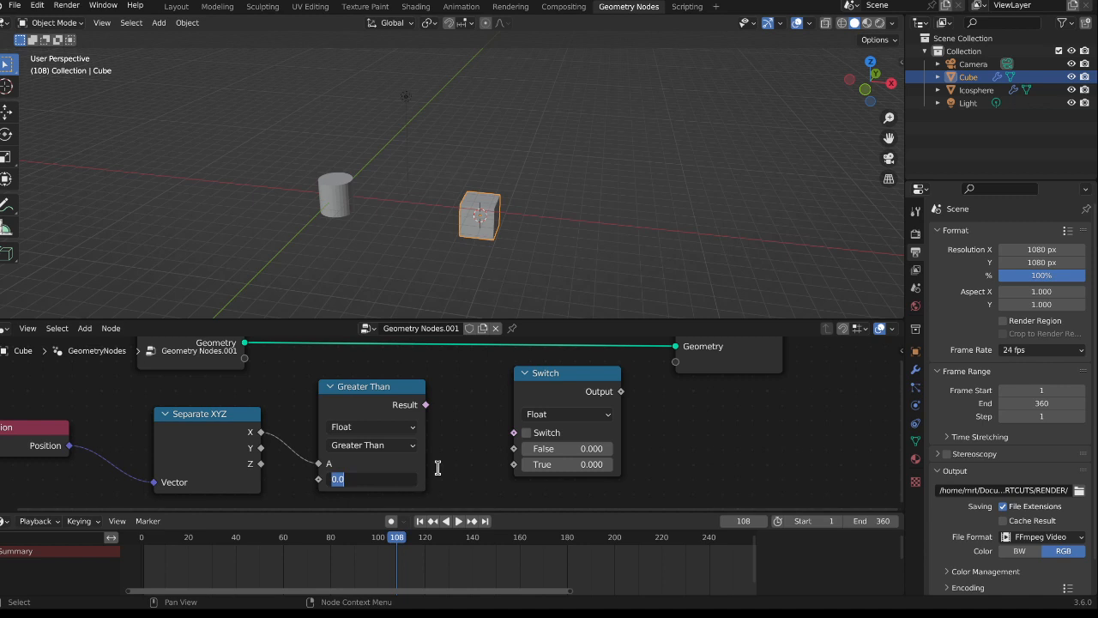
key("Return")
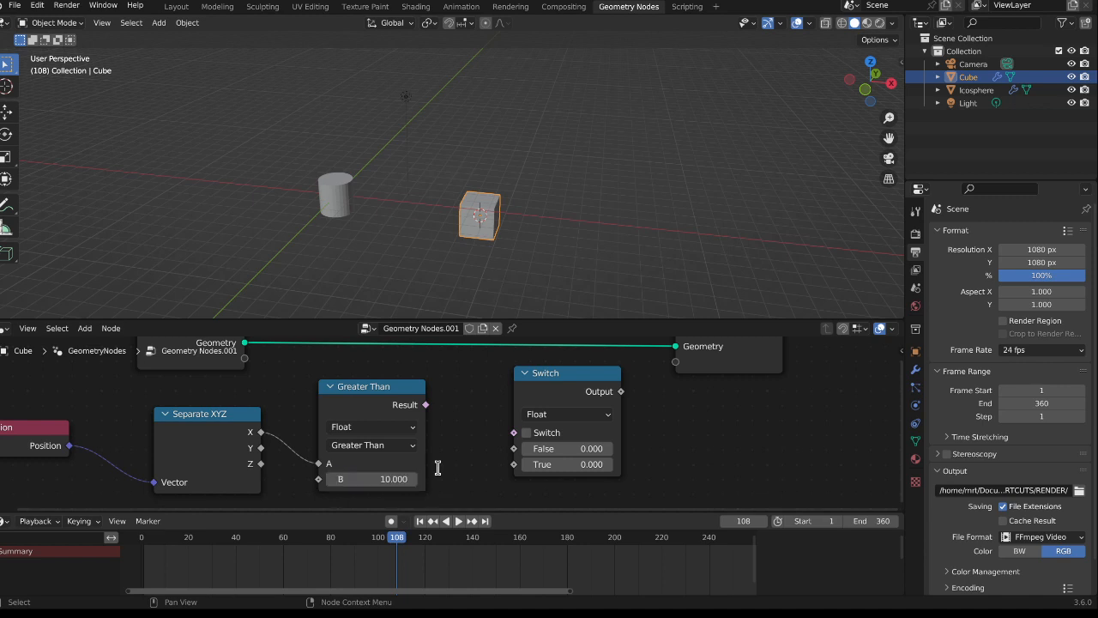
left_click_drag(423, 406, 514, 432)
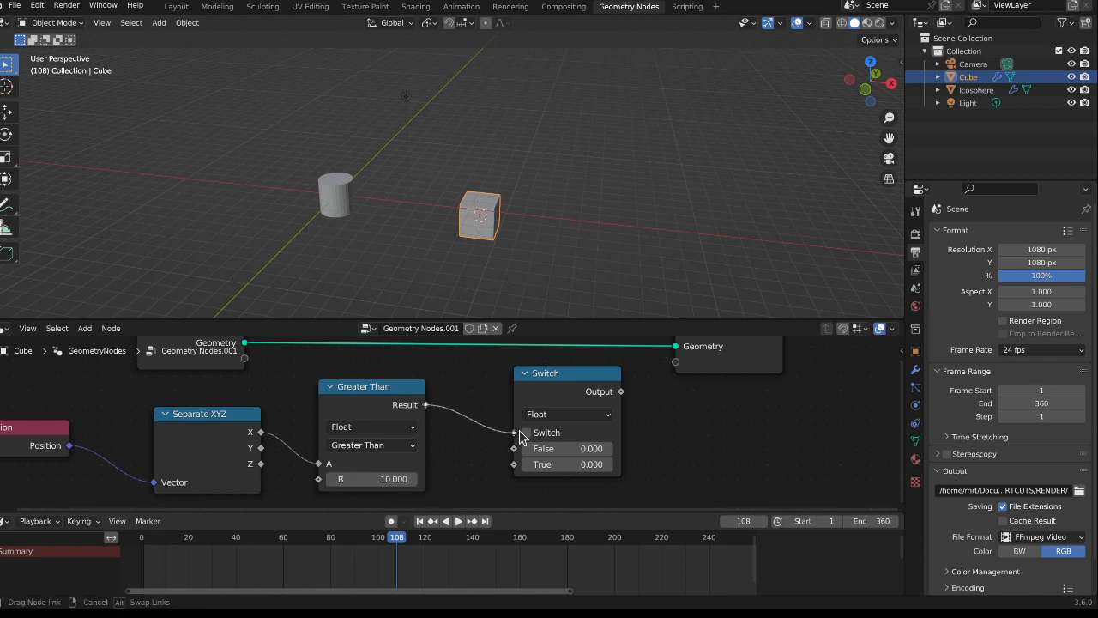
middle_click_drag(649, 421, 561, 438)
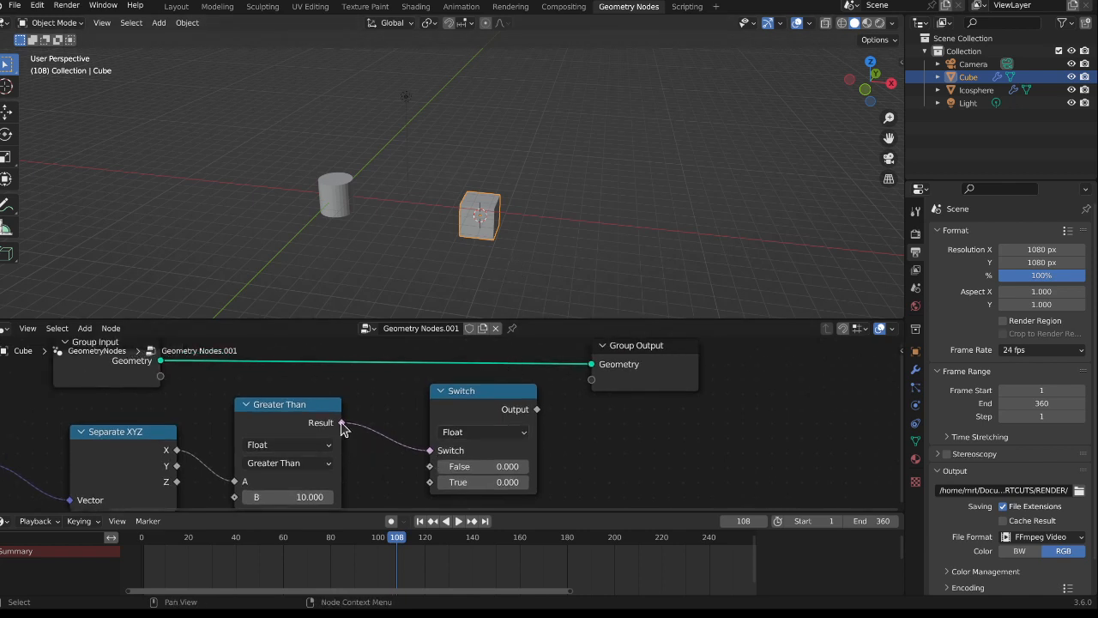
mouse_move(342, 425)
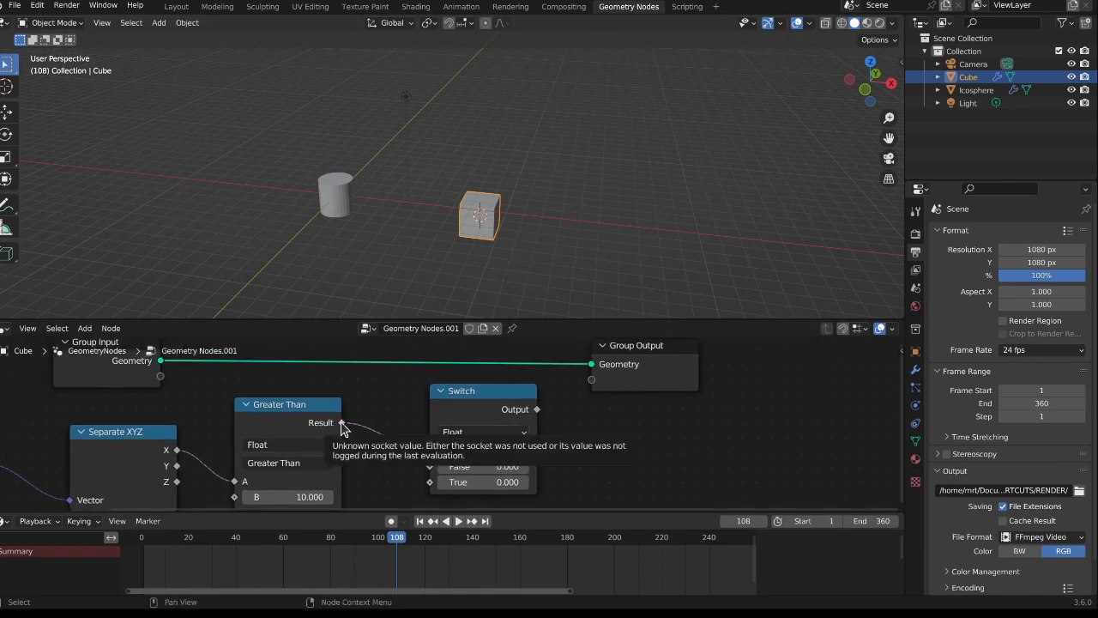
Move the Group Output and Switch nodes further from Greater Than to make room for more nodes
middle_click_drag(571, 391, 523, 431)
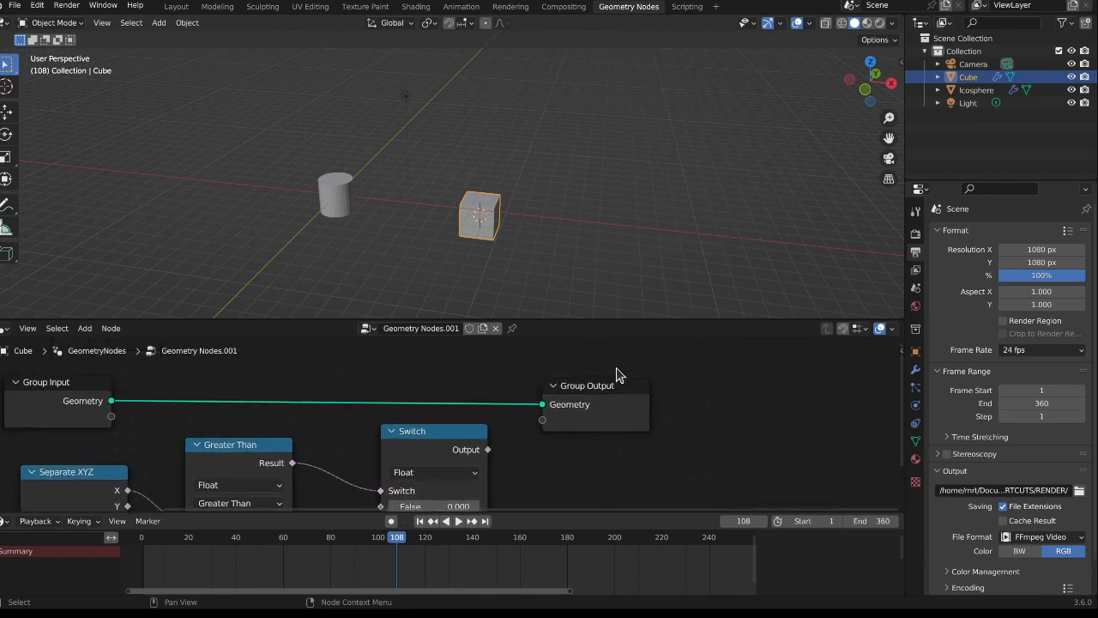
left_click_drag(614, 382, 757, 375)
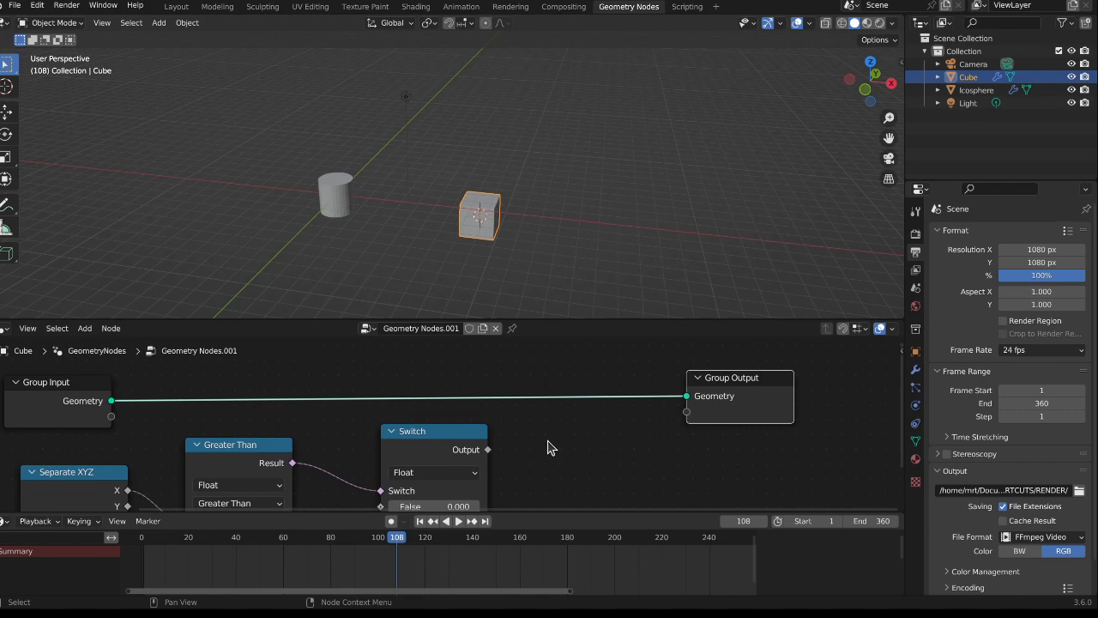
middle_click_drag(290, 454, 375, 431)
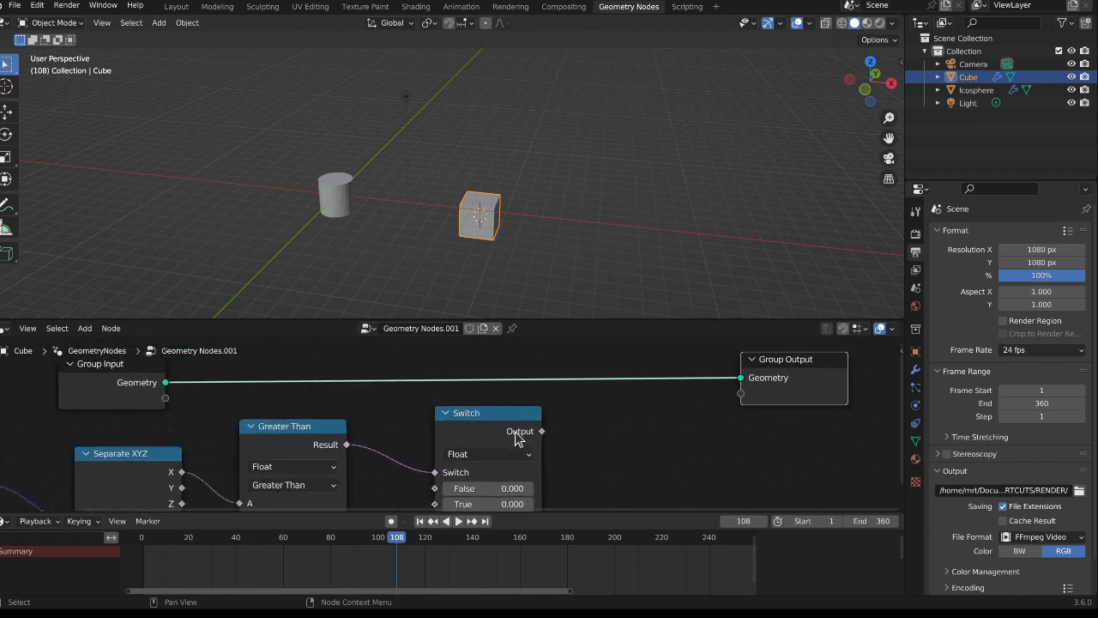
middle_click_drag(568, 449, 513, 418)
scroll(607, 415, "down", 5)
middle_click_drag(598, 439, 615, 421)
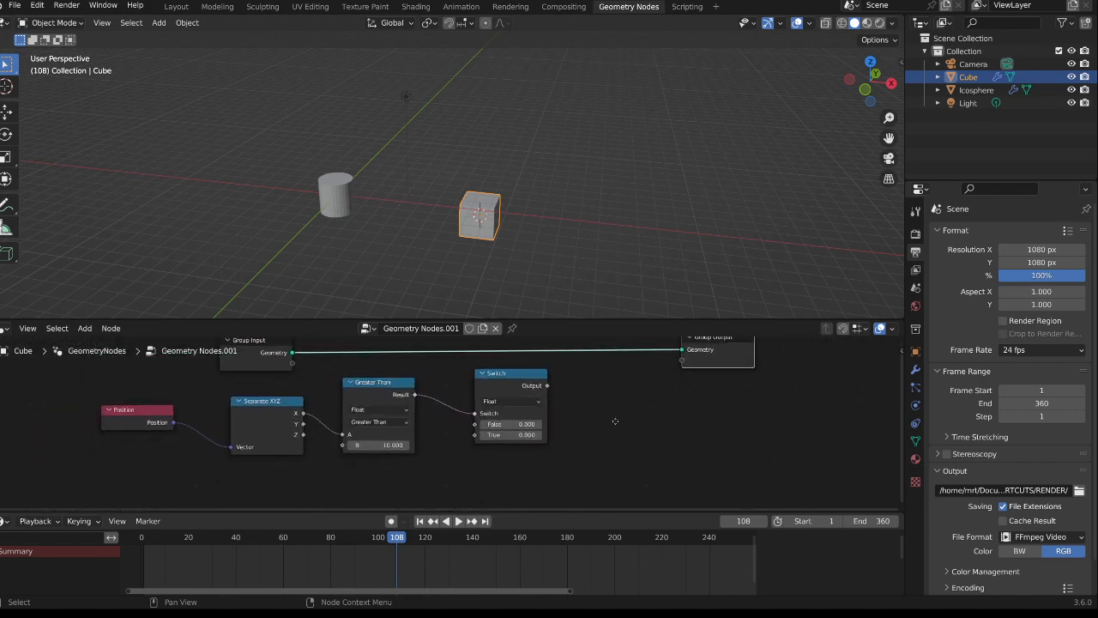
left_click_drag(736, 359, 759, 373)
left_click_drag(495, 392, 527, 413)
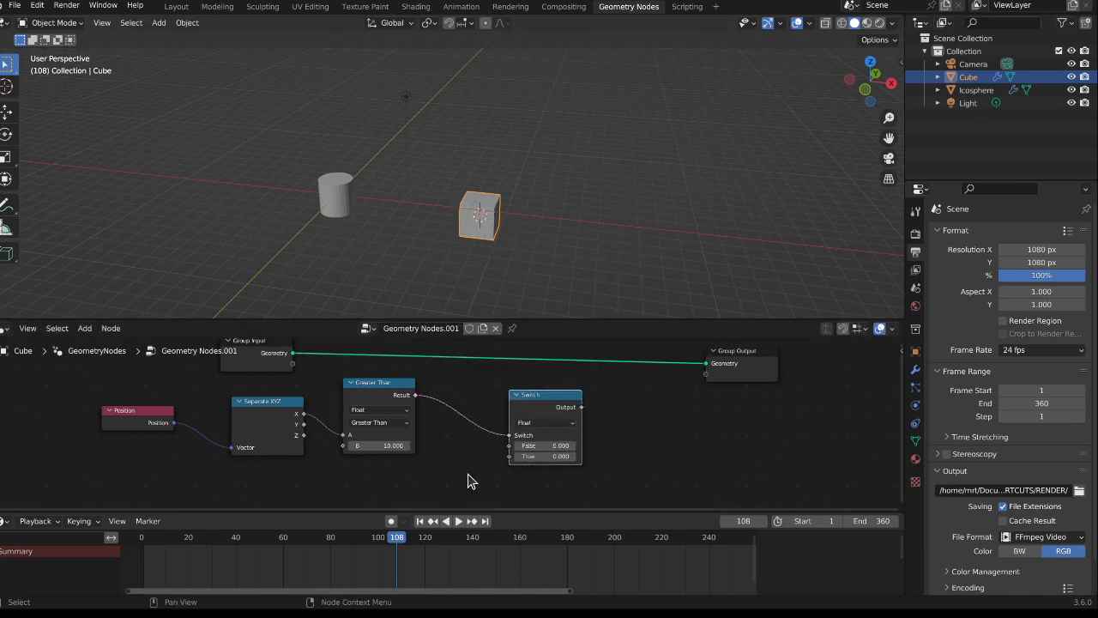
scroll(539, 422, "up", 1)
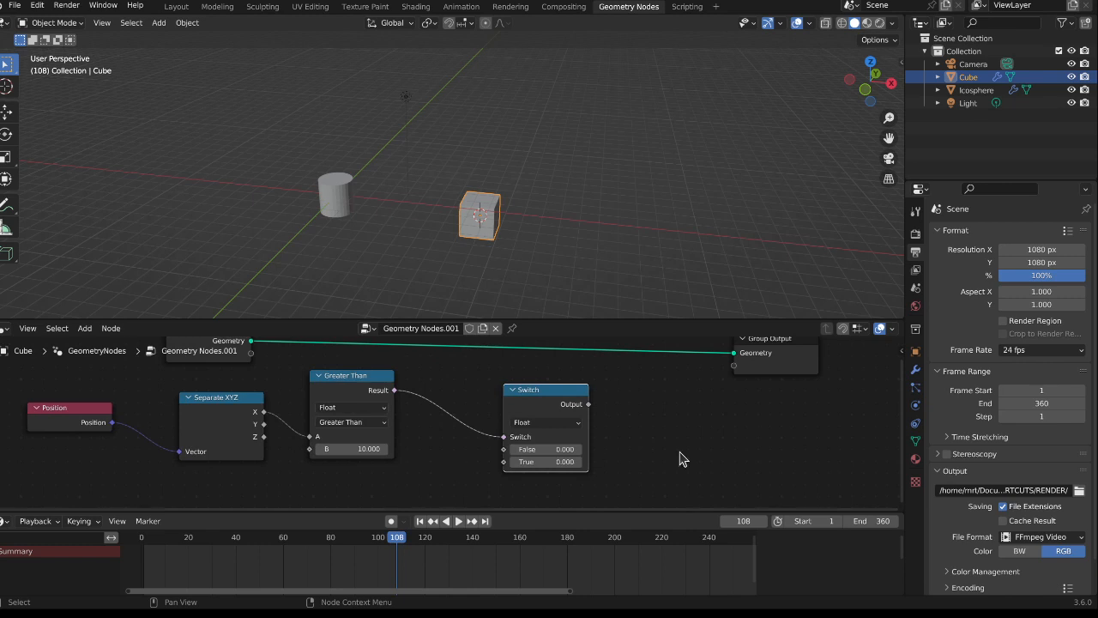
Insert a Transform Geometry node into the link between Group Input and Group Output, and shift the Switch node clear of it
key("shift+a")
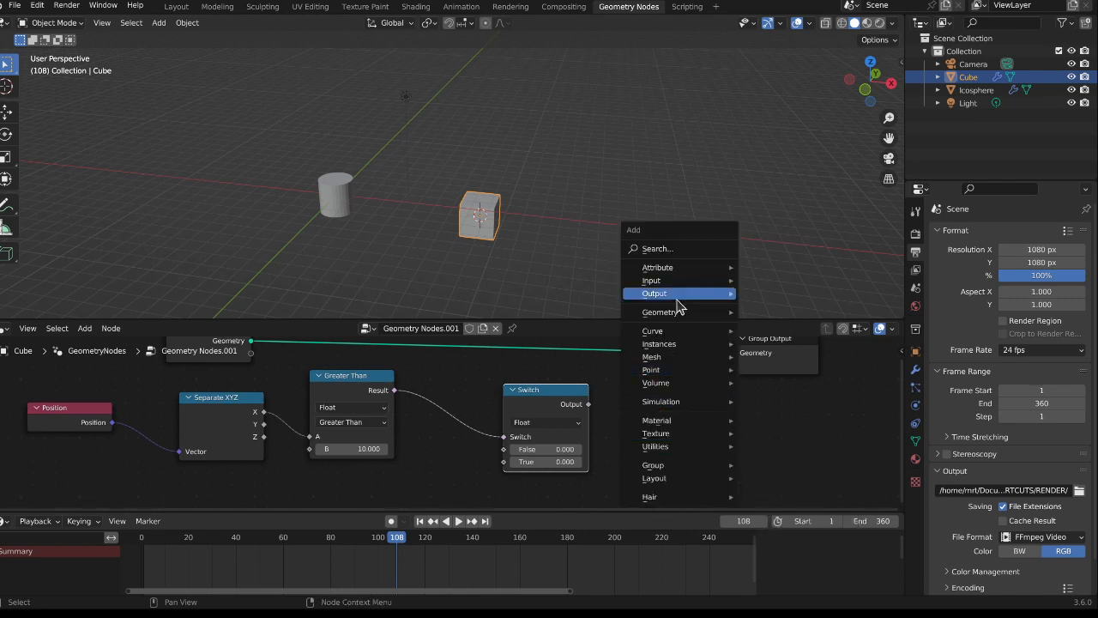
mouse_move(684, 313)
mouse_move(776, 357)
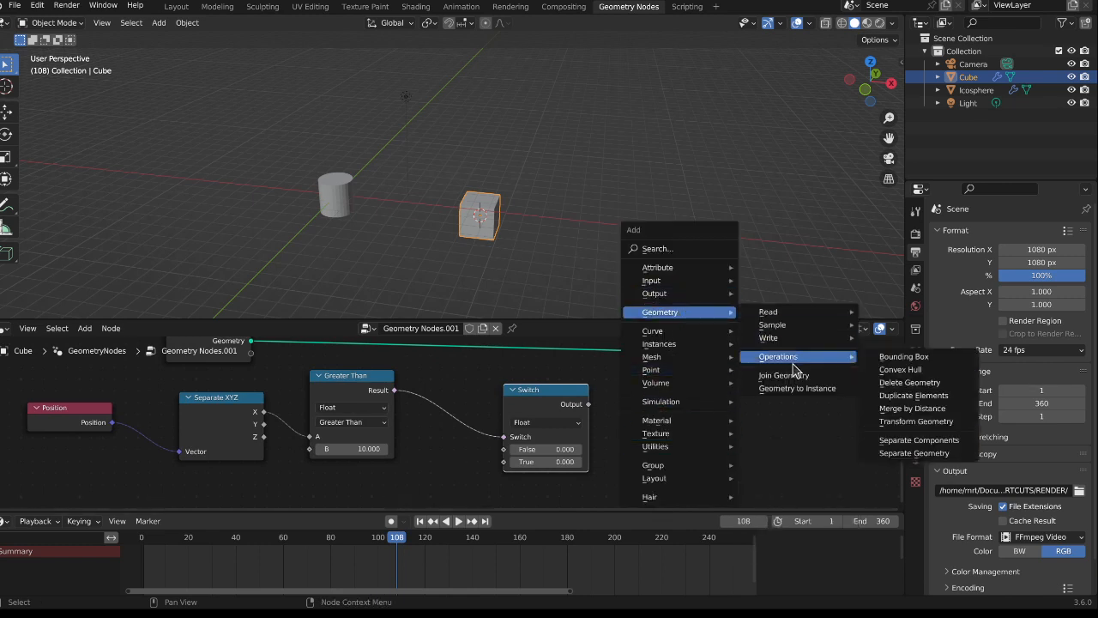
left_click(915, 422)
left_click(661, 485)
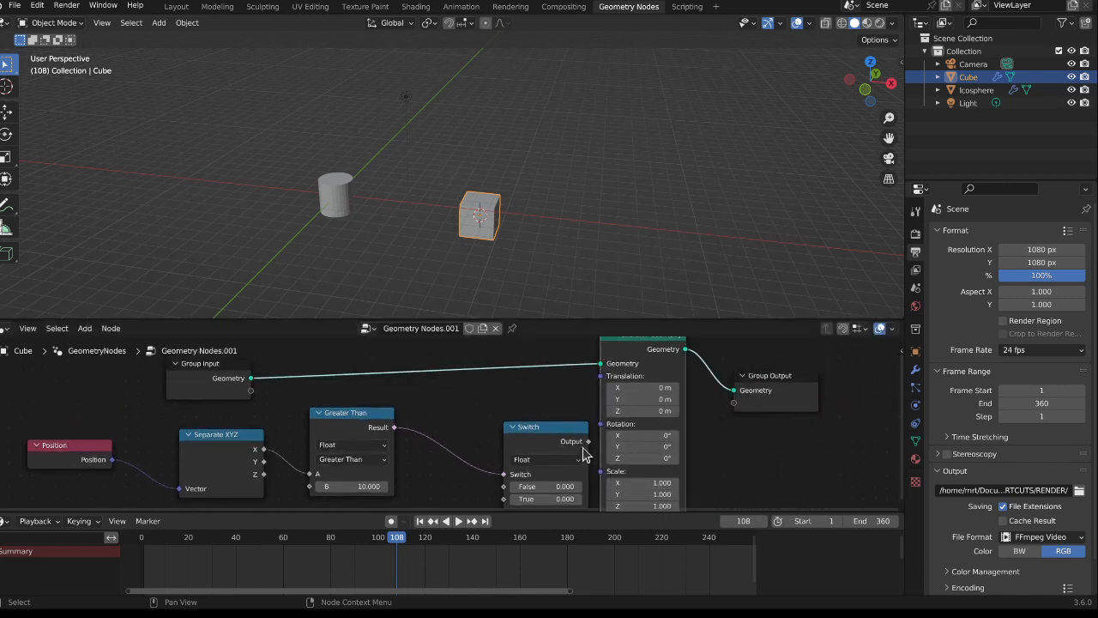
left_click_drag(555, 438, 500, 430)
middle_click_drag(541, 463, 507, 453)
Add a Combine XYZ node, link its Vector output to Transform Geometry's Translation input, and place it beside that node
key("shift+a")
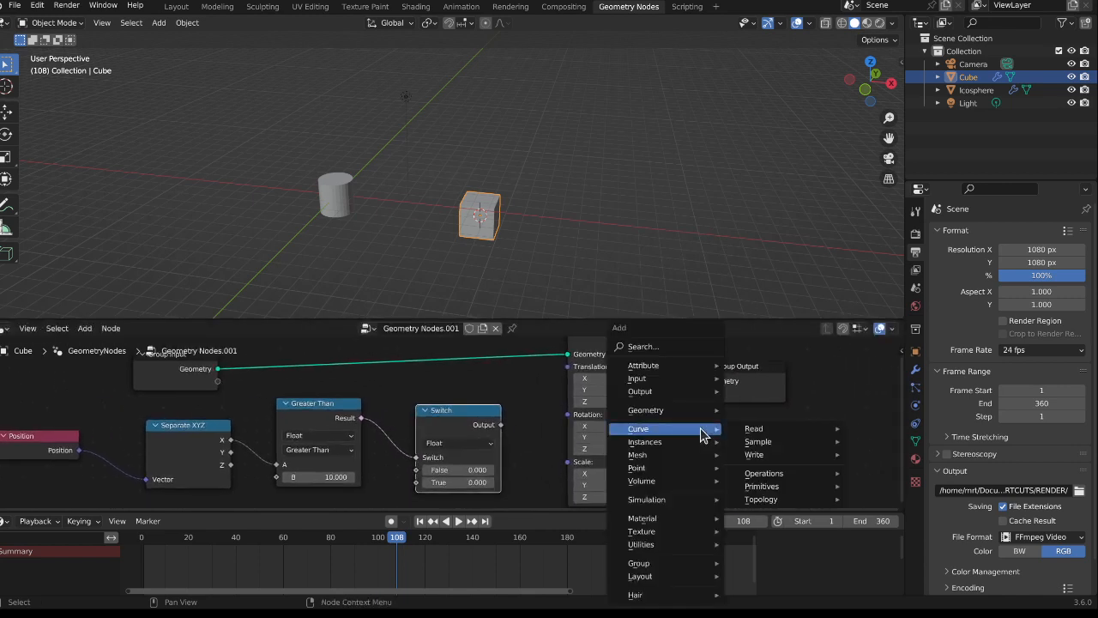
mouse_move(689, 545)
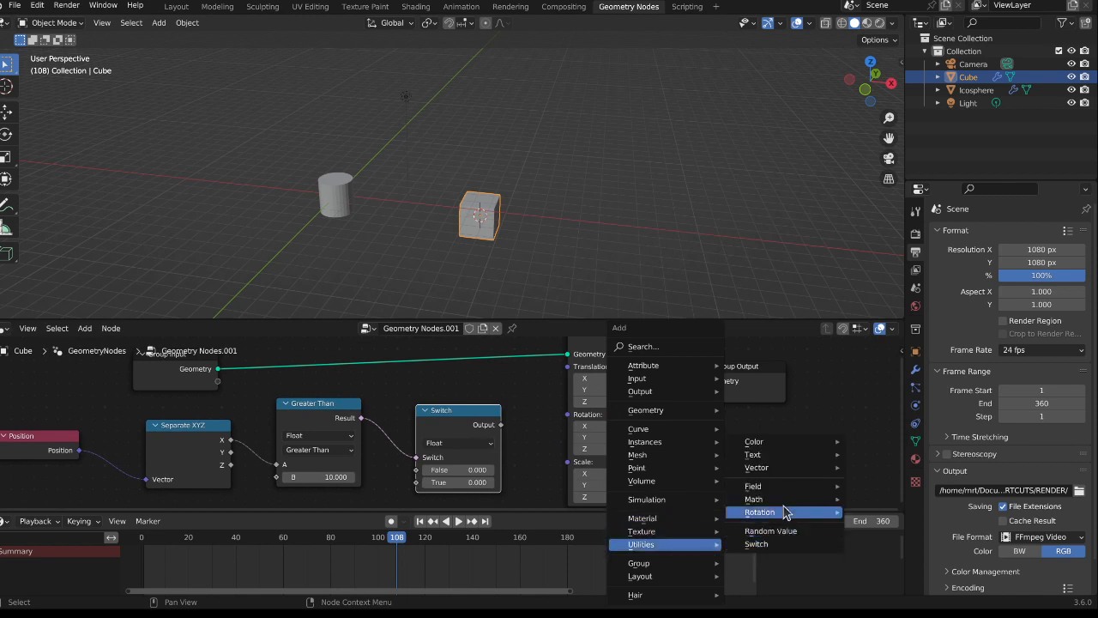
mouse_move(776, 469)
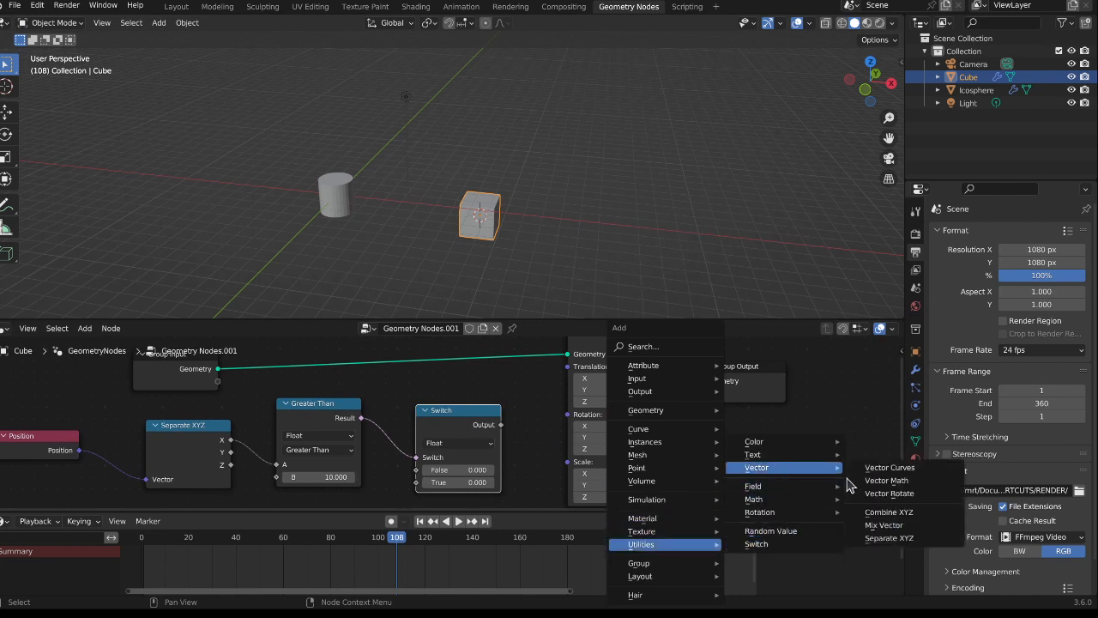
left_click(889, 511)
left_click(738, 446)
left_click_drag(751, 443, 577, 393)
left_click_drag(699, 447, 546, 406)
Space out the Group Output, Transform Geometry and Combine XYZ nodes, and link the Switch output to Combine XYZ's Z input
left_click_drag(726, 391, 836, 389)
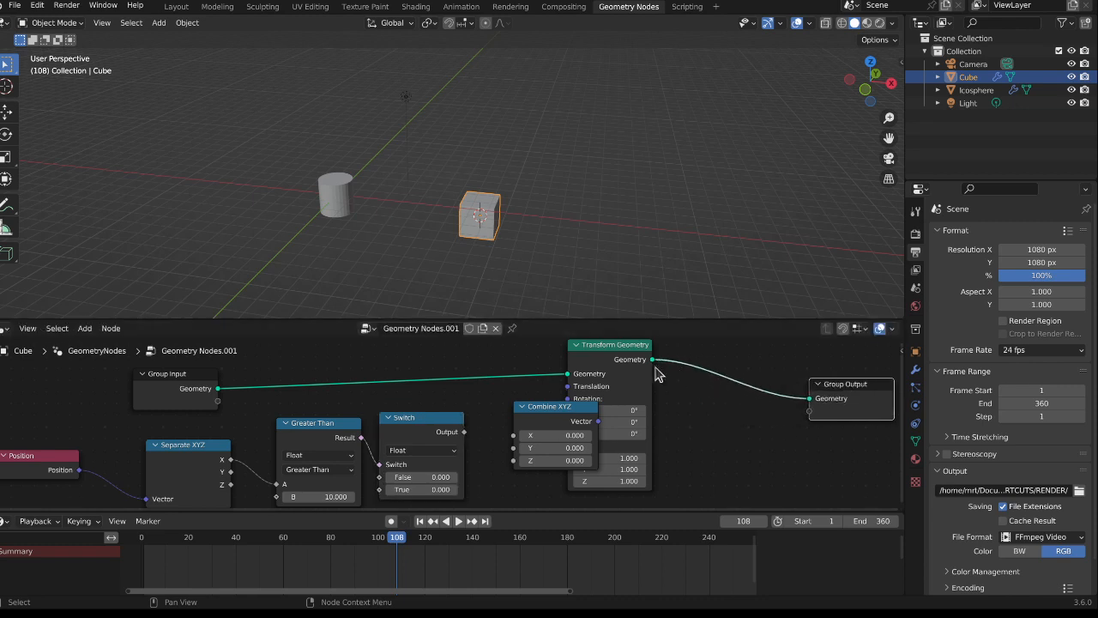
left_click_drag(623, 358, 726, 360)
left_click_drag(562, 415, 595, 415)
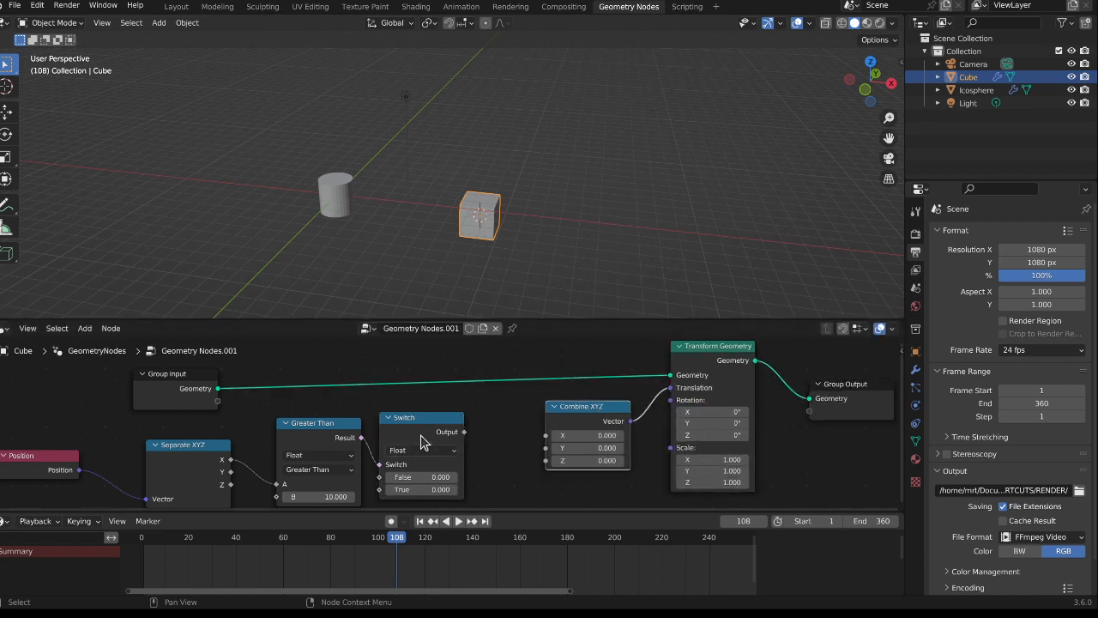
left_click_drag(421, 442, 547, 485)
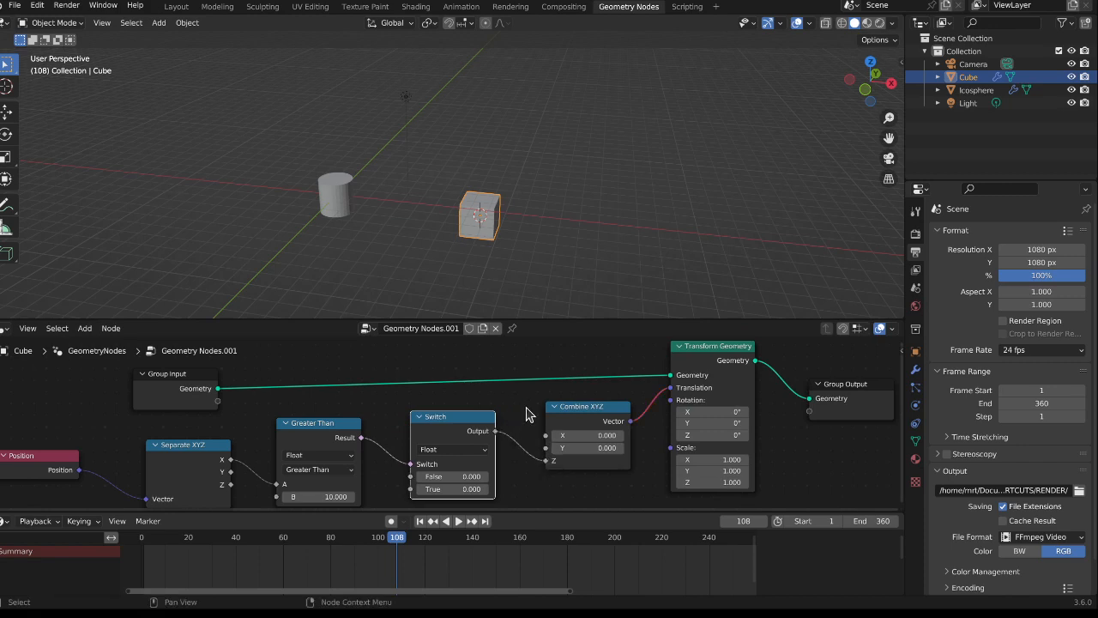
Delete the Position node that feeds Separate XYZ
mouse_move(485, 475)
middle_mouse_down()
mouse_move(546, 439)
mouse_move(498, 461)
middle_mouse_up()
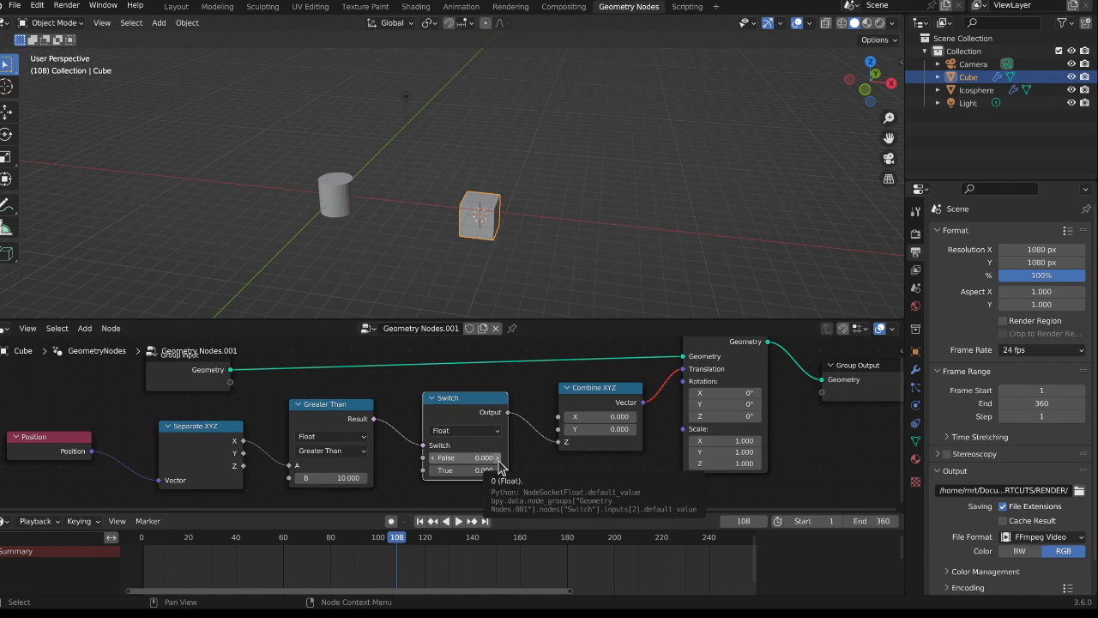
mouse_move(645, 410)
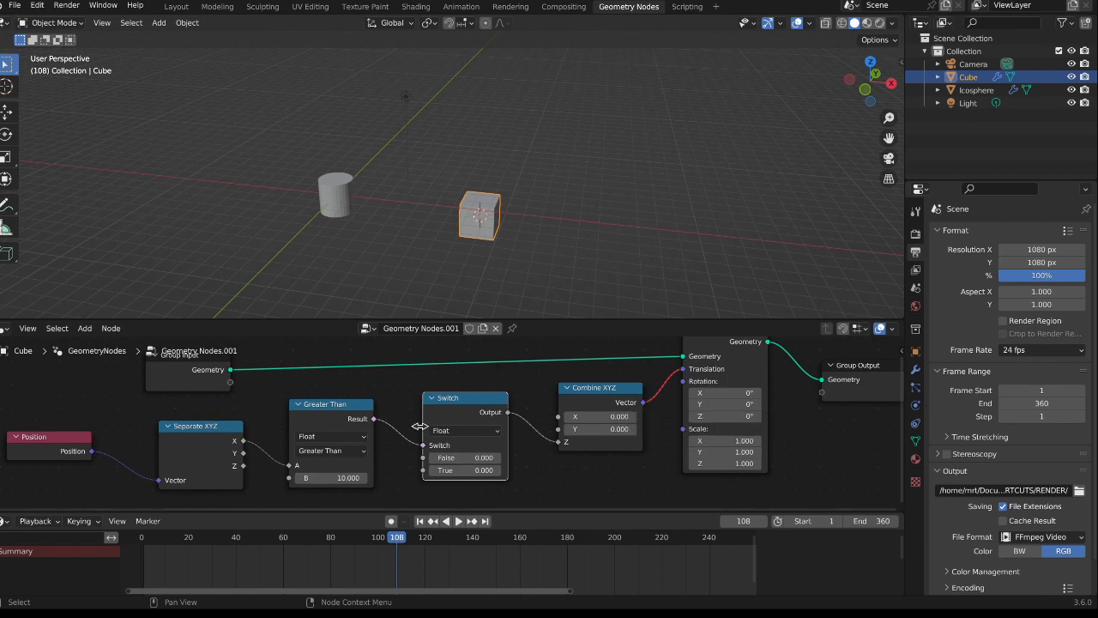
middle_click_drag(73, 453, 373, 431)
left_click(372, 432)
key("x")
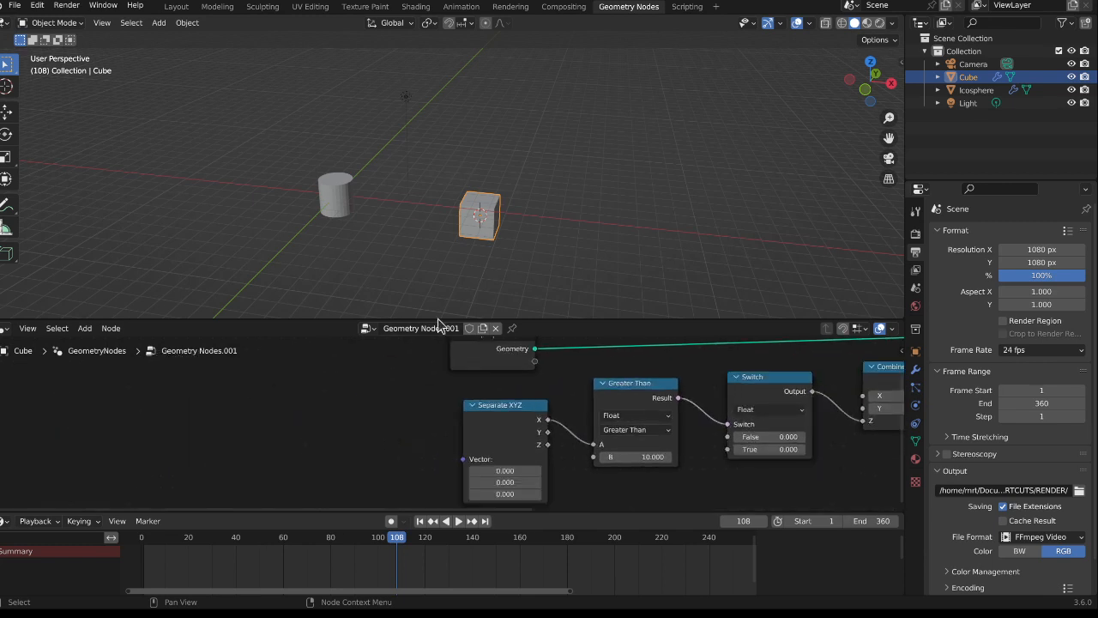
Bring the Cube object into the node tree as an Object Info node and place it beside Separate XYZ
key("shift+a")
mouse_move(380, 355)
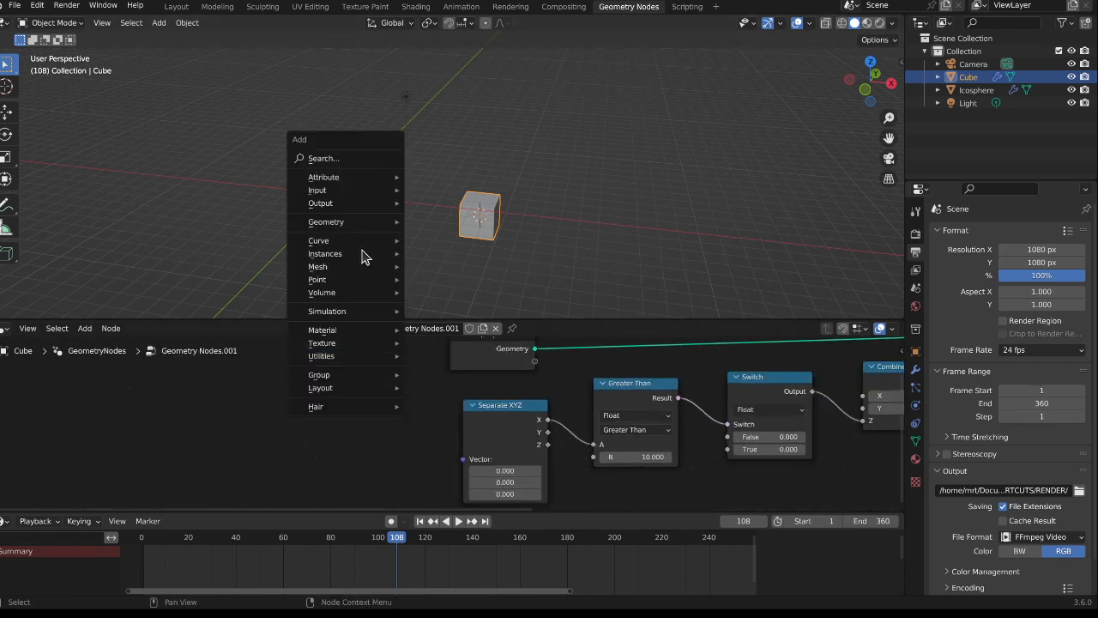
mouse_move(357, 182)
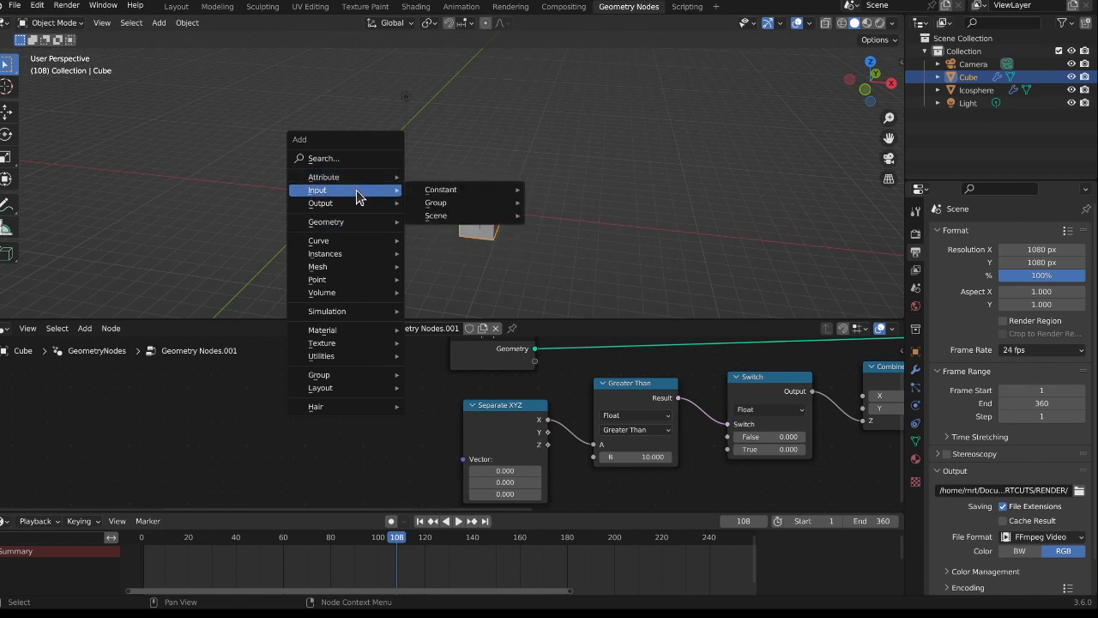
mouse_move(440, 193)
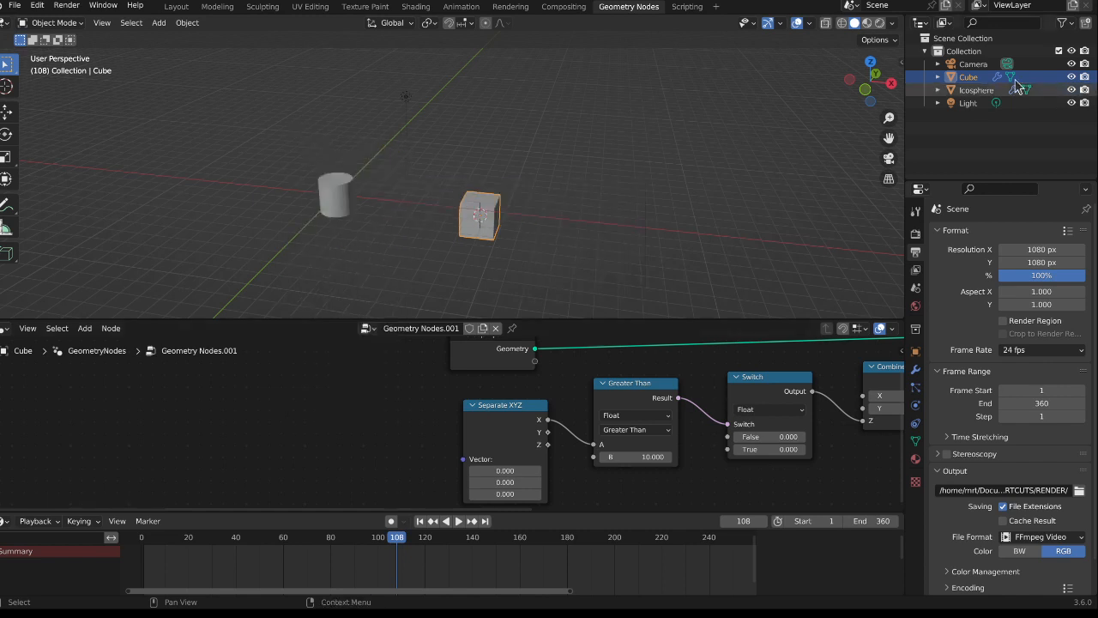
left_click_drag(968, 78, 277, 437)
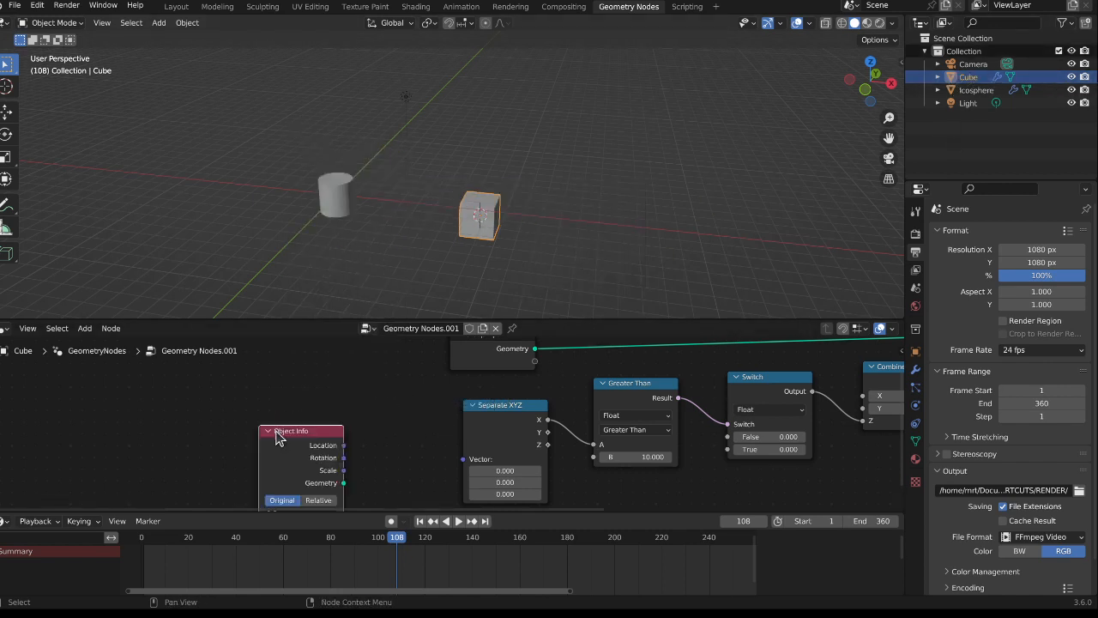
left_click(320, 432)
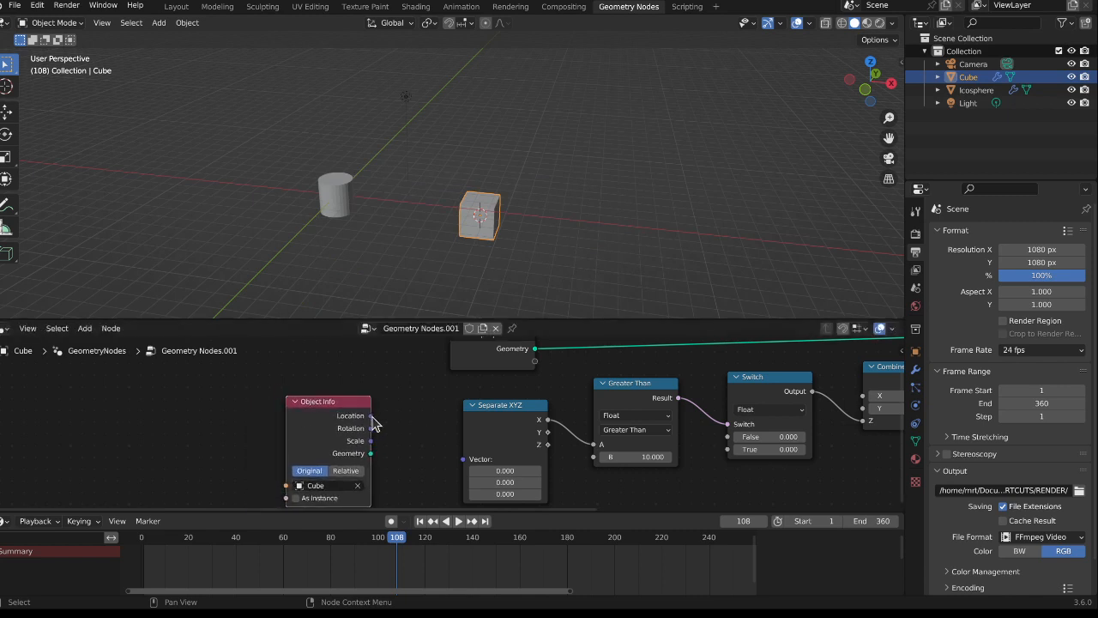
Link Object Info's Location output to the Vector input of Separate XYZ
left_click_drag(372, 416, 463, 459)
middle_click_drag(372, 470, 355, 459)
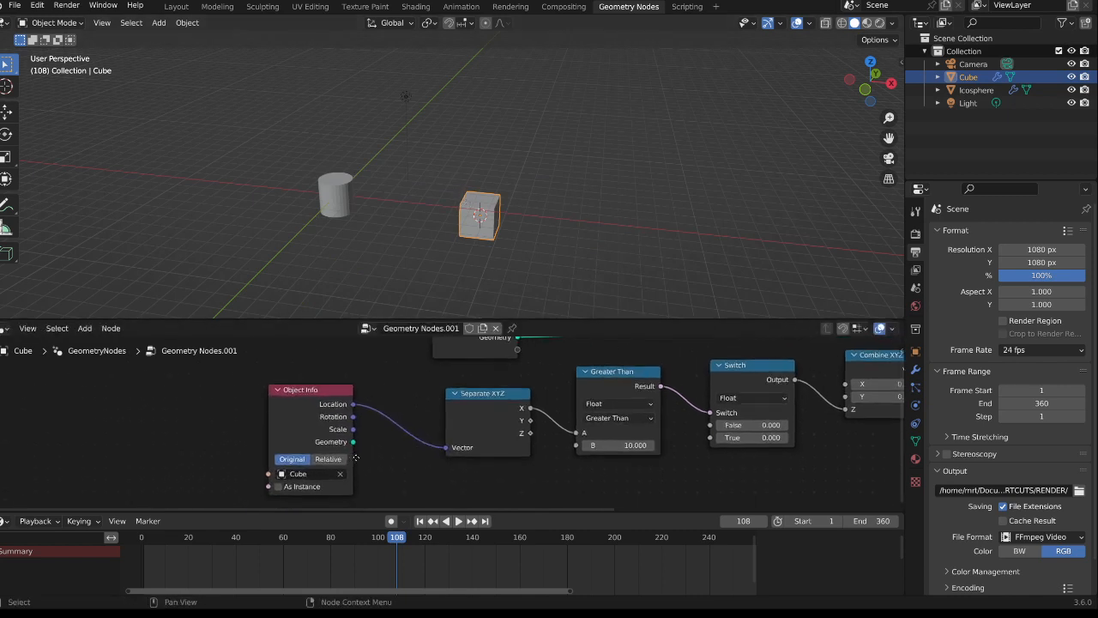
middle_click_drag(439, 456, 314, 455)
middle_click_drag(412, 441, 255, 451)
middle_click_drag(173, 459, 273, 446)
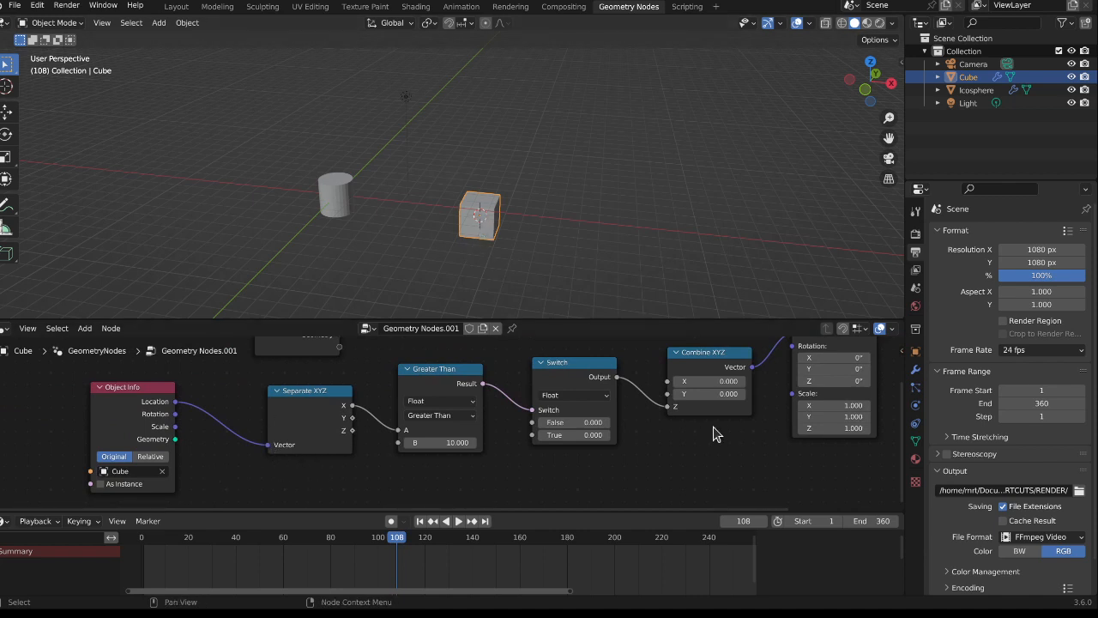
middle_click_drag(715, 437, 563, 482)
middle_click_drag(206, 470, 259, 455)
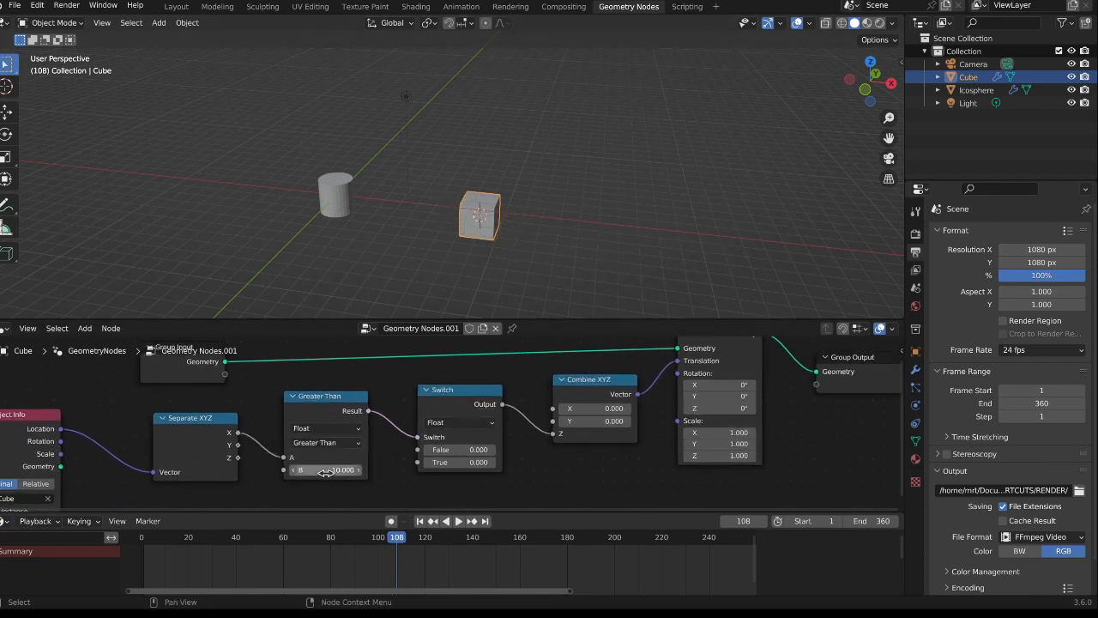
Shift the Switch node slightly and set its False value to 3 and its True value to -3
left_click_drag(435, 406, 446, 403)
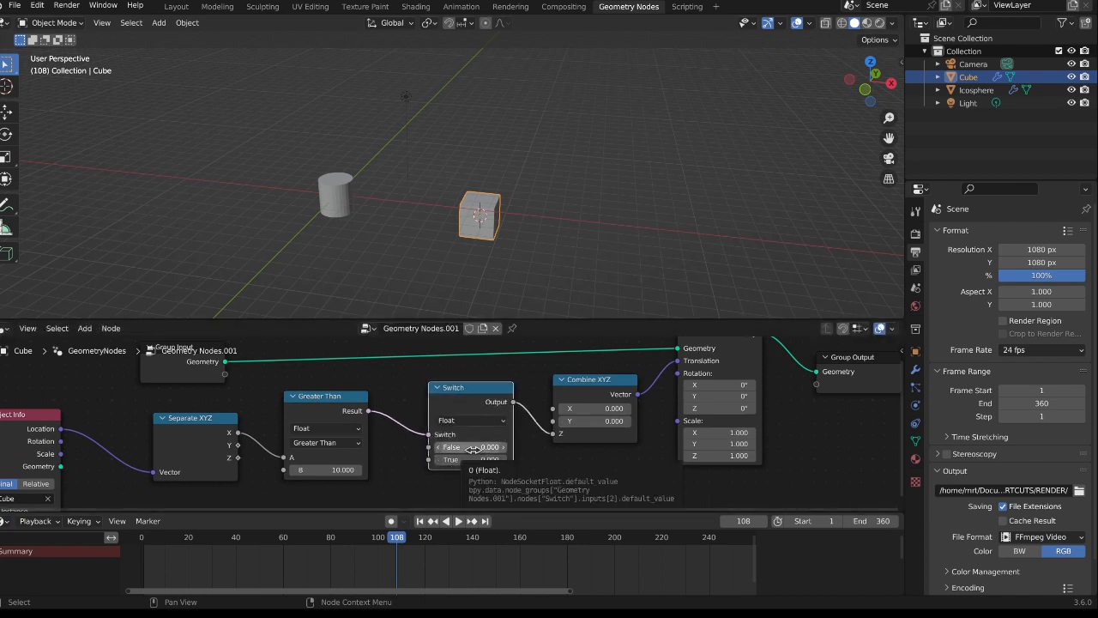
left_click(474, 447)
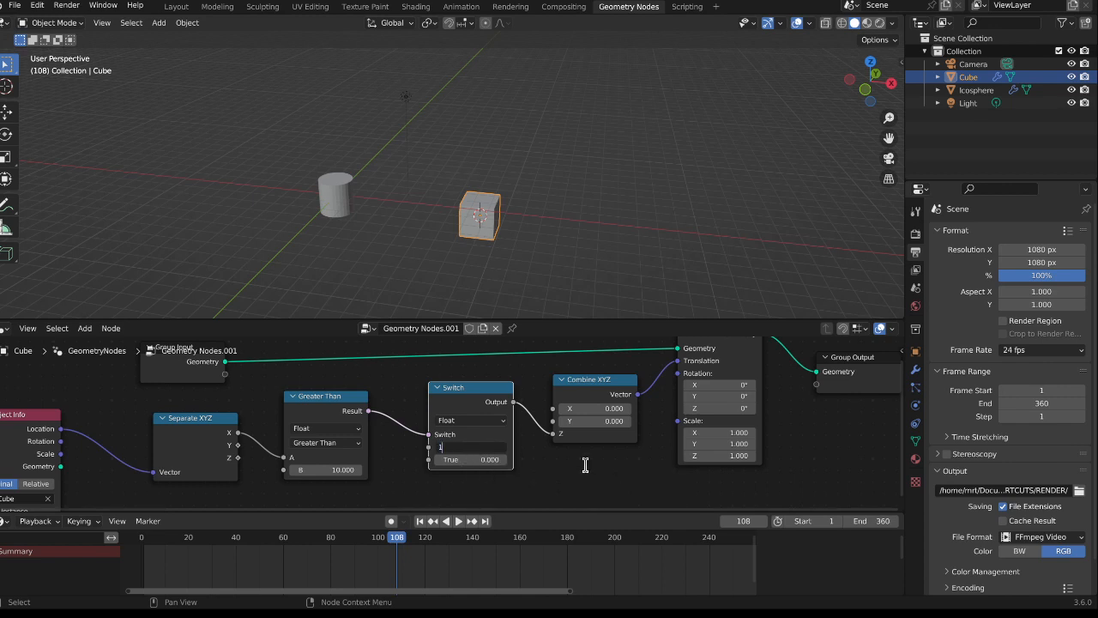
key("Return")
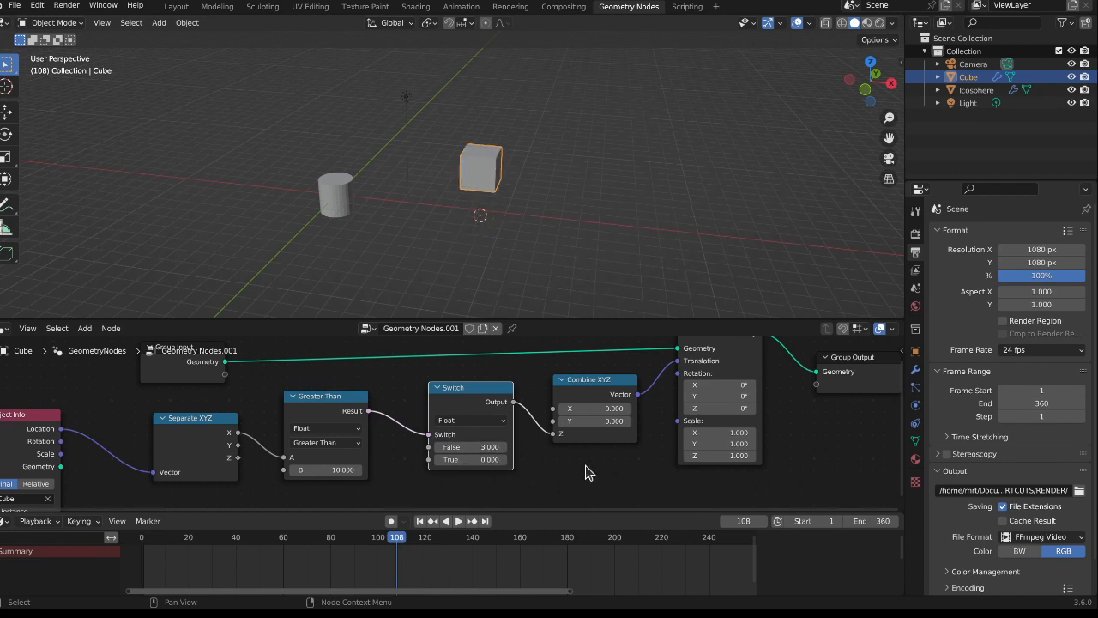
left_click(479, 460)
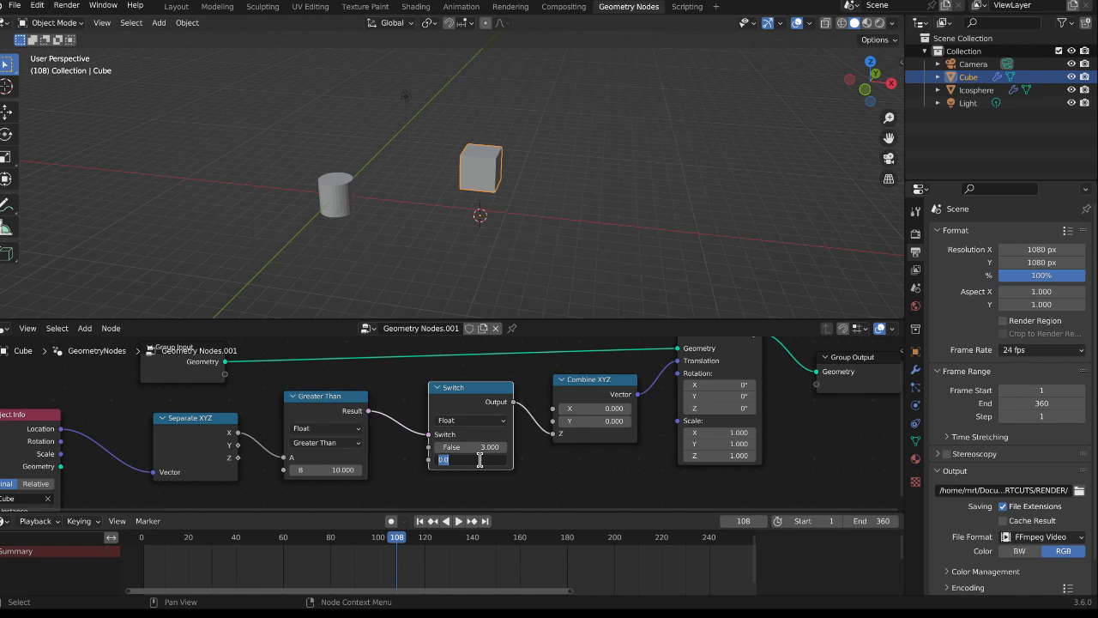
key("Return")
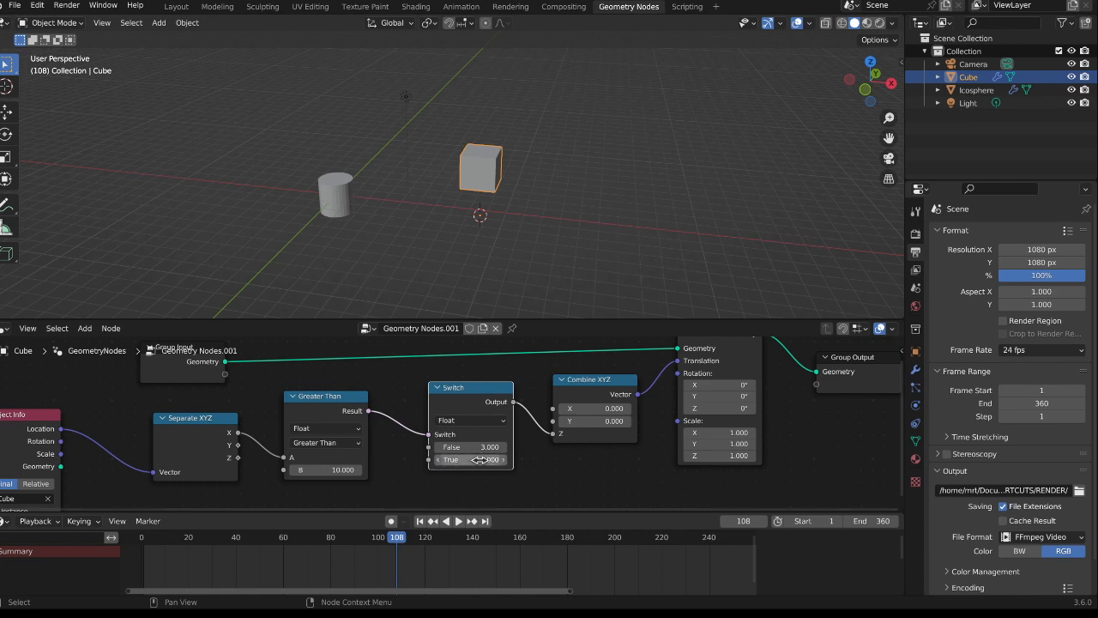
Try moving the Cube along the global X axis to test the switch
middle_click_drag(506, 257, 517, 205)
key("g")
key("x")
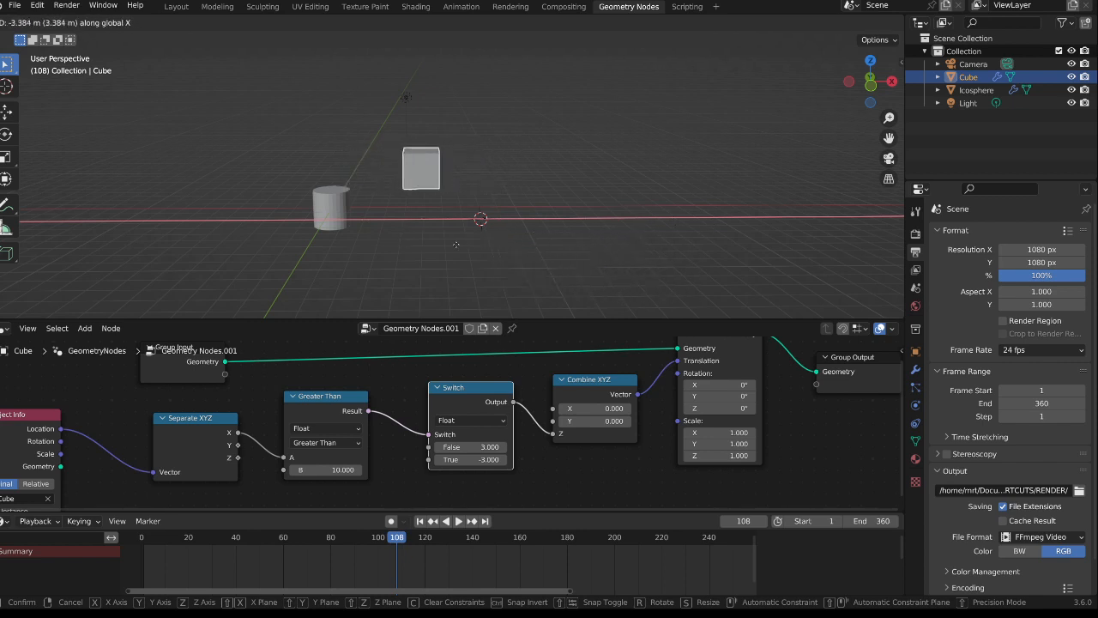
right_click(455, 245)
Lower the Switch node and shift Combine XYZ slightly away from it to make room
middle_click_drag(483, 436, 527, 401)
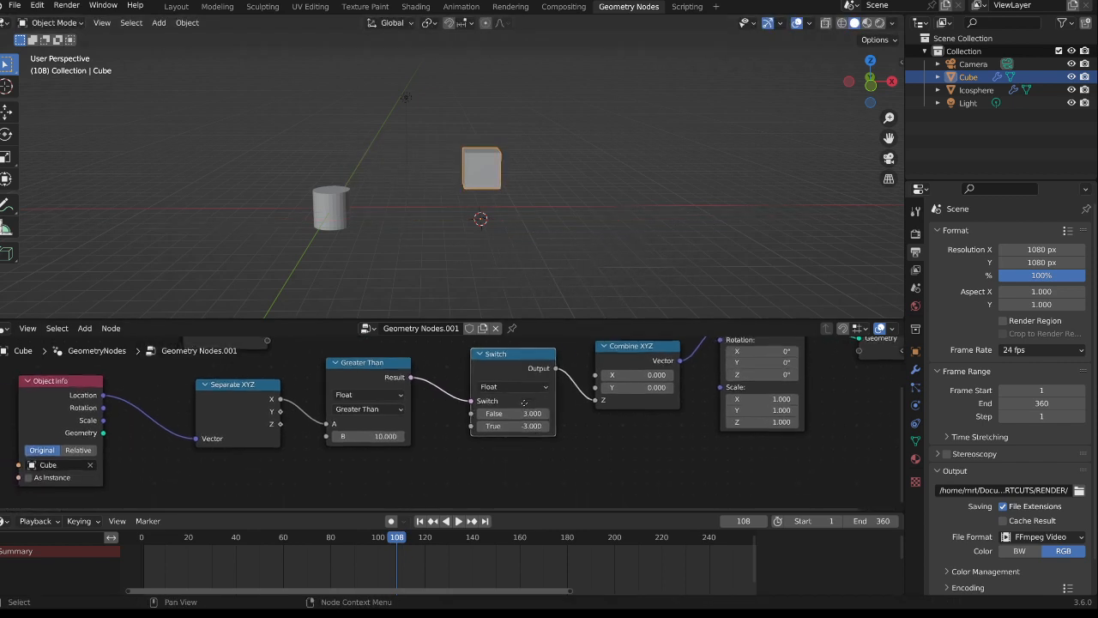
left_click_drag(520, 364, 526, 403)
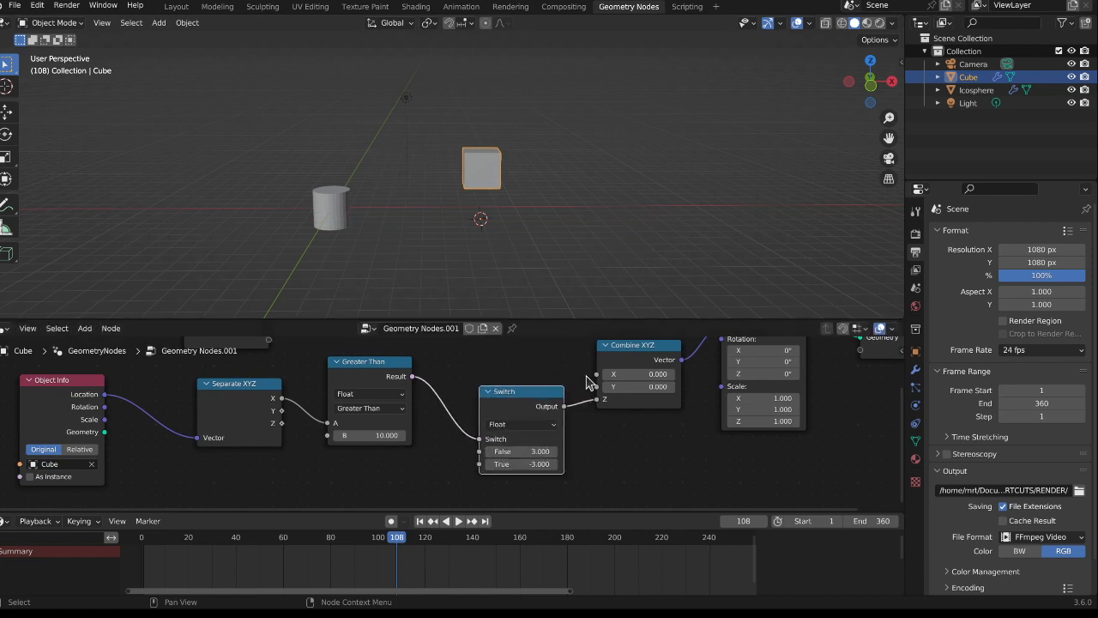
left_click_drag(634, 358, 650, 362)
middle_click_drag(517, 438, 564, 396)
left_click_drag(564, 403, 560, 402)
key("shift+a")
mouse_move(385, 452)
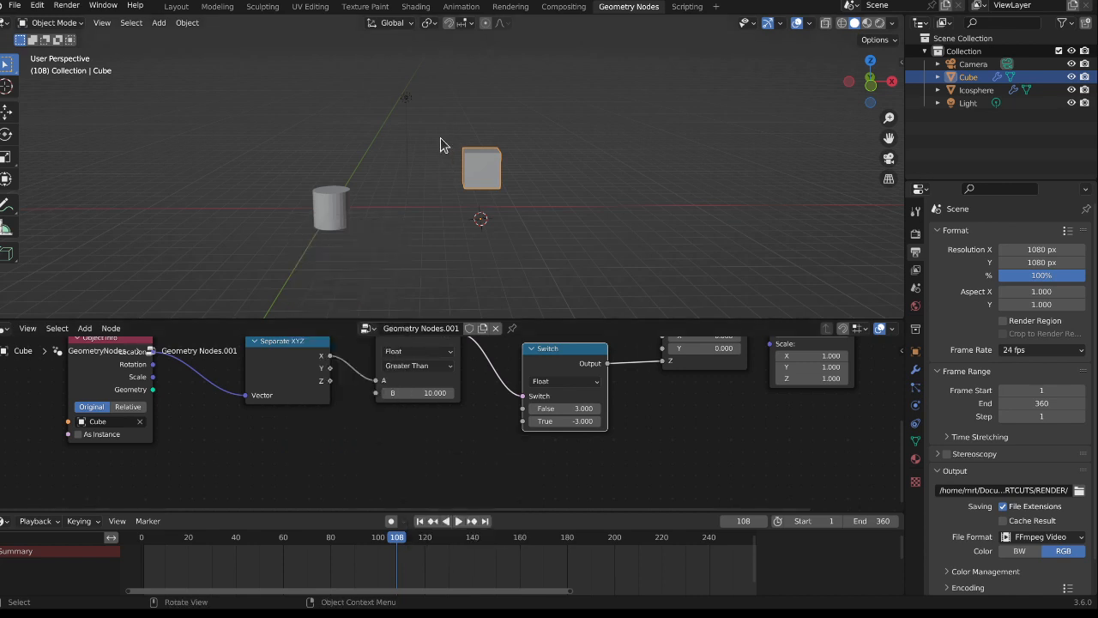
middle_click_drag(438, 143, 542, 194)
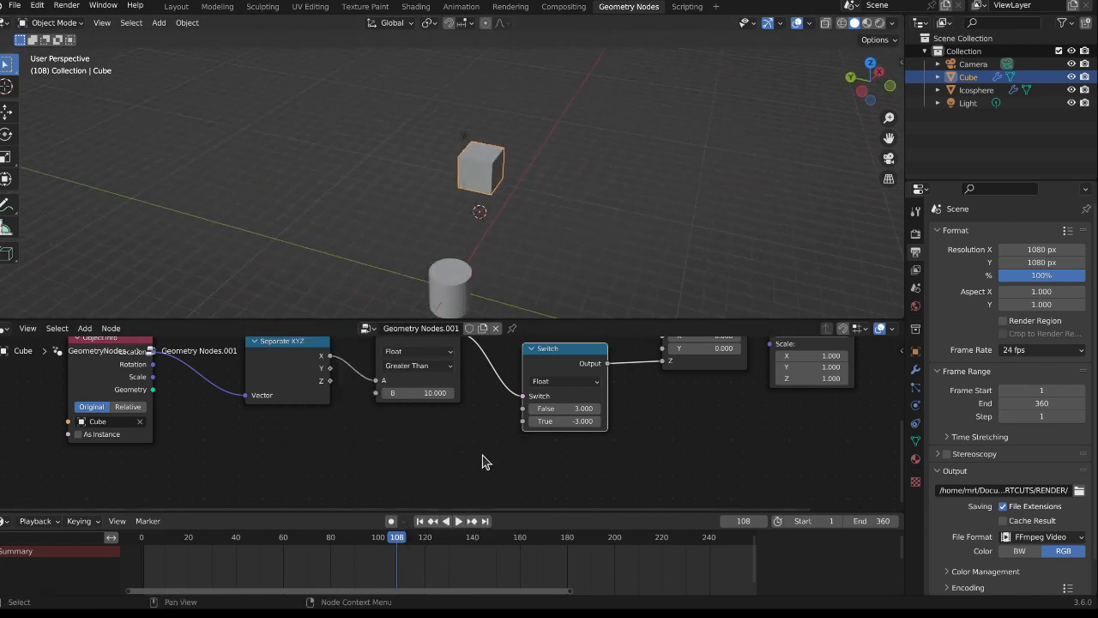
middle_click_drag(485, 456, 455, 477)
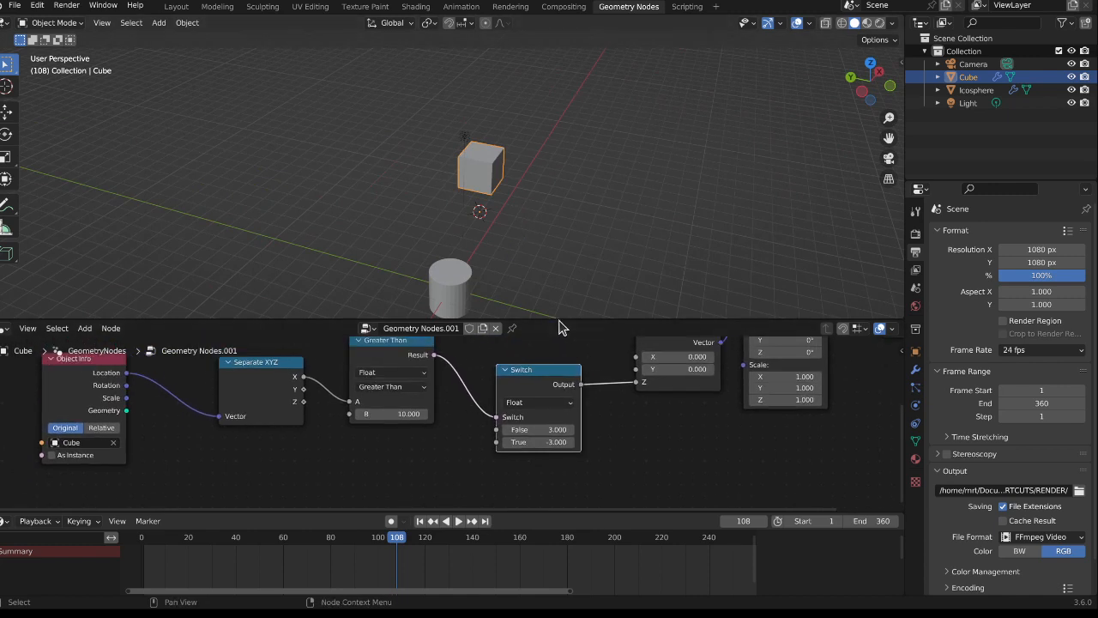
middle_click_drag(593, 221, 536, 201)
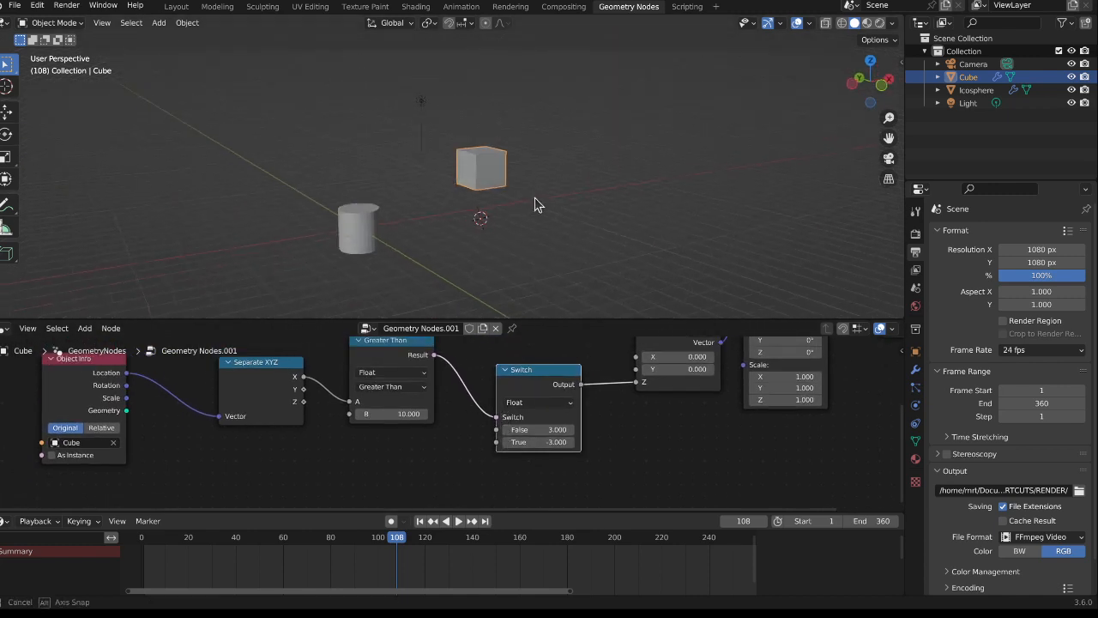
Add a Scene Time node, place it below Object Info, and save the file
key("shift+a")
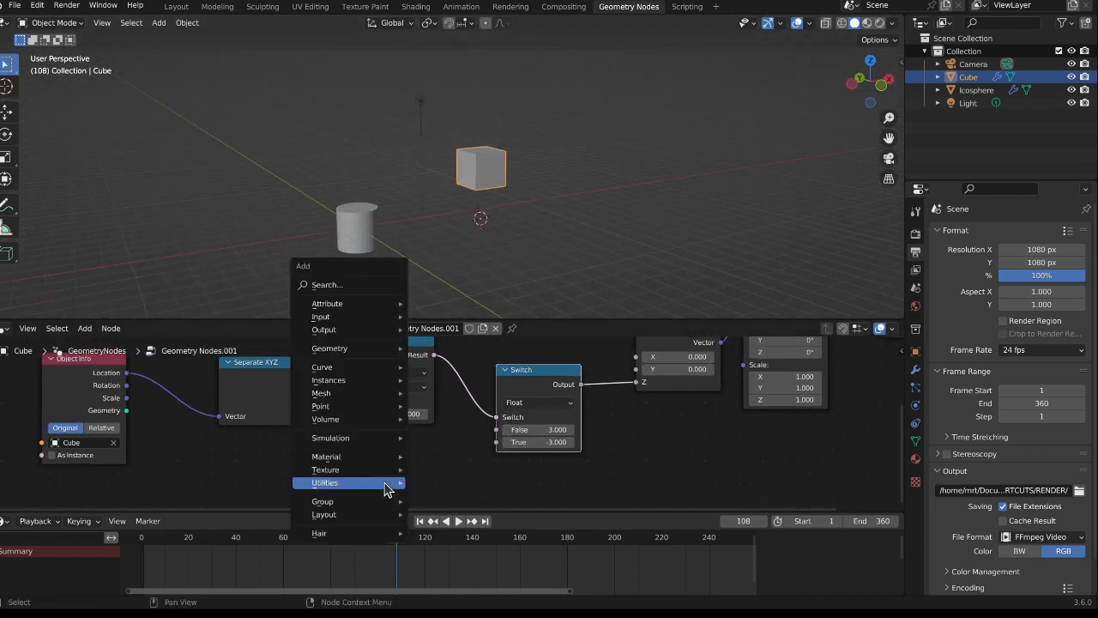
mouse_move(386, 484)
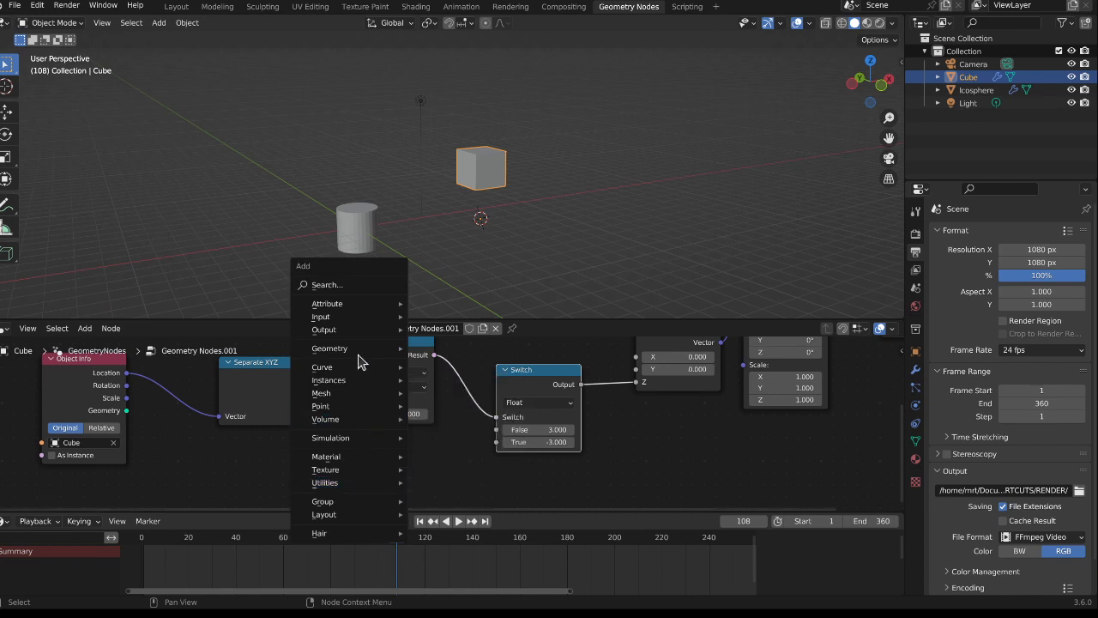
mouse_move(359, 330)
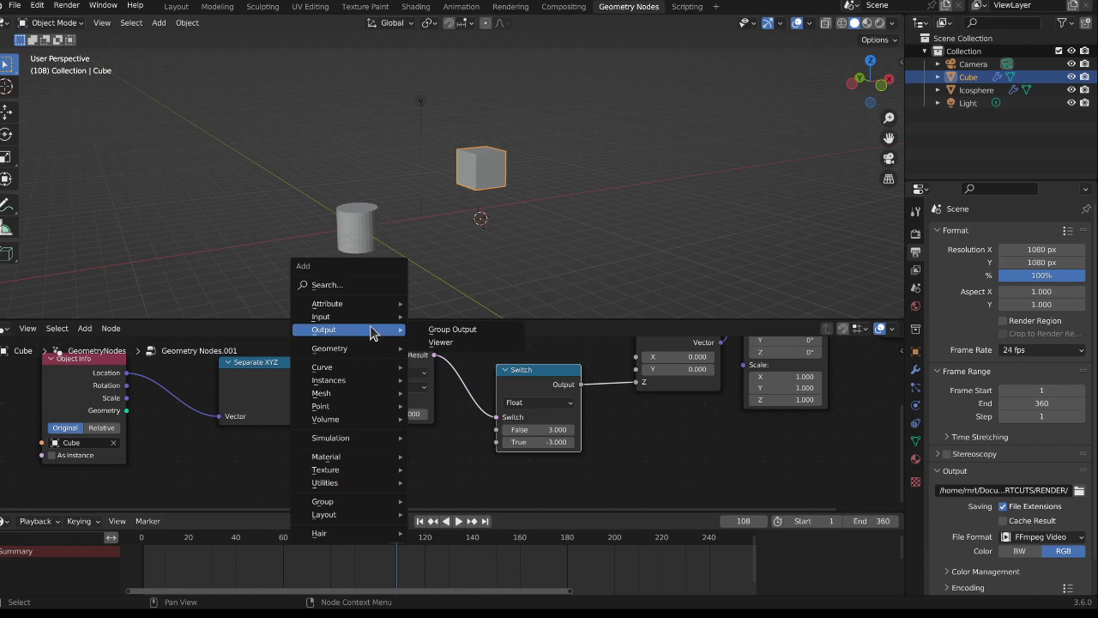
mouse_move(457, 342)
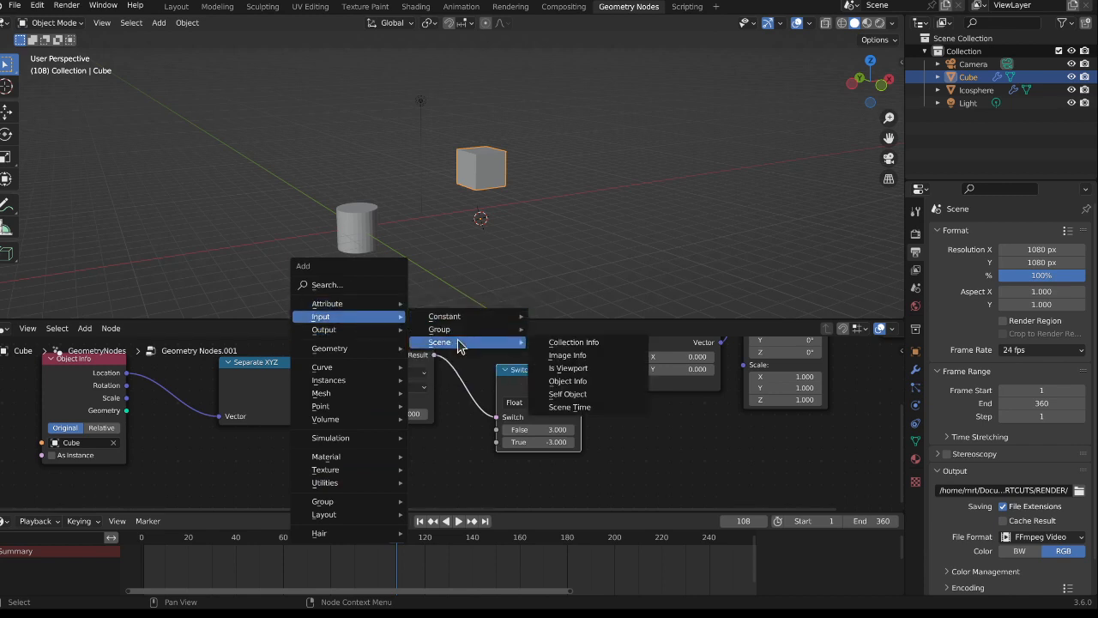
left_click(570, 407)
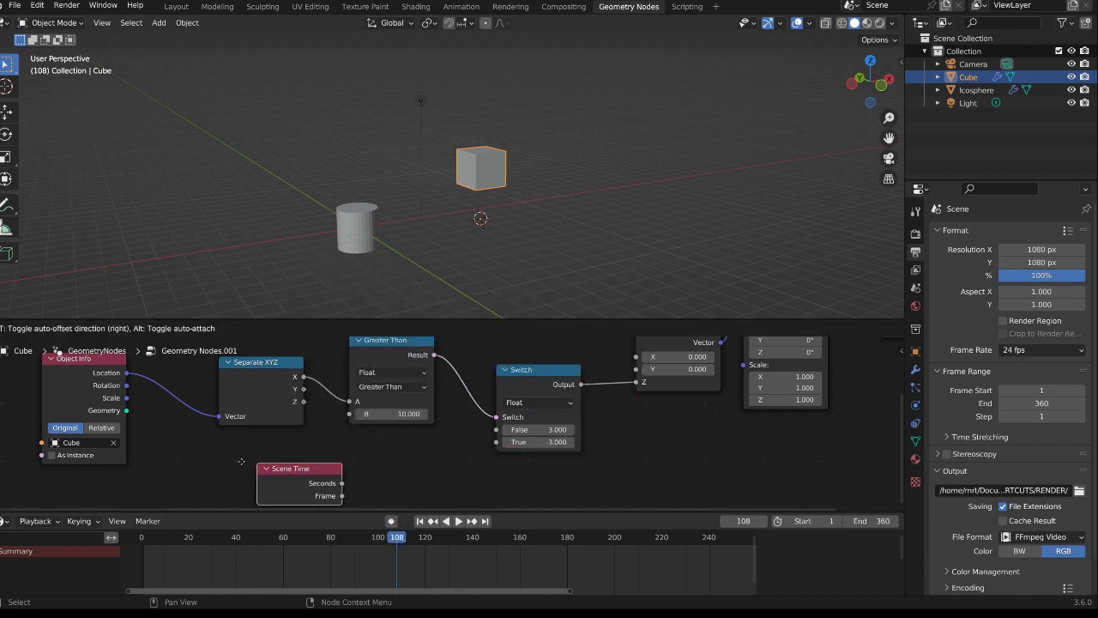
left_click(169, 468)
middle_click_drag(361, 447, 453, 390)
left_click_drag(314, 426, 243, 457)
left_click(413, 446)
key("ctrl+s")
Add a Math node beside Scene Time and set its operation to Multiply
key("shift+a")
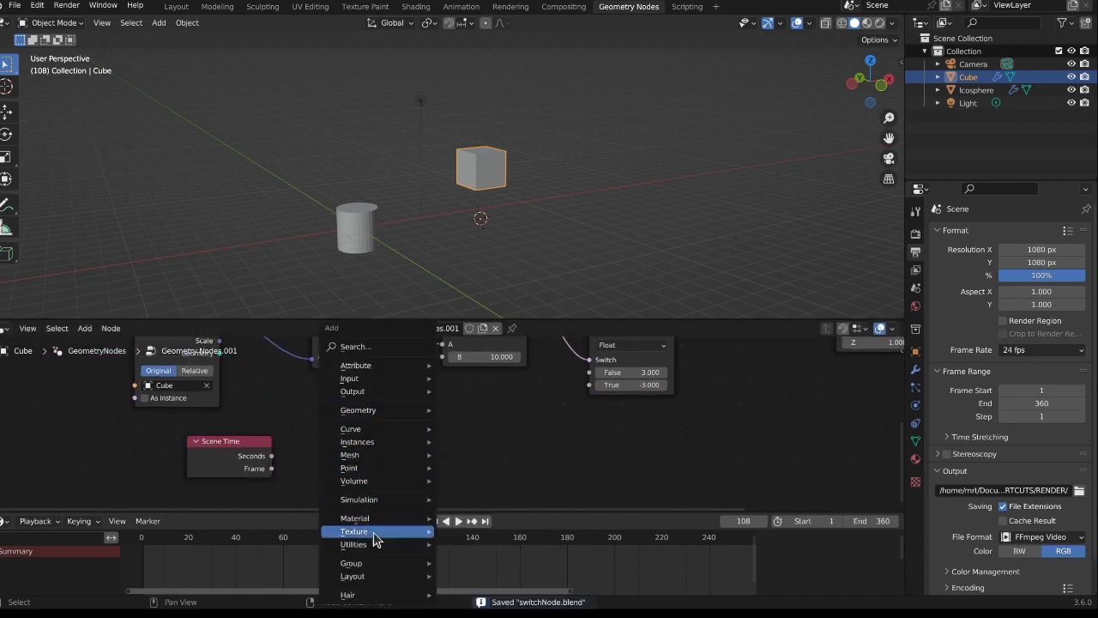
mouse_move(375, 545)
mouse_move(467, 499)
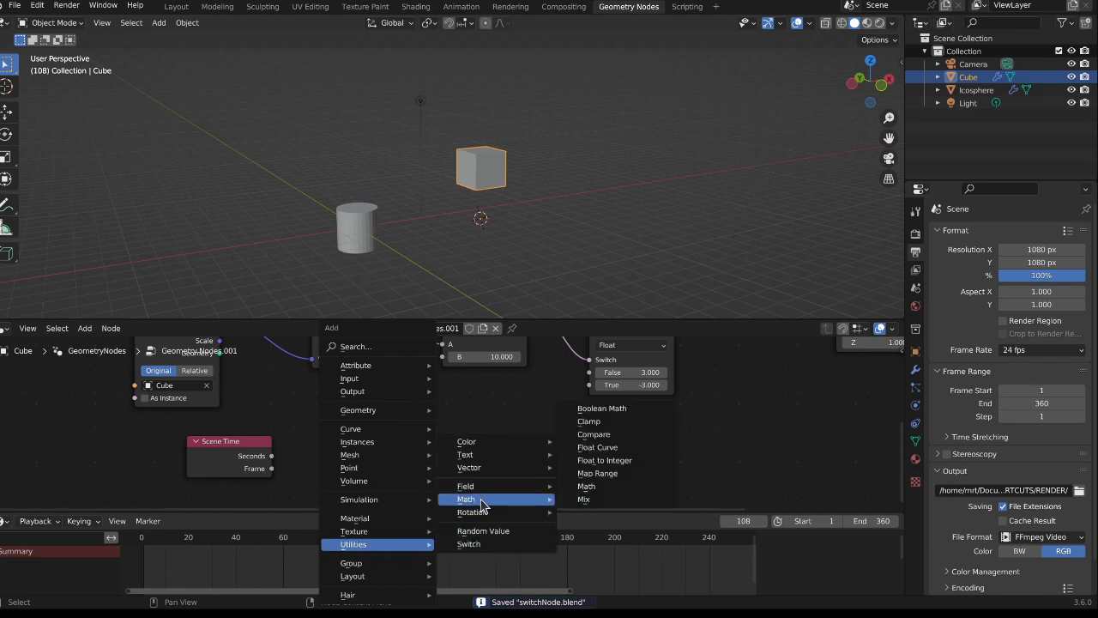
left_click(612, 487)
left_click(369, 463)
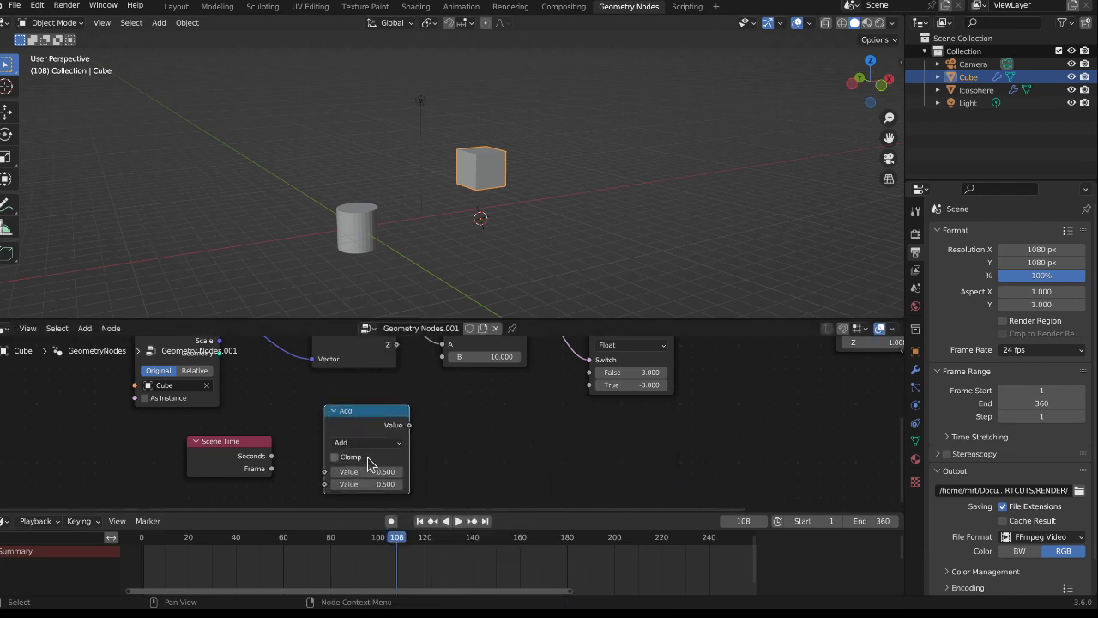
left_click(370, 443)
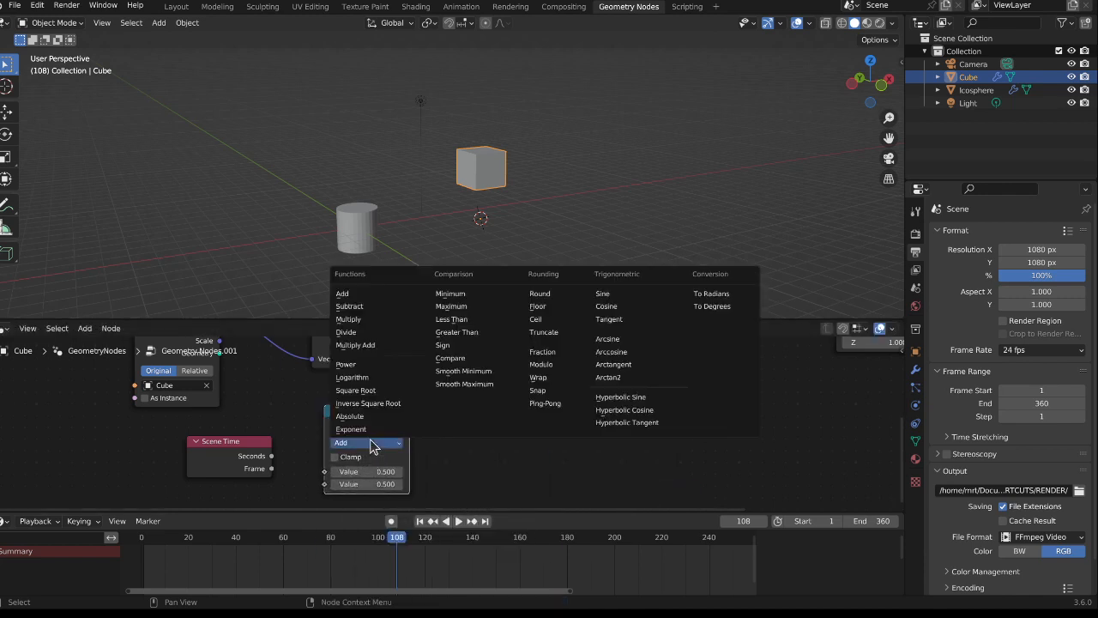
left_click(371, 319)
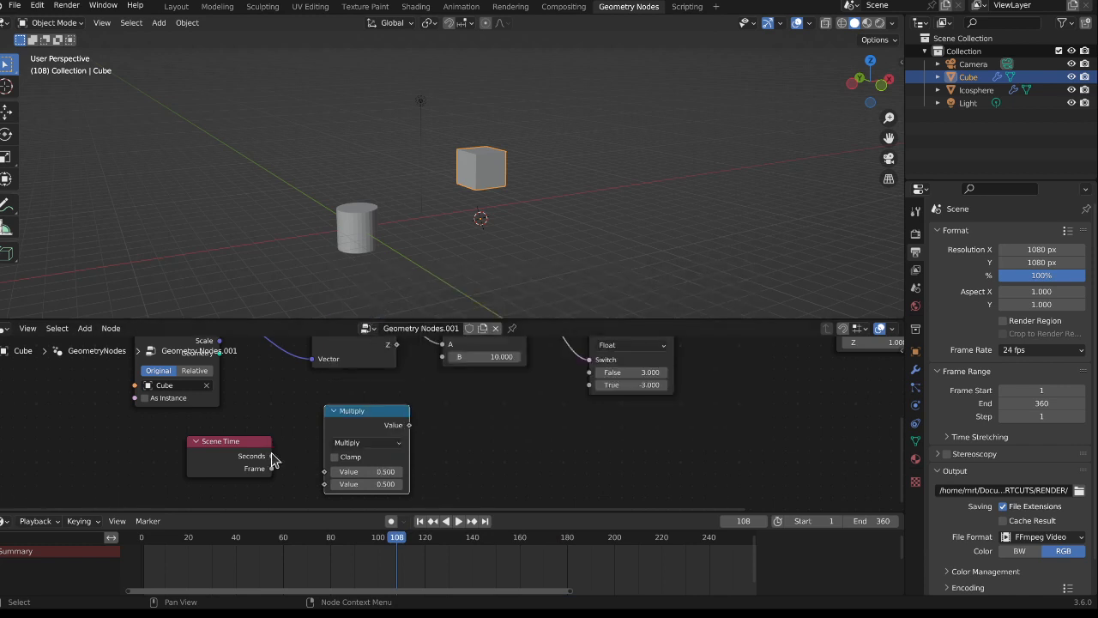
Move the Multiply node further from Scene Time, place a duplicate between them, and set the duplicate's operation to To Radians
left_click_drag(357, 432, 435, 429)
key("shift+d")
left_click(307, 430)
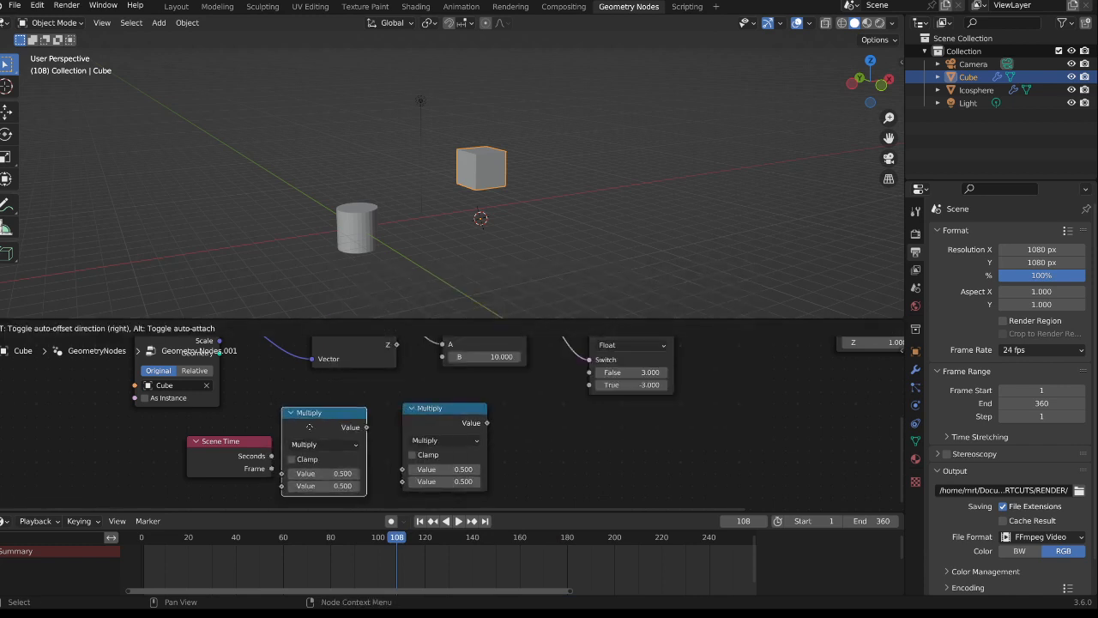
left_click(316, 443)
left_click(667, 295)
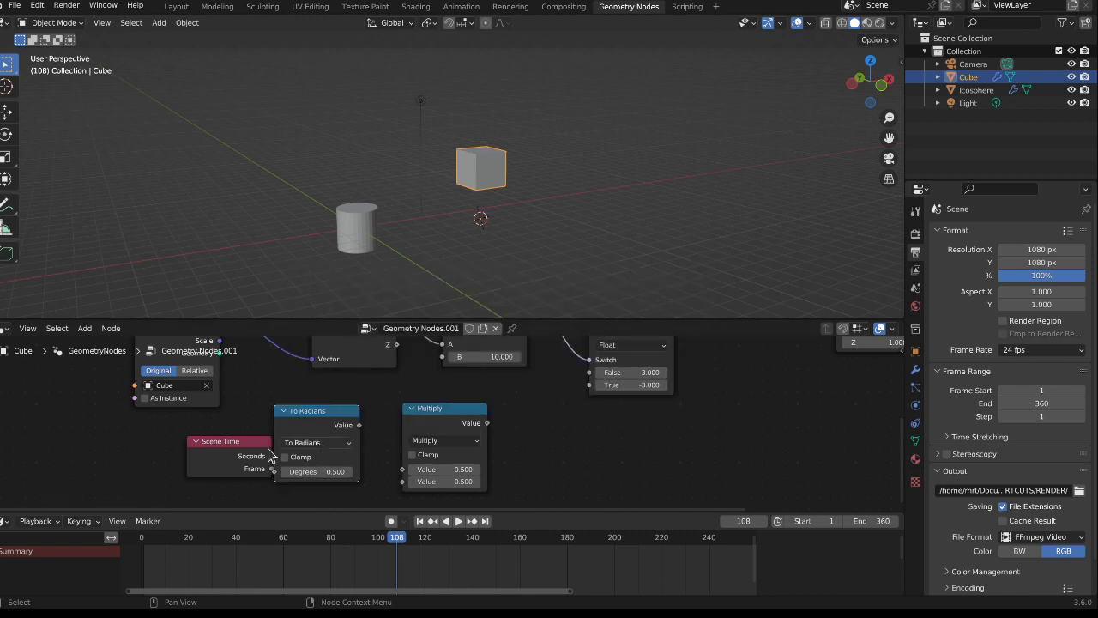
Connect Scene Time's Frame to To Radians and its Value to Multiply's first input, shifting both math nodes closer to Scene Time
left_click_drag(215, 473, 276, 472)
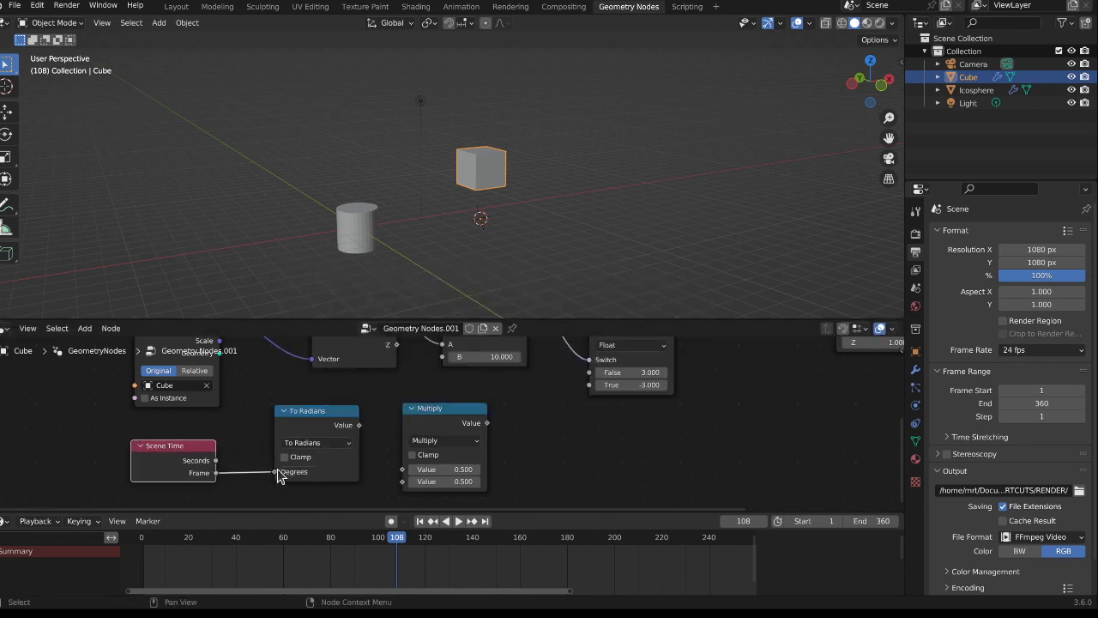
left_click_drag(317, 423, 287, 426)
left_click_drag(474, 433, 443, 428)
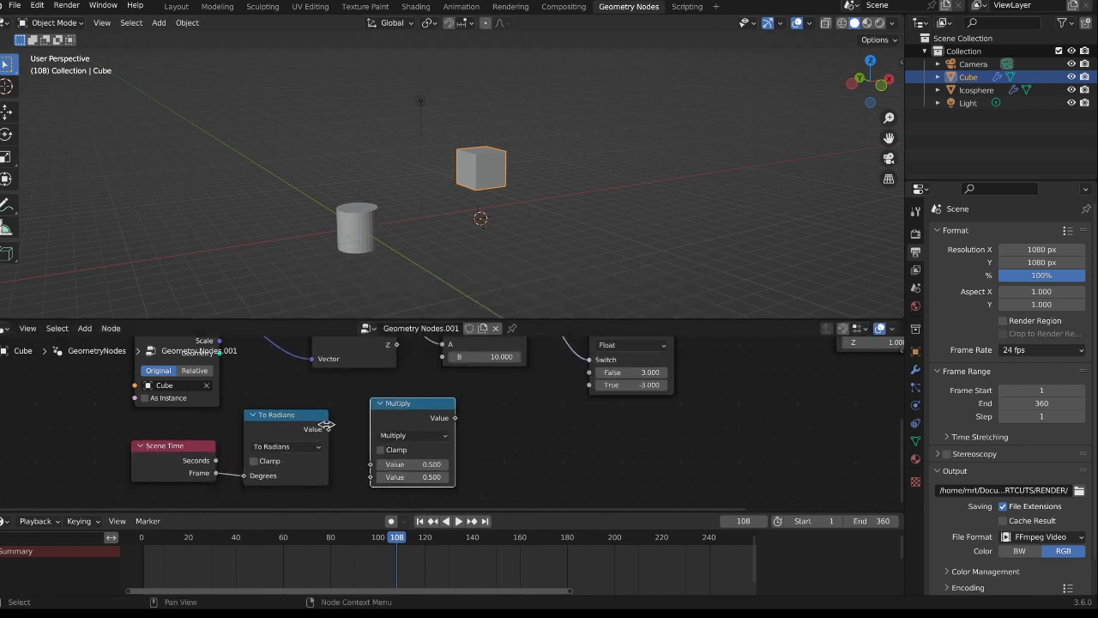
left_click_drag(329, 429, 378, 473)
middle_click_drag(495, 466, 370, 478)
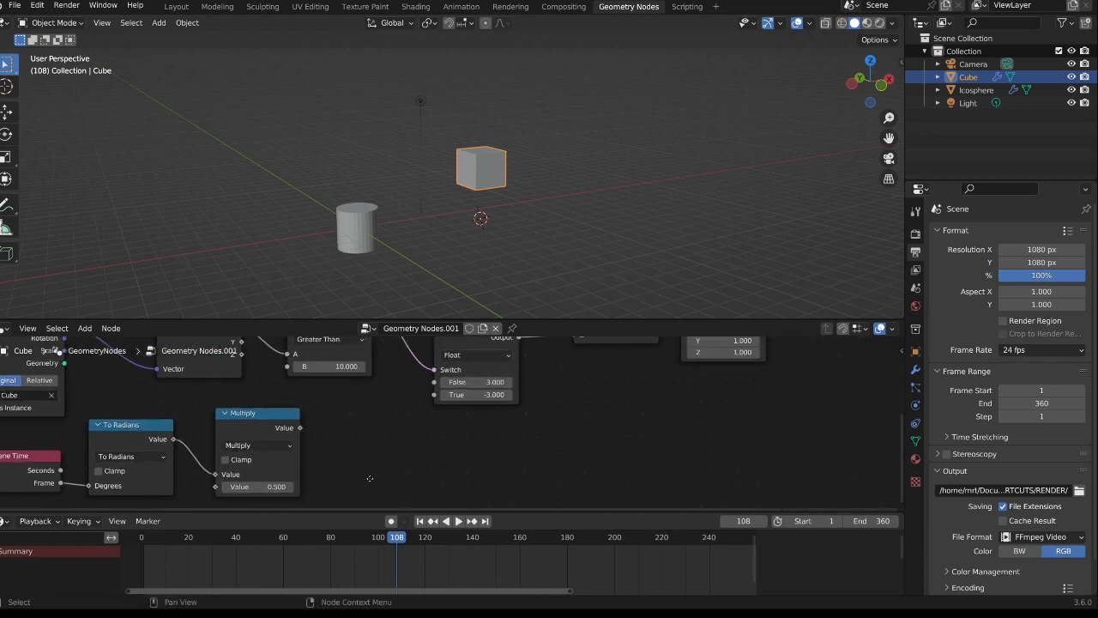
Duplicate the Multiply node beside it, set the duplicate's operation to Sine, and connect Multiply's Value to its input
middle_click_drag(277, 433, 334, 454)
left_click_drag(321, 449, 309, 449)
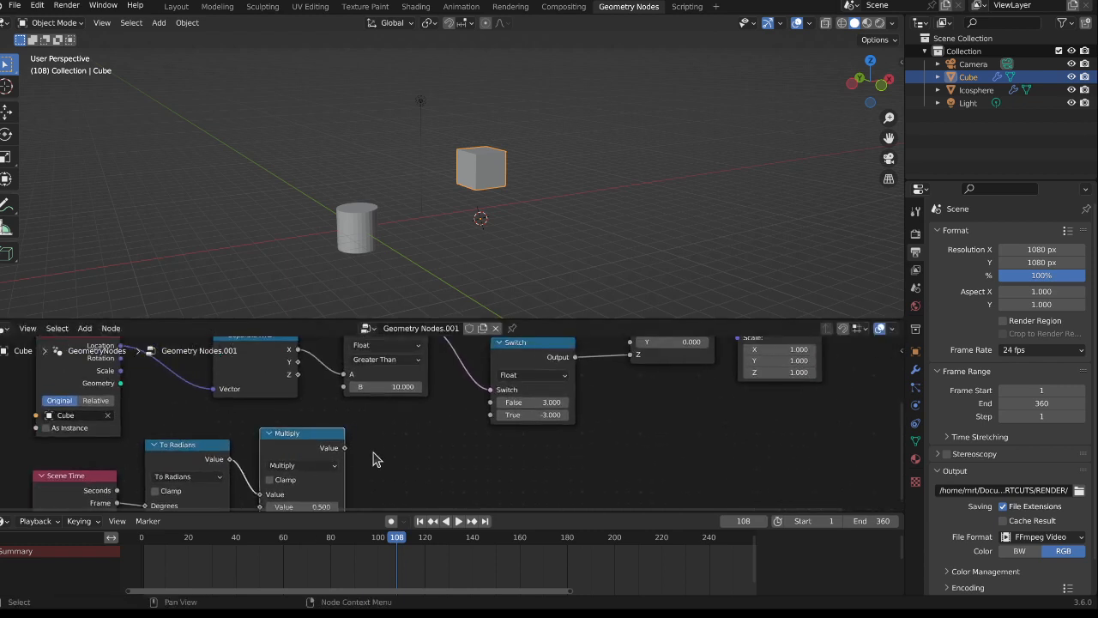
middle_click_drag(374, 456, 362, 432)
key("shift+d")
left_click(475, 439)
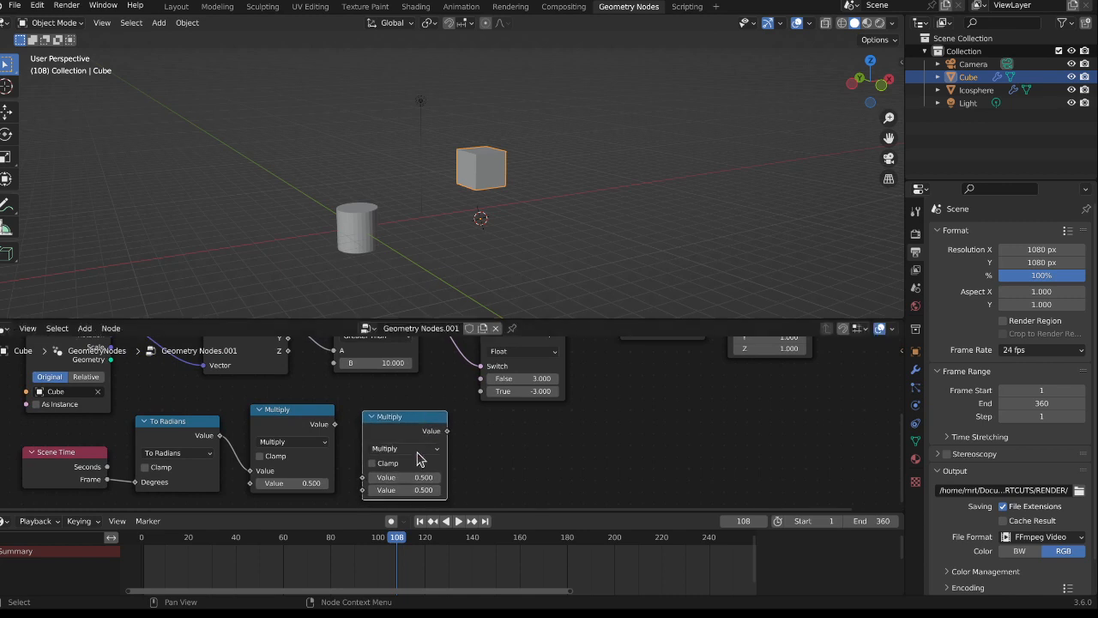
left_click(417, 449)
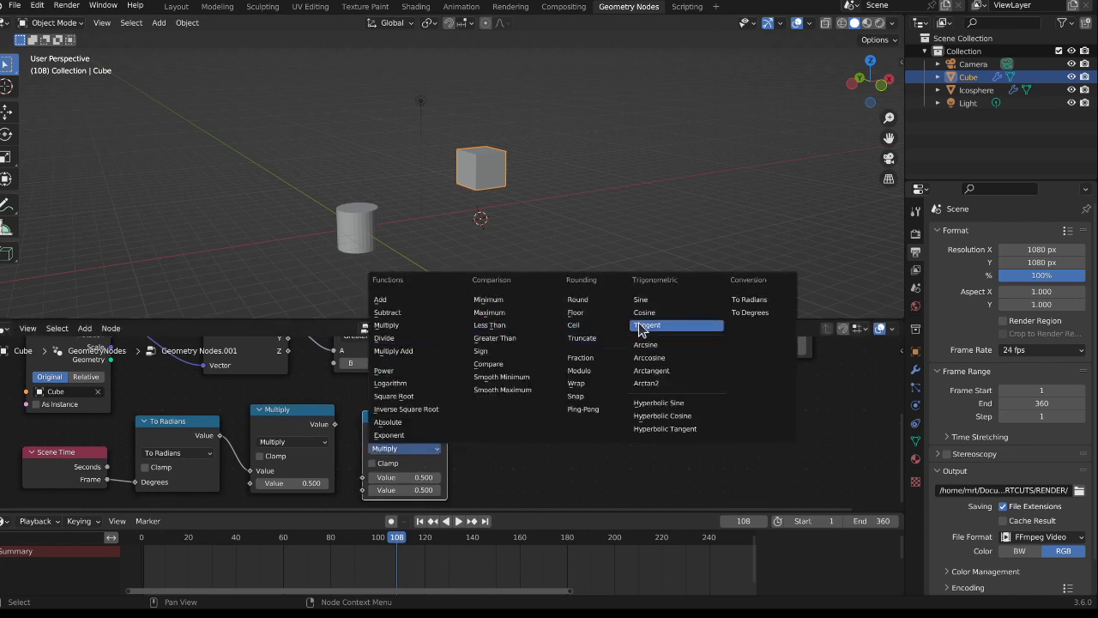
left_click(652, 302)
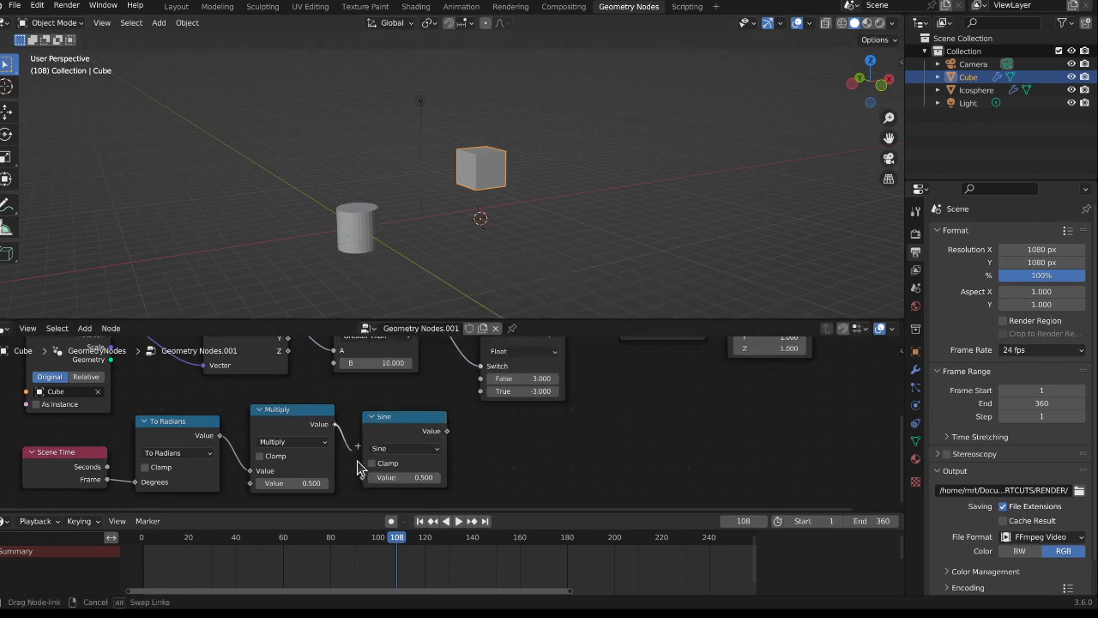
middle_click_drag(520, 434, 464, 459)
scroll(464, 459, "down", 2)
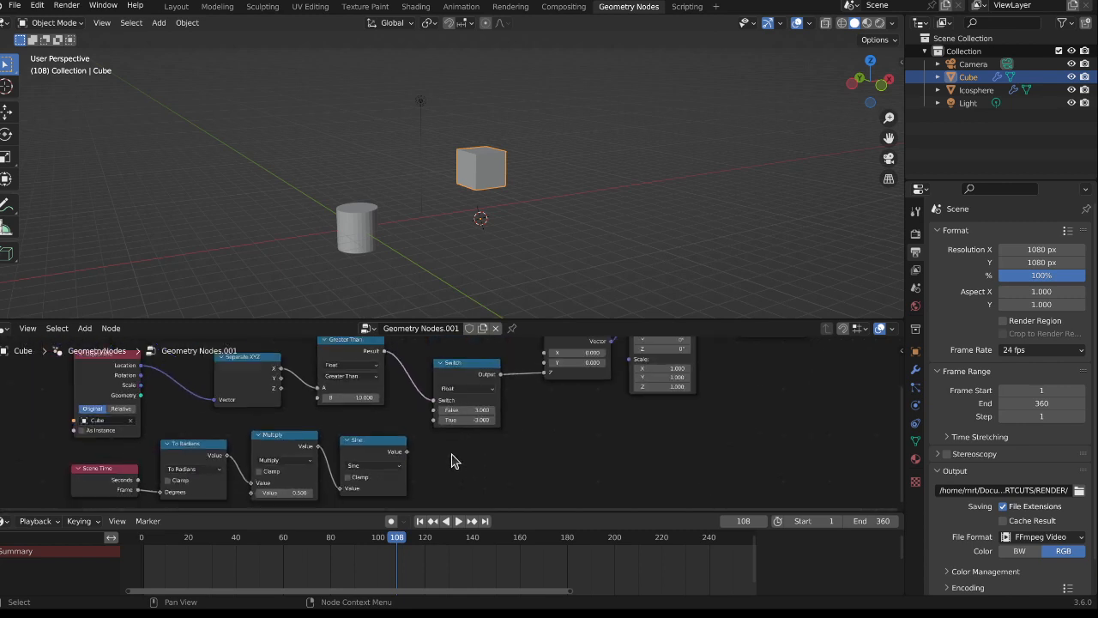
Place a duplicate of the Multiply node after Sine and connect Sine's Value to its first input, shifting Switch slightly away
left_click_drag(478, 374, 496, 375)
middle_click_drag(399, 470, 477, 464)
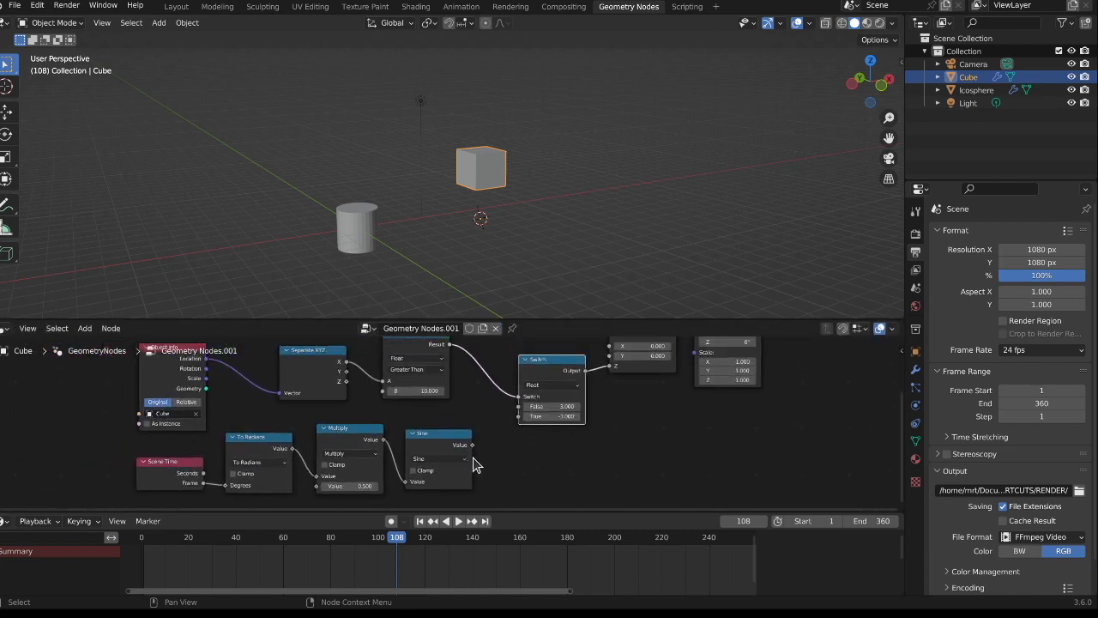
key("shift")
left_click(368, 436)
key("shift+d")
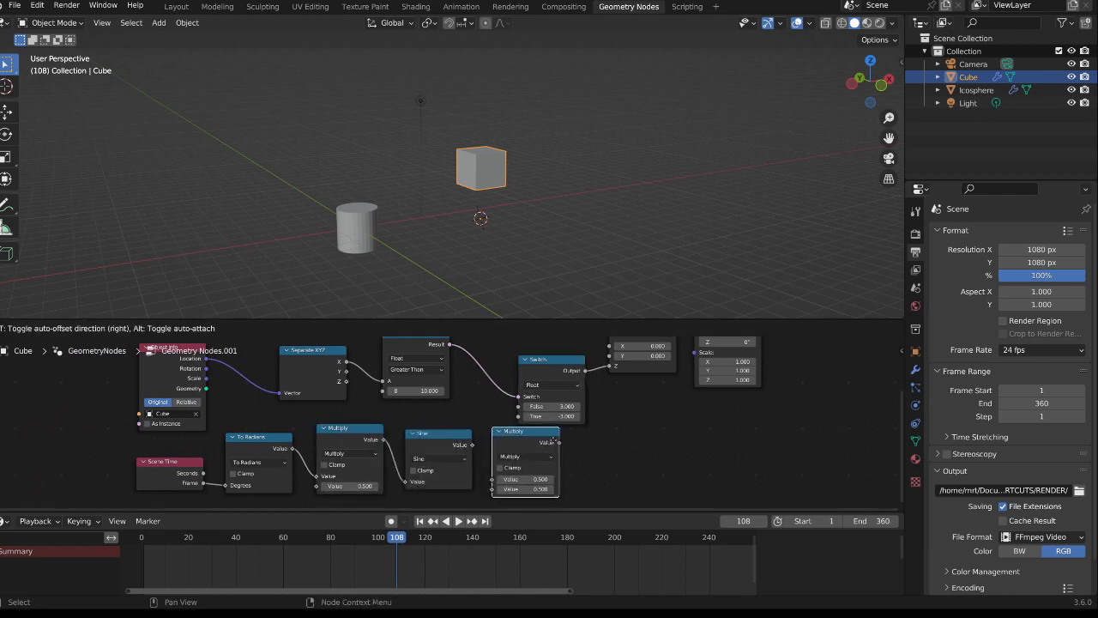
left_click(562, 445)
scroll(534, 463, "up", 4)
middle_click_drag(536, 473, 533, 446)
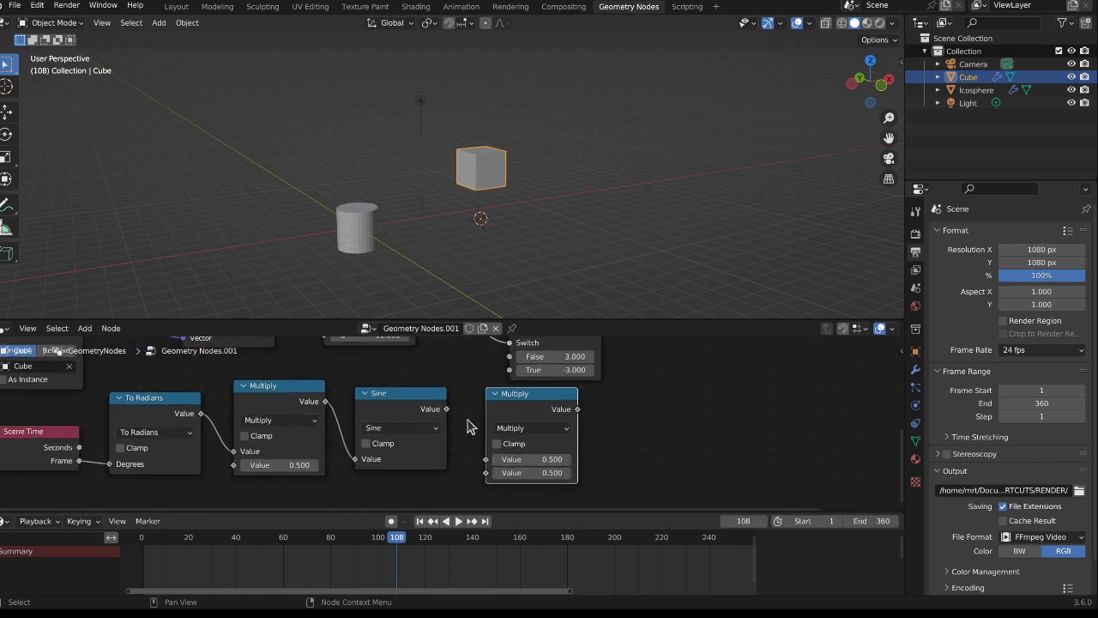
left_click_drag(446, 409, 490, 460)
Move Switch, Combine XYZ, the transform node and Group Output together farther from the math nodes to make room
middle_click_drag(649, 354, 606, 436)
scroll(616, 425, "down", 10)
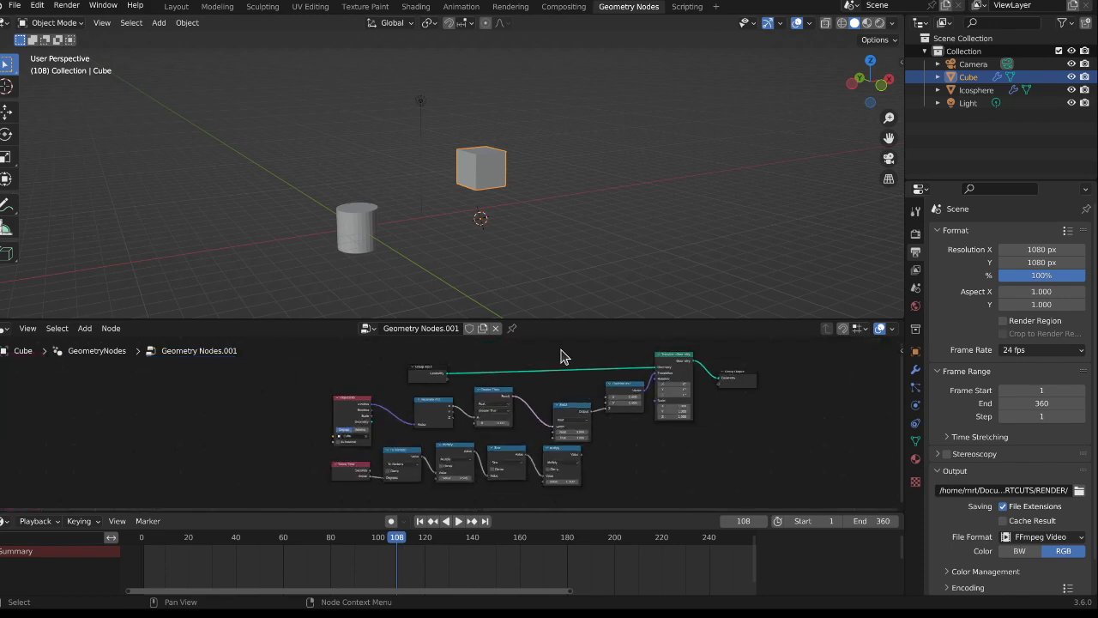
left_click_drag(562, 357, 777, 443)
left_click_drag(672, 398, 768, 395)
scroll(669, 413, "up", 5)
middle_click_drag(614, 441, 598, 414)
scroll(558, 438, "up", 4)
Raise the Multiply node after Sine, place a duplicate below it, and connect Sine's Value to the duplicate's first input
left_click_drag(484, 445, 484, 391)
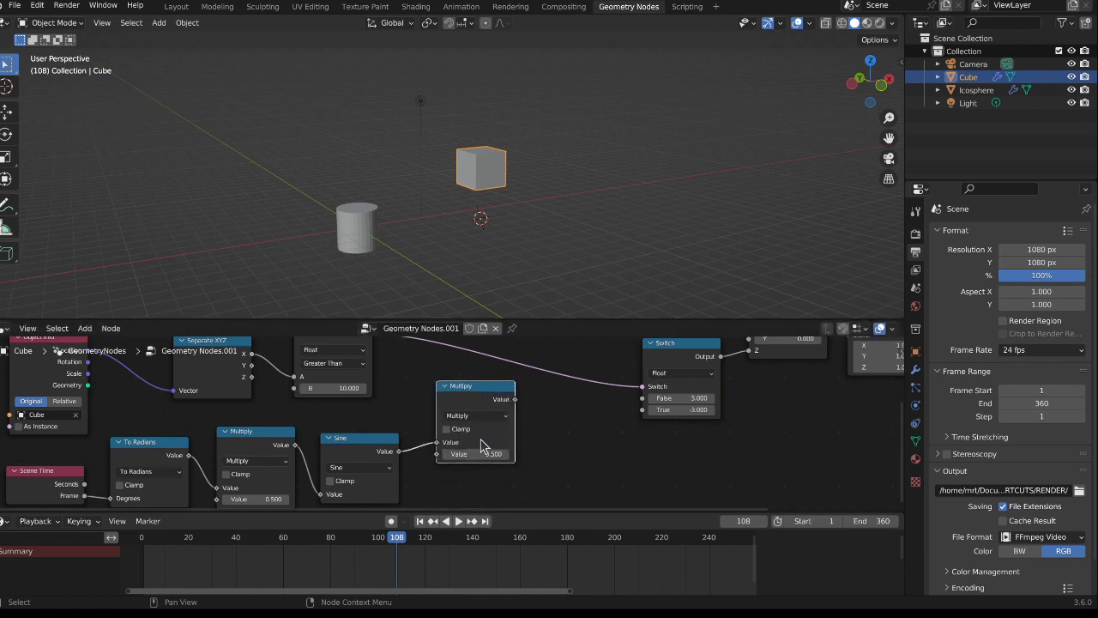
scroll(476, 397, "down", 2)
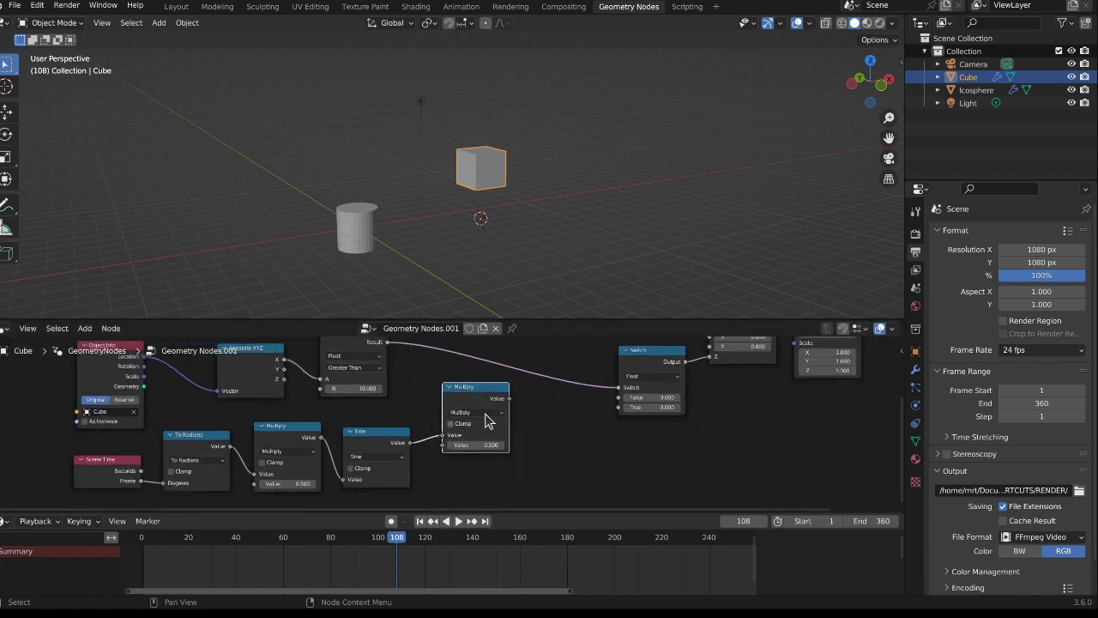
middle_click_drag(486, 416, 482, 386)
key("shift+d")
left_click(467, 479)
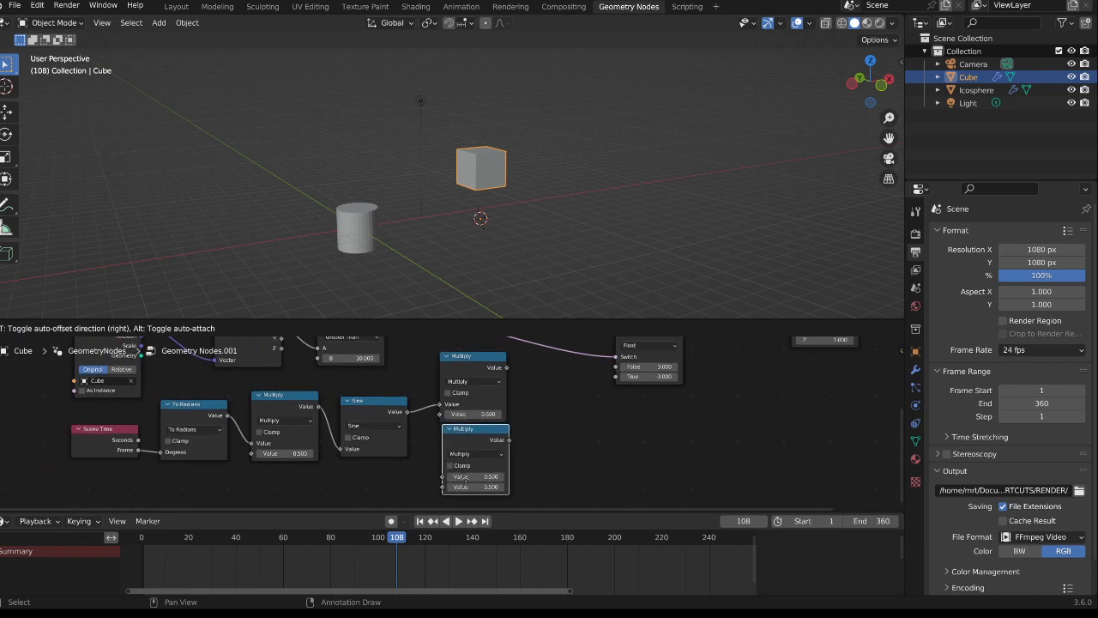
left_click_drag(407, 412, 447, 481)
Set the upper Multiply value to 5 and connect the upper and lower Multiply outputs to Switch's False and True inputs
left_click(490, 414)
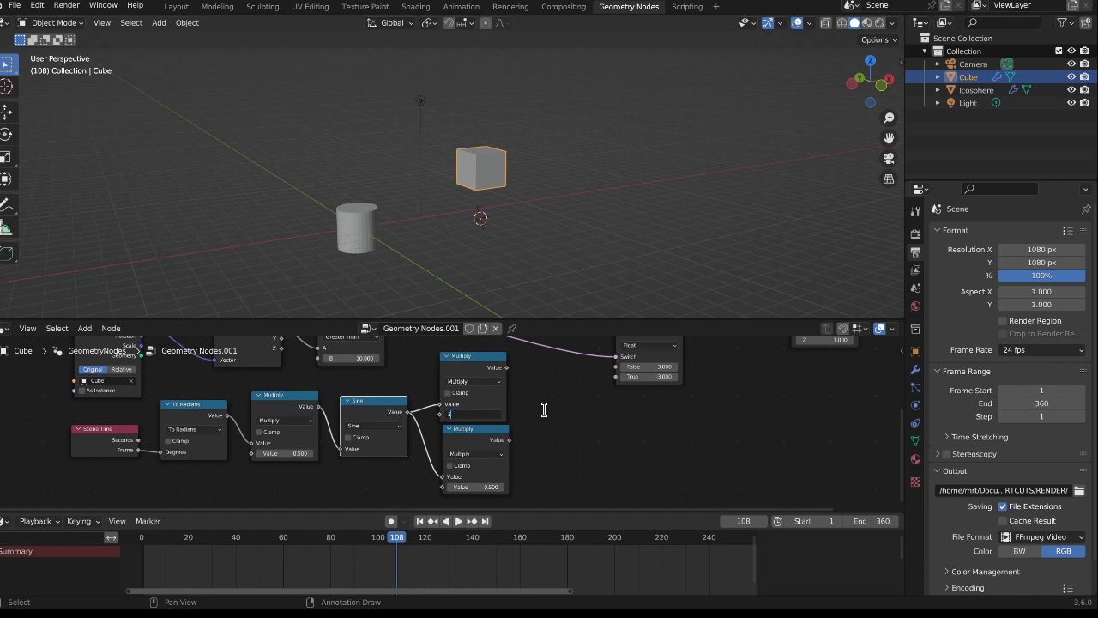
key("Return")
middle_click_drag(544, 404, 503, 427)
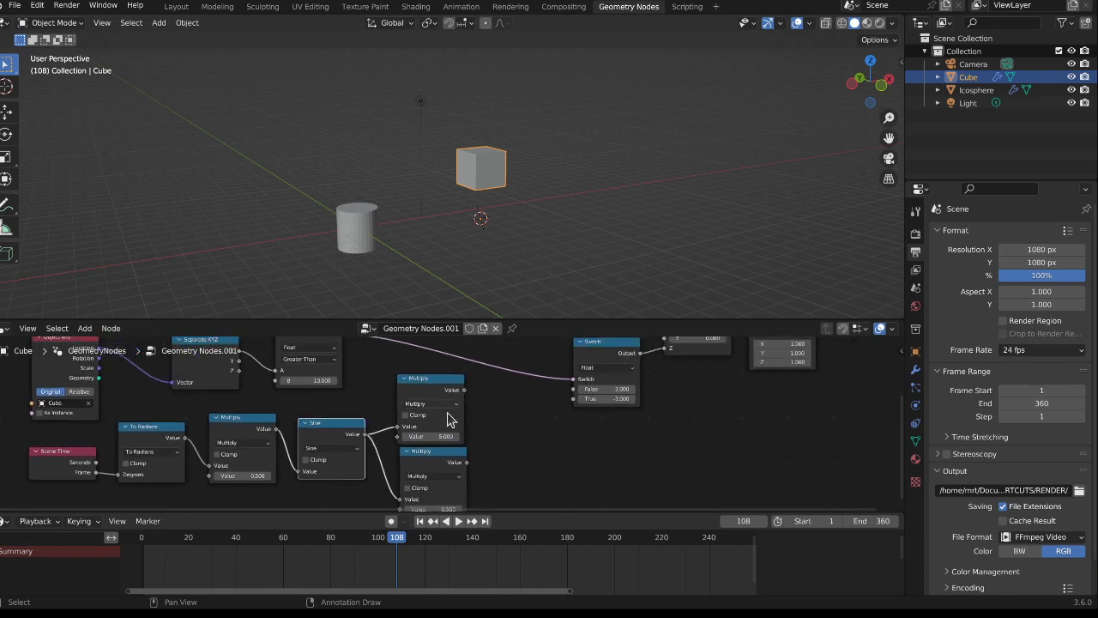
scroll(451, 418, "up", 2)
left_click_drag(469, 378, 623, 381)
left_click_drag(472, 470, 624, 390)
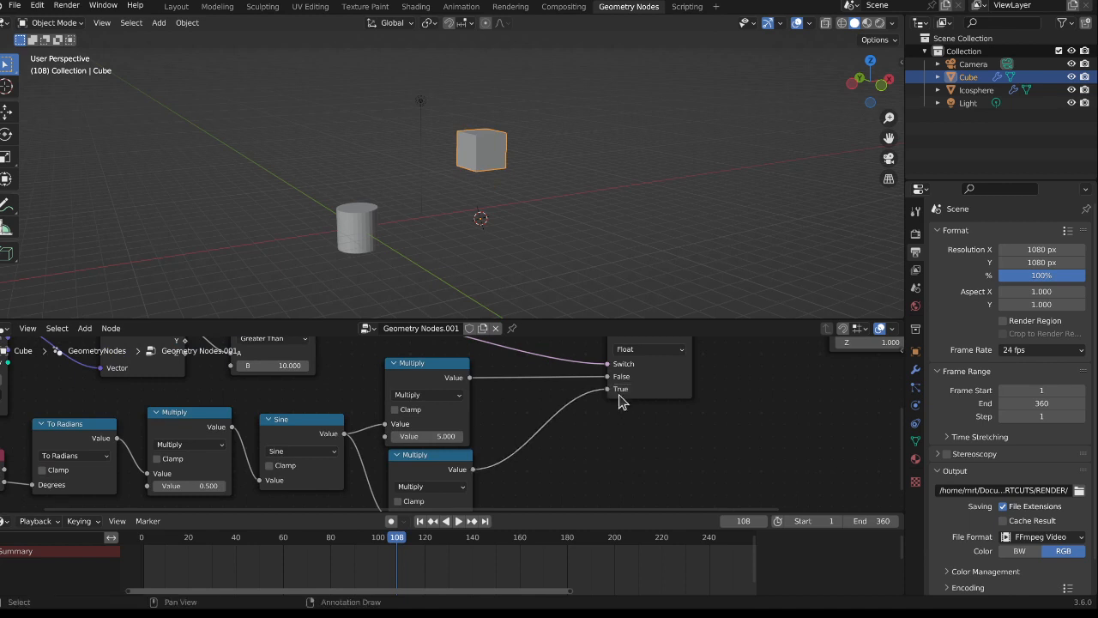
Return the timeline to frame 0 and play the animation to check the cube's vertical motion
middle_click_drag(404, 456, 570, 459)
left_click_drag(386, 547, 124, 551)
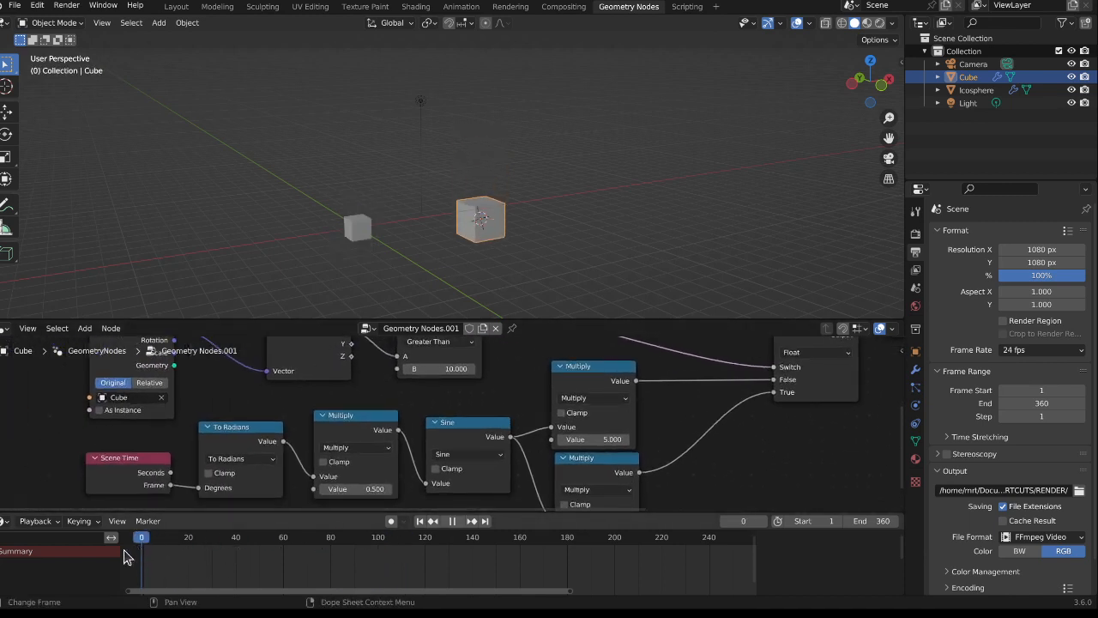
left_click_drag(751, 556, 140, 558)
middle_click_drag(565, 296, 500, 215)
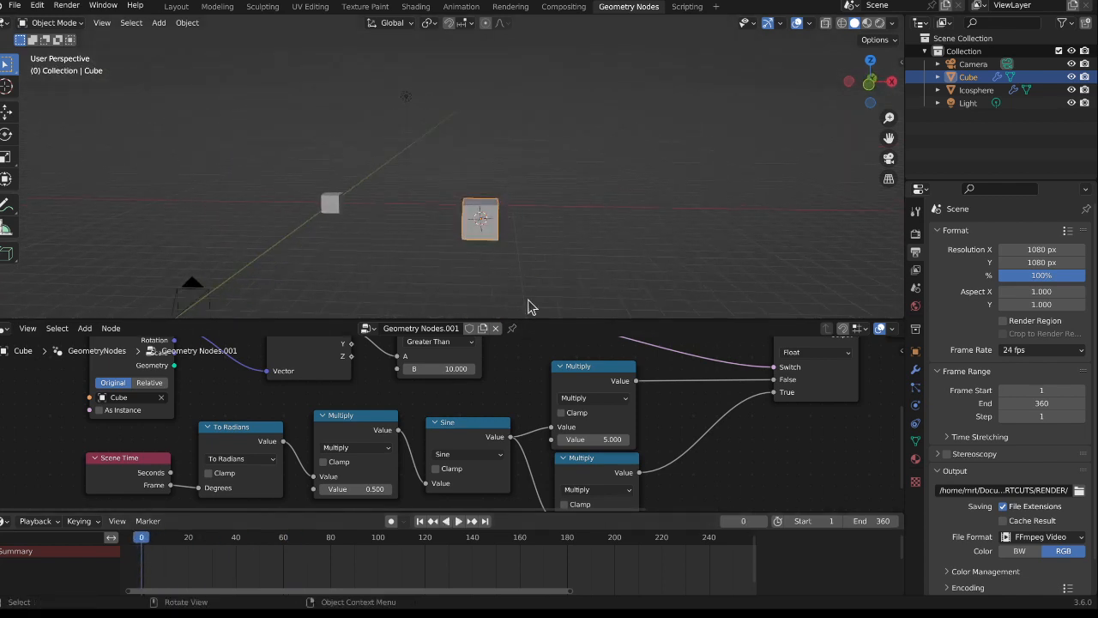
middle_click_drag(439, 386, 485, 426)
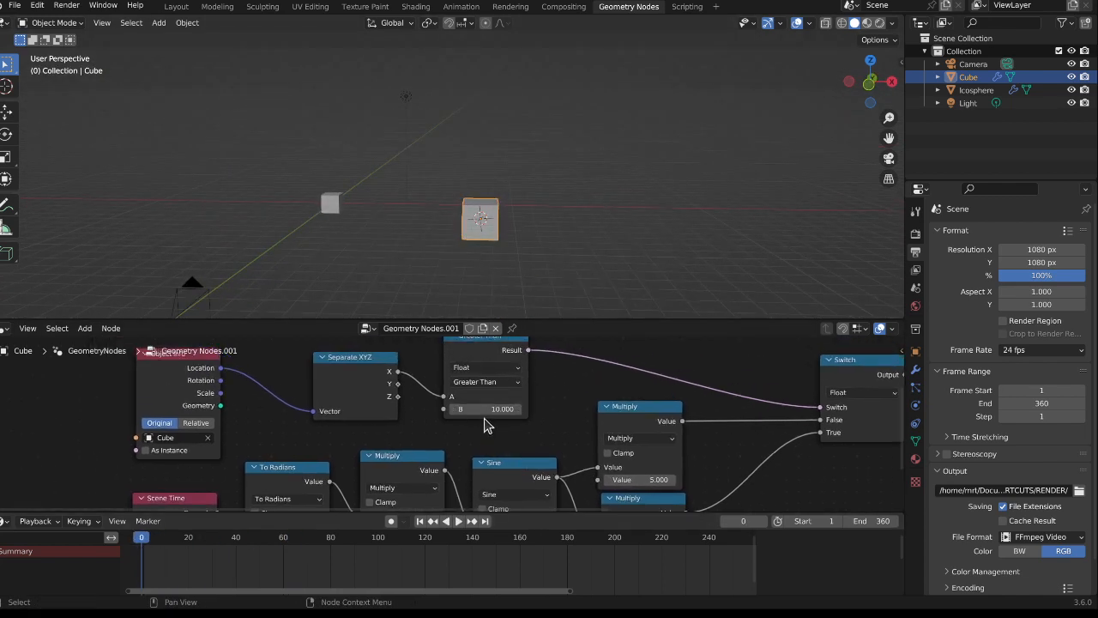
mouse_move(529, 351)
key("space")
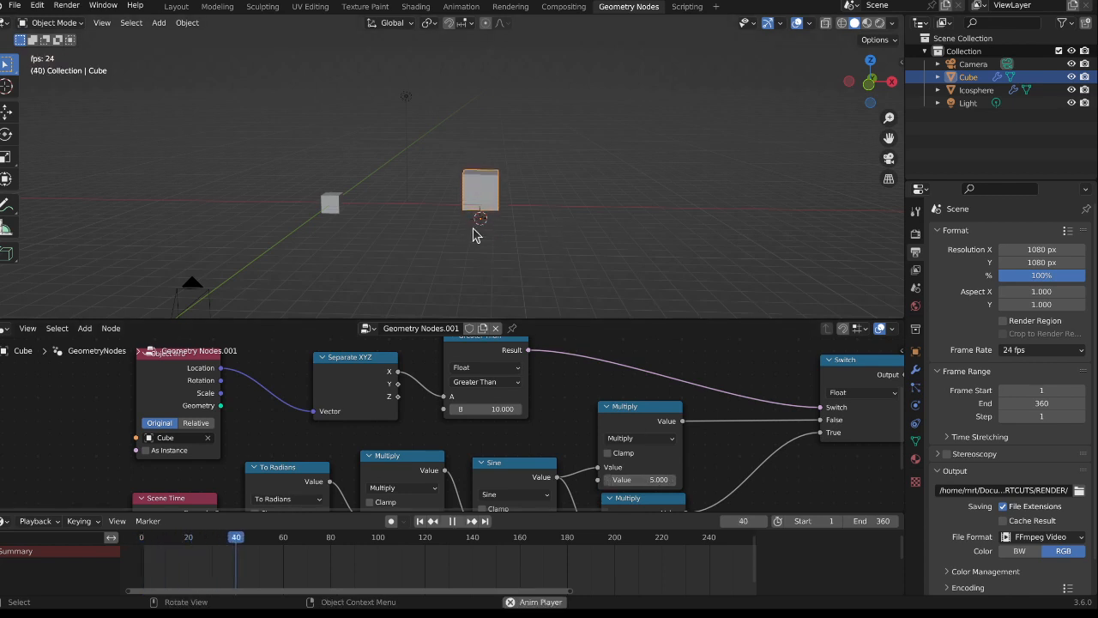
key("space")
Set the value of the Multiply node between To Radians and Sine to 4 and play the animation to check it
middle_click_drag(404, 417, 460, 358)
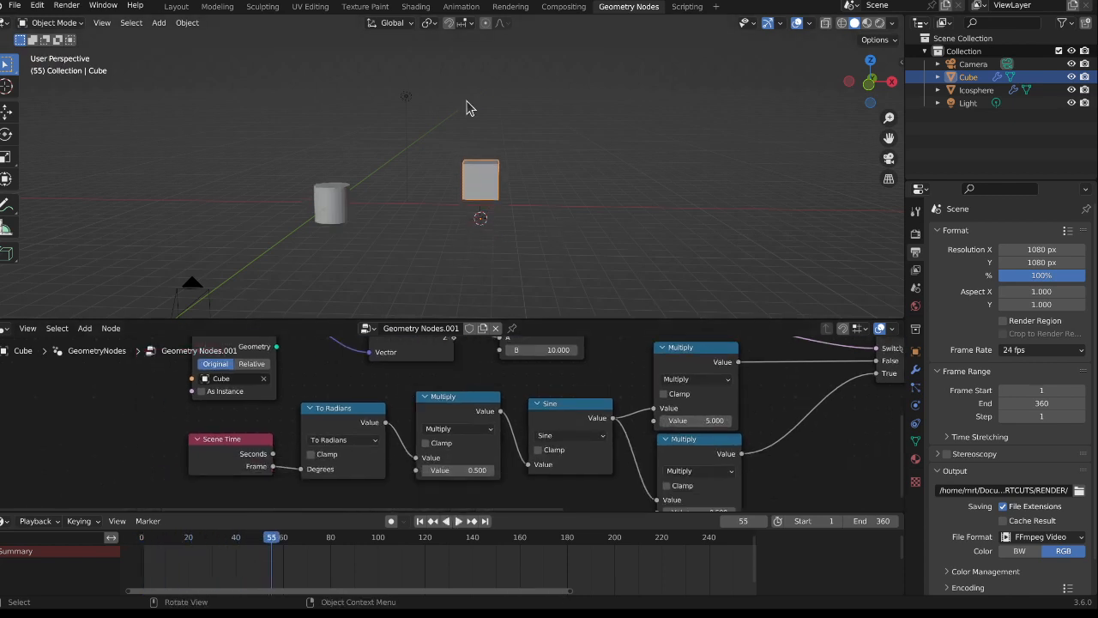
left_click(454, 471)
key("Return")
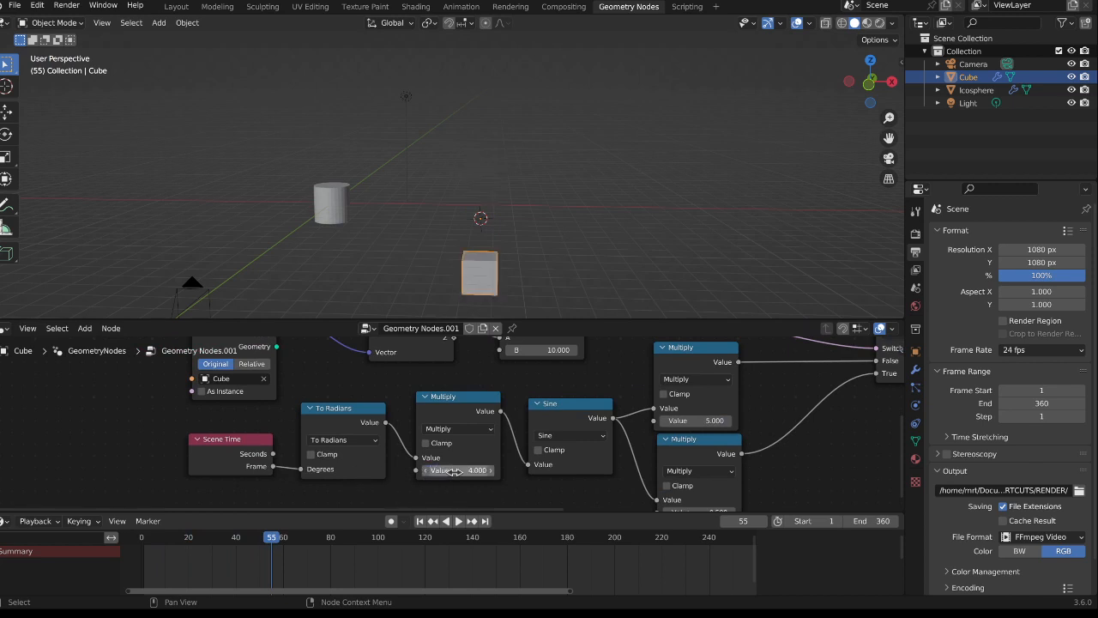
key("space")
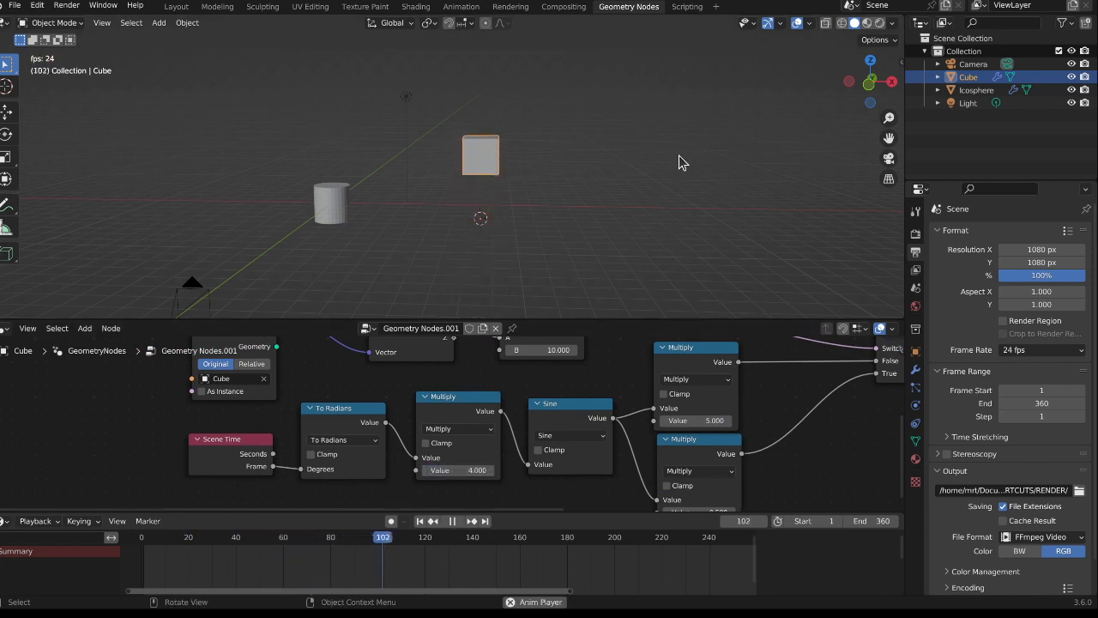
key("space")
Move the cube about 8.75 m along the global X axis and play the animation in front view
key("g")
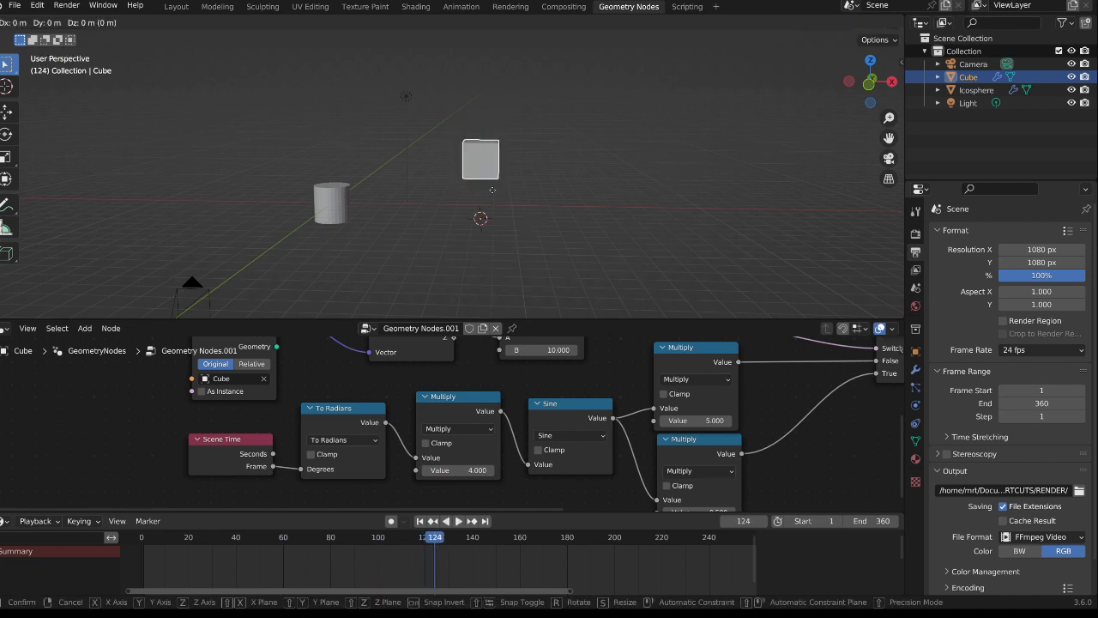
key("y")
key("x")
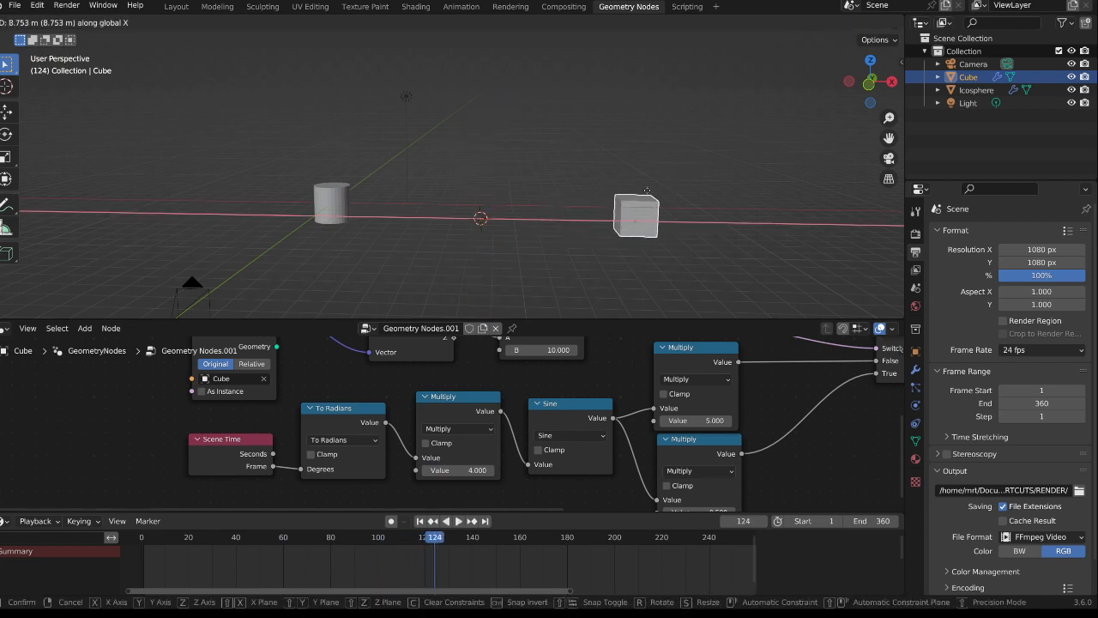
left_click(643, 190)
key("space")
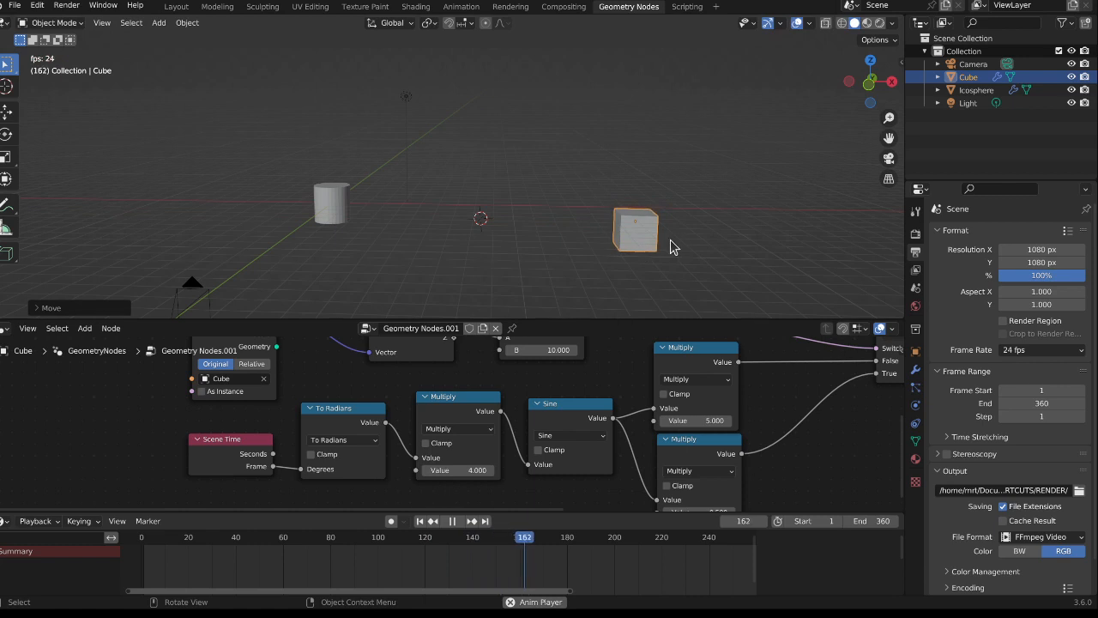
key("KP_1")
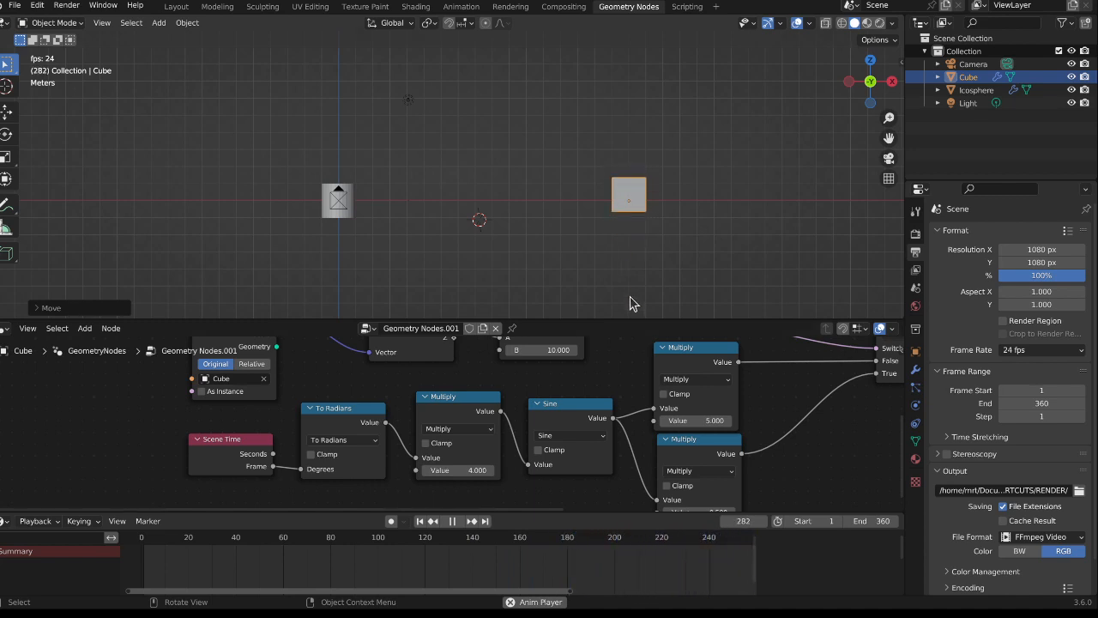
key("space")
Move the Switch node closer to the two Multiply nodes feeding it
scroll(781, 404, "down", 4)
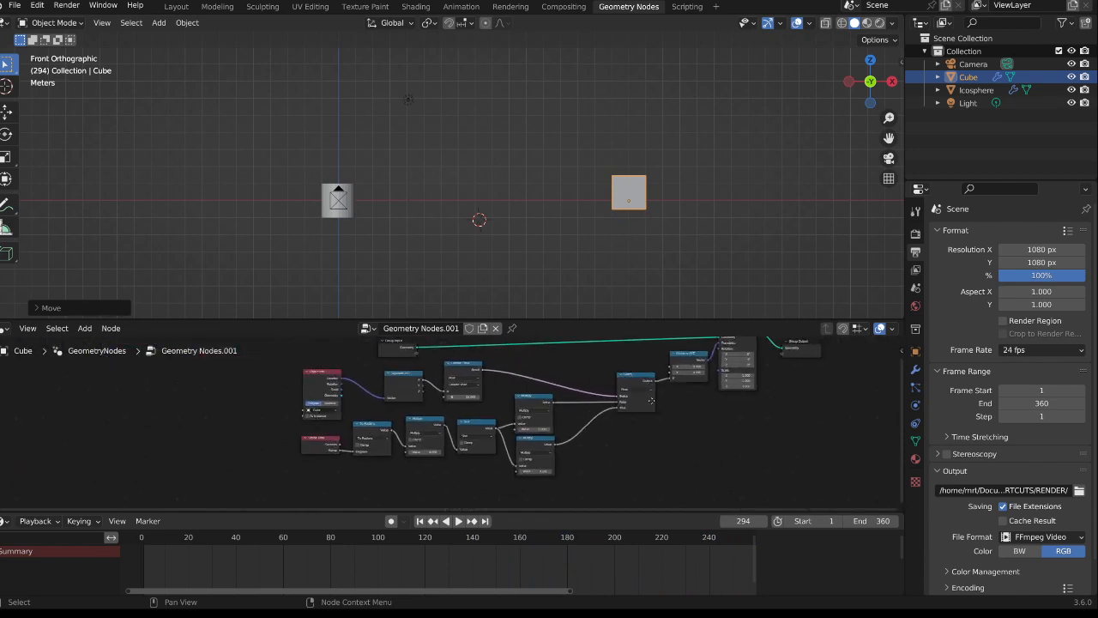
scroll(588, 411, "up", 4)
left_click_drag(546, 419, 444, 402)
key("Escape")
middle_click_drag(445, 402, 577, 347)
scroll(518, 459, "down", 3)
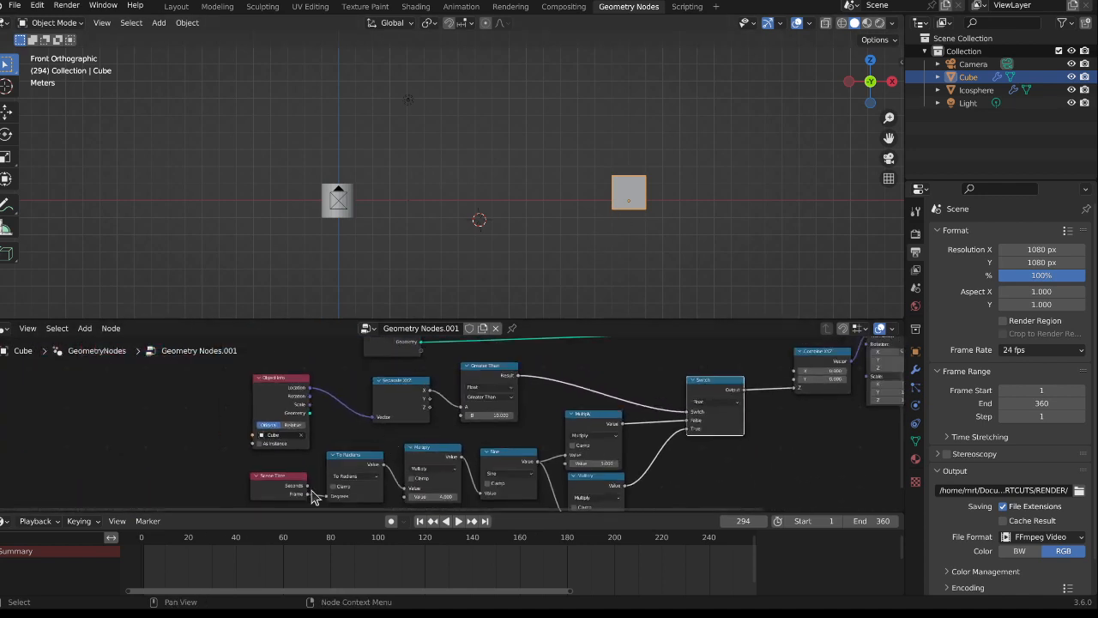
Shift Scene Time, To Radians and the first Multiply node away from Sine to spread out the node chain
left_click_drag(279, 475, 255, 469)
left_click_drag(354, 464, 344, 462)
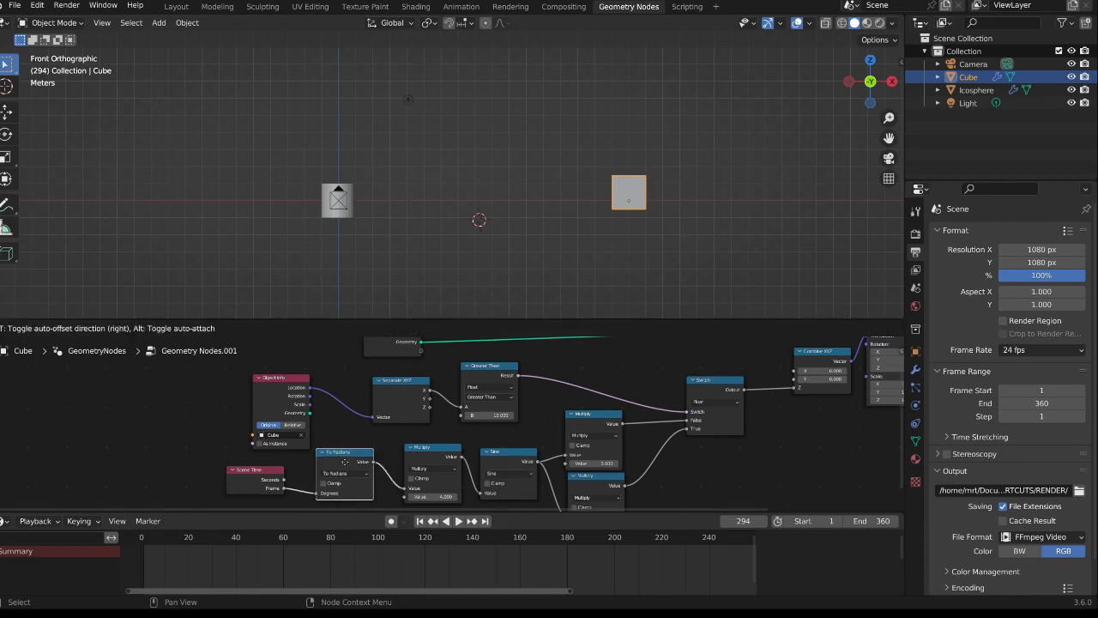
scroll(364, 464, "up", 2)
middle_click_drag(464, 454, 457, 457)
left_click_drag(456, 456, 436, 451)
middle_click_drag(477, 445, 450, 457)
Connect the Value output of the Multiply node before Sine to Combine XYZ's X input
middle_click_drag(608, 424, 514, 442)
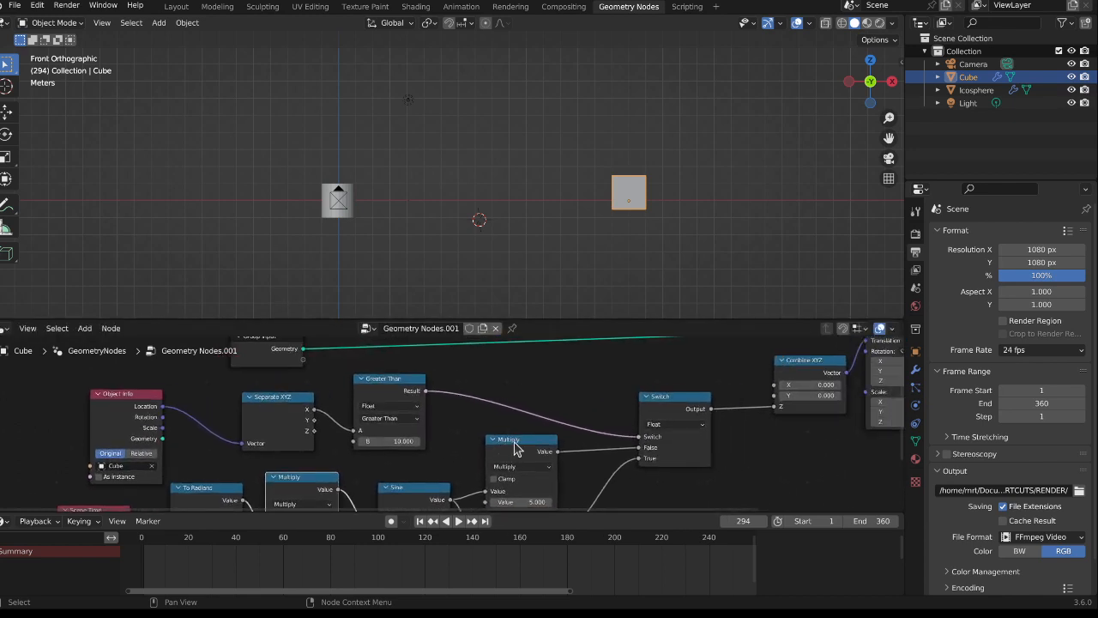
scroll(514, 441, "down", 2)
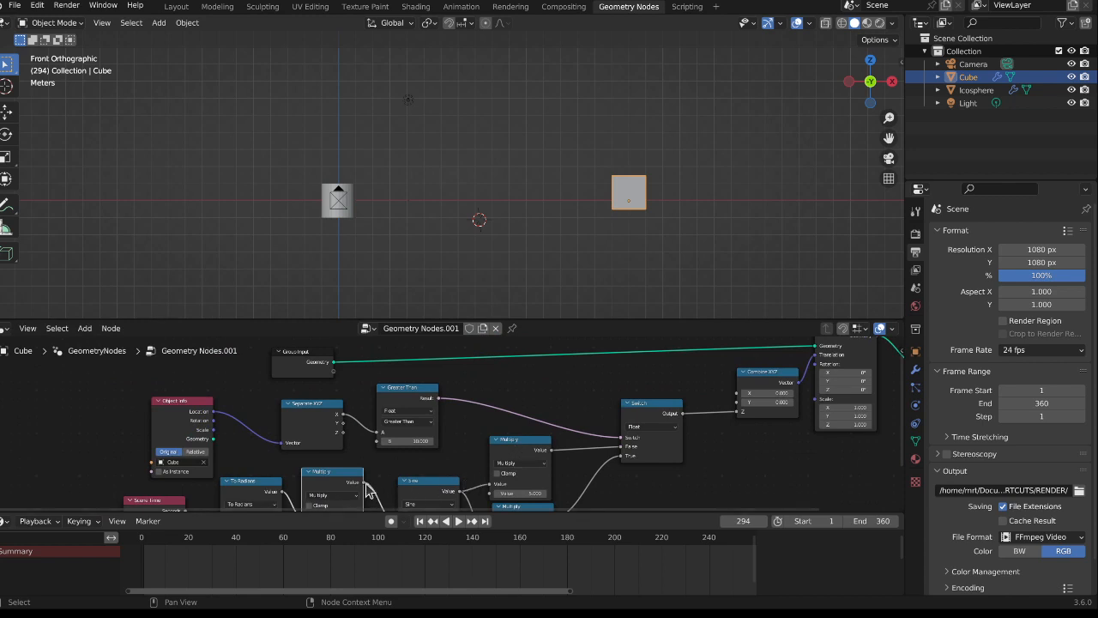
left_click_drag(364, 483, 737, 402)
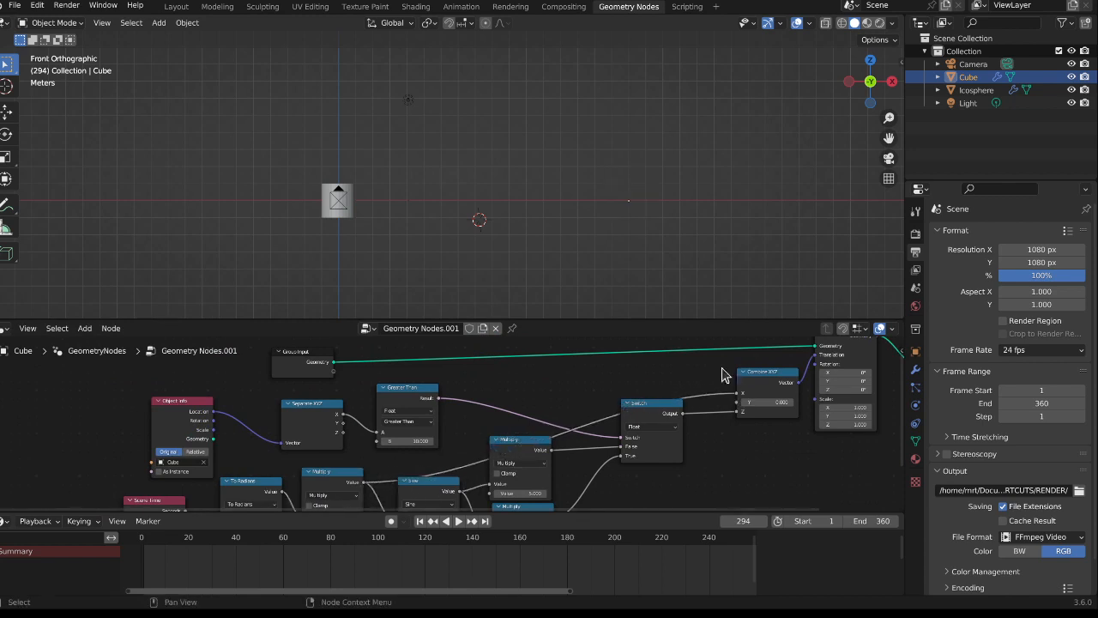
Play the animation in a wider front view and return the playhead to frame 0
scroll(584, 257, "down", 5)
key("space")
left_click_drag(306, 553, 143, 551)
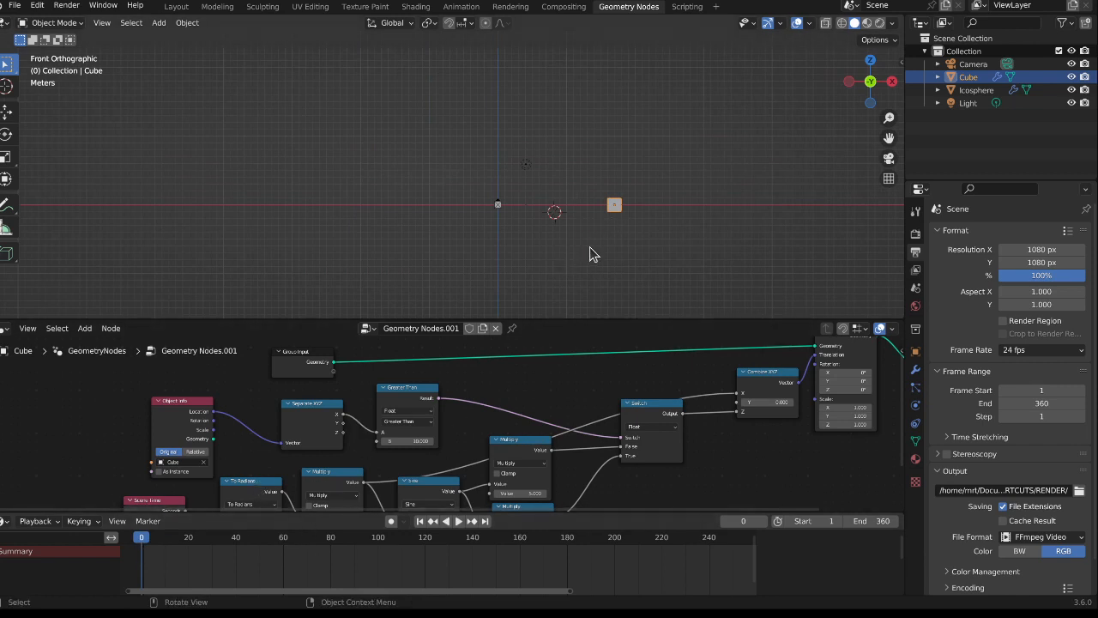
Move the cube along the global X axis back to the world origin
key("g")
key("x")
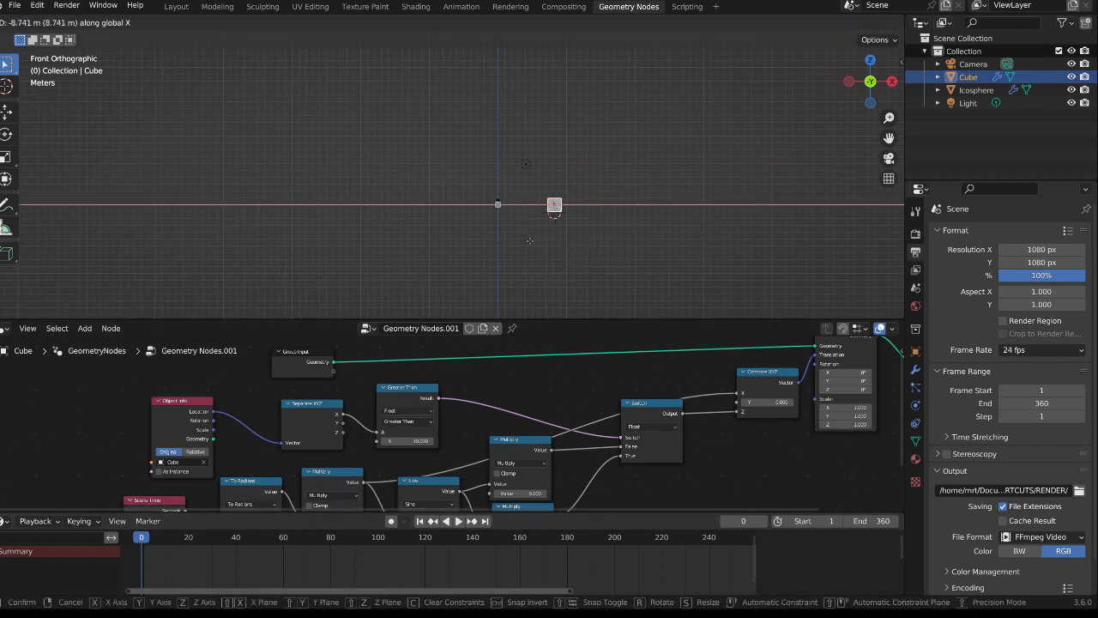
left_click(491, 243)
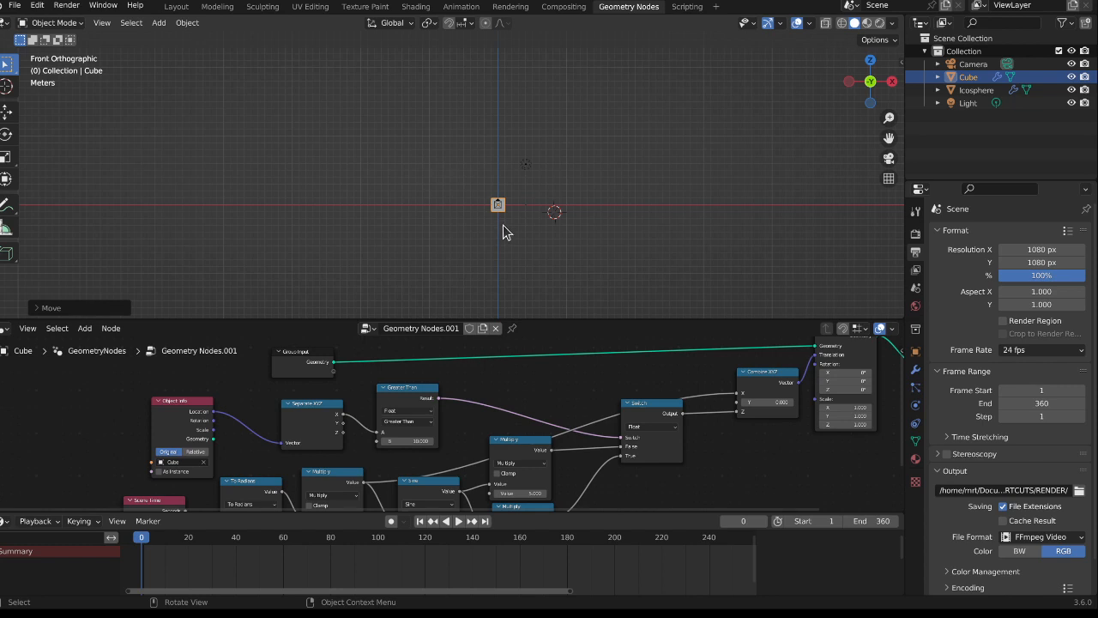
Play the animation with the cube starting at the origin and rewind to frame 0
scroll(504, 231, "up", 6)
scroll(495, 230, "down", 4)
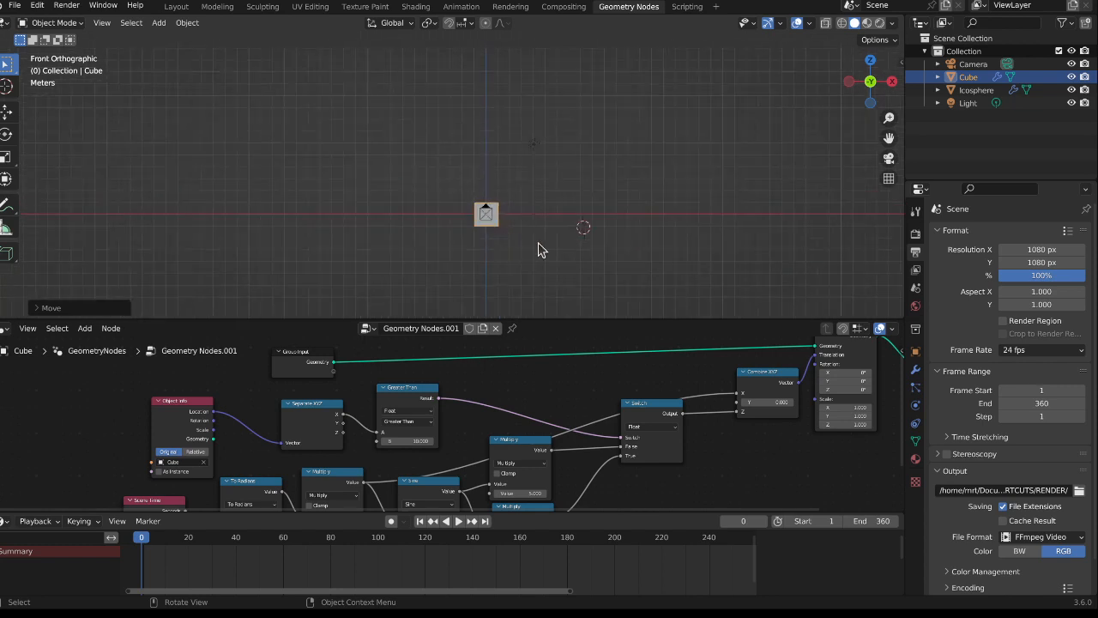
middle_click_drag(576, 246, 447, 206, "shift")
key("space")
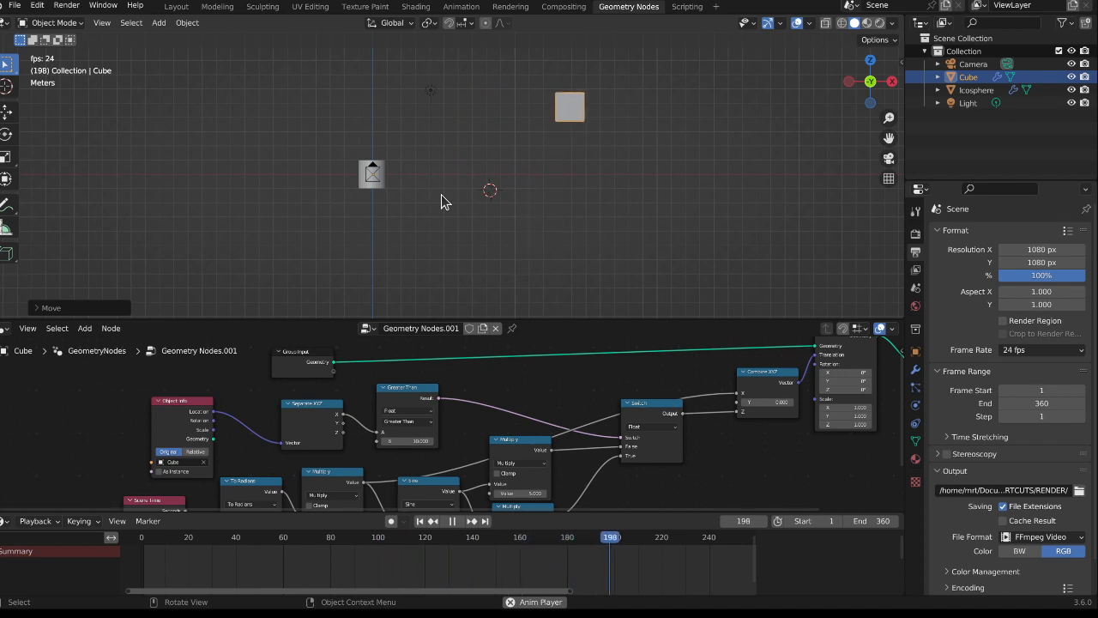
key("space")
scroll(191, 452, "up", 4)
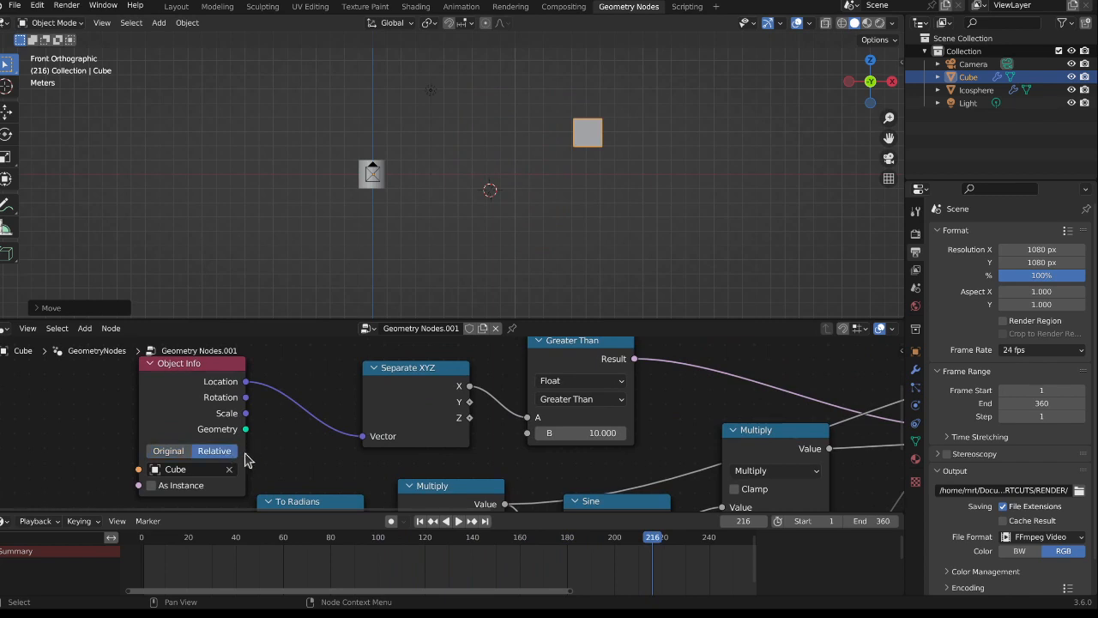
left_click_drag(645, 540, 141, 576)
Examine the node links running from Object Info and the Multiply before Sine to Switch and Combine XYZ
scroll(558, 449, "down", 4)
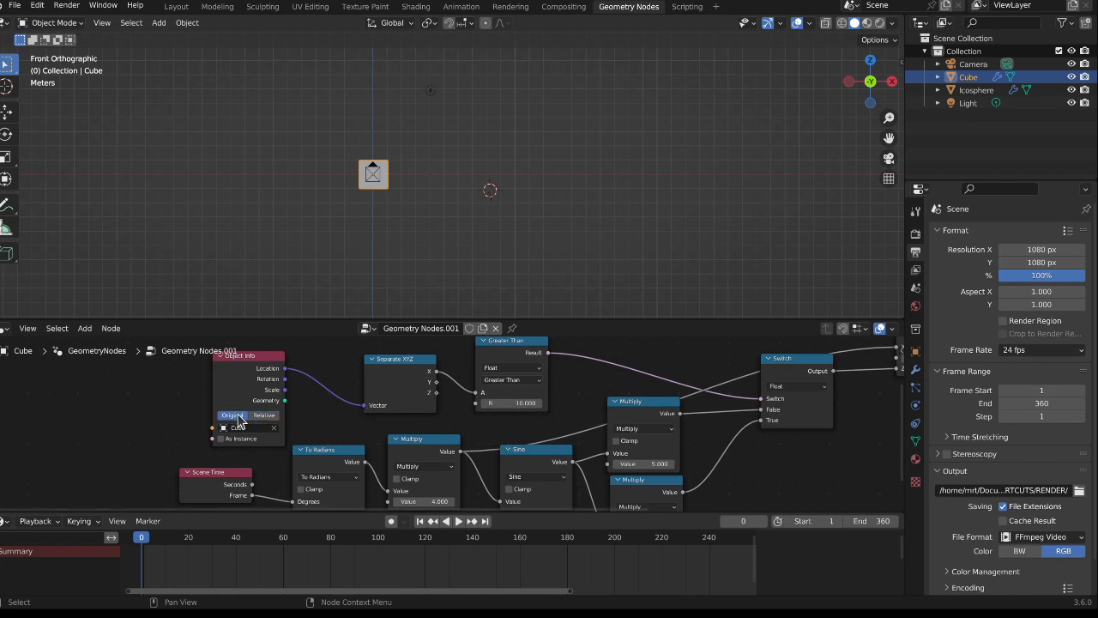
middle_click_drag(420, 423, 411, 427)
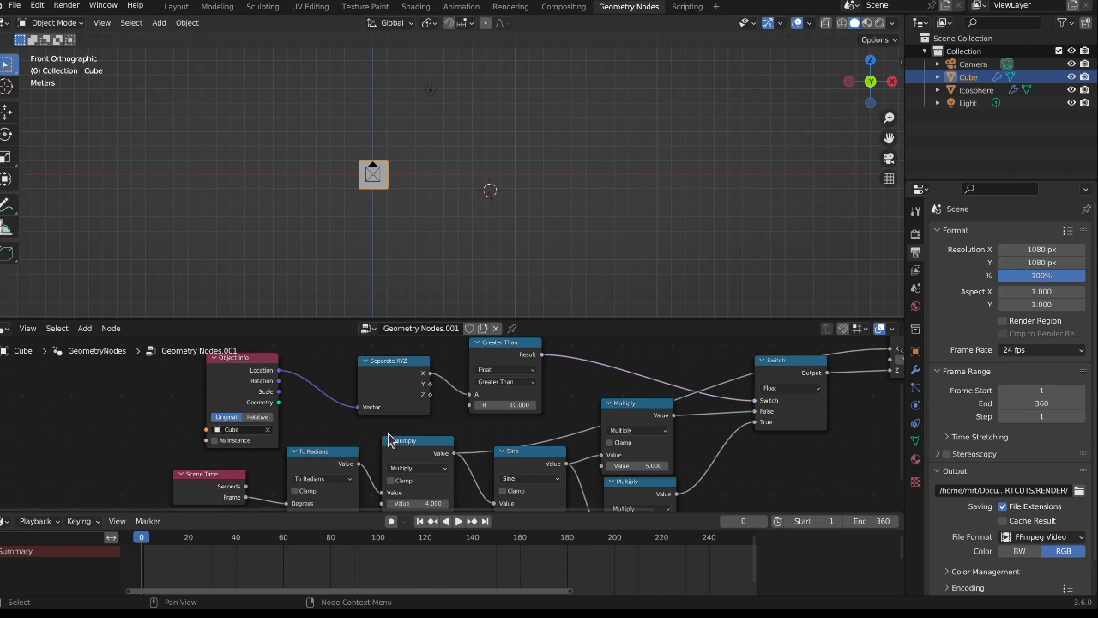
middle_click_drag(521, 438, 460, 447)
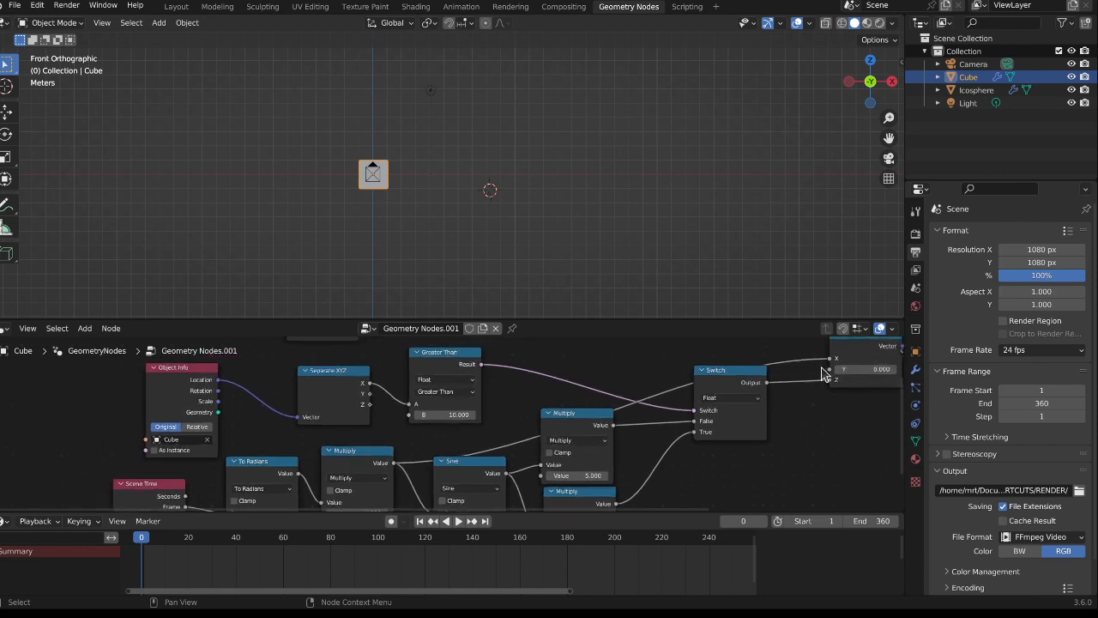
middle_click_drag(822, 367, 798, 380)
middle_click_drag(451, 438, 494, 379)
left_click_drag(387, 410, 384, 409)
middle_click_drag(408, 409, 397, 426)
middle_click_drag(802, 359, 711, 405)
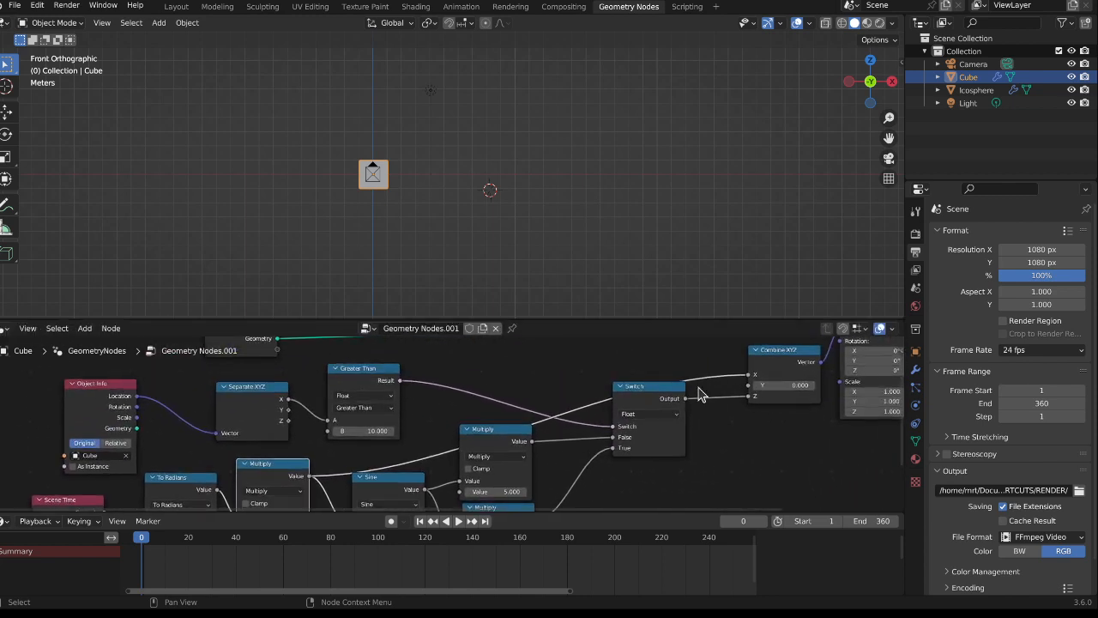
Move the Switch node lower and connect the Value output of the Multiply before Sine to Greater Than's A input
left_click_drag(672, 399, 686, 435)
middle_click_drag(348, 483, 419, 442)
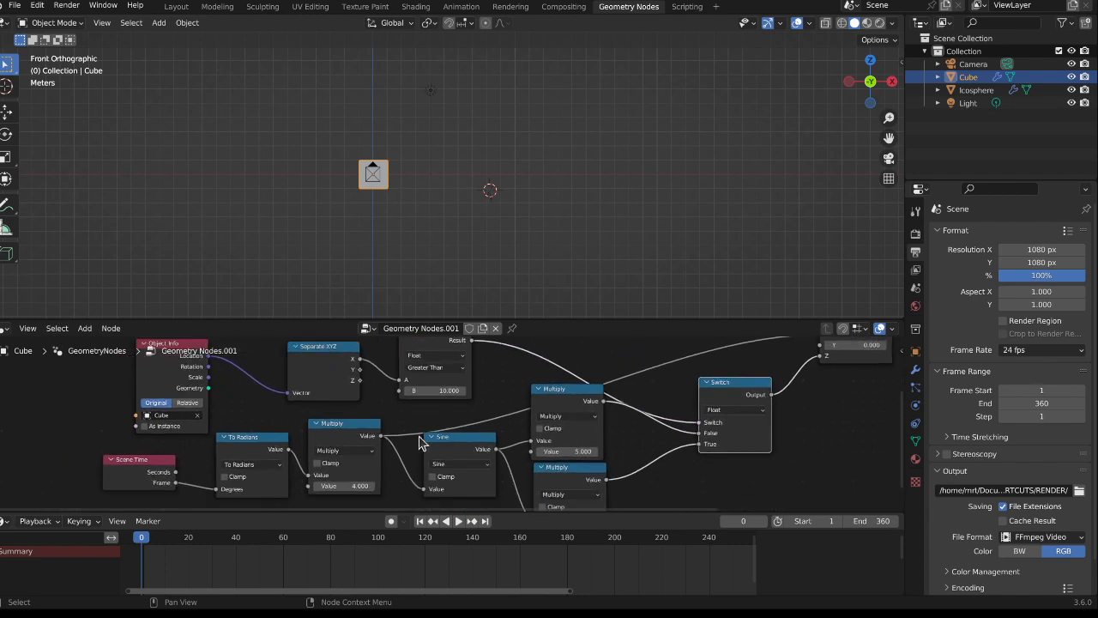
left_click_drag(380, 436, 400, 381)
Play the animation, inspect the output value of the Multiply before Sine at frame 189, and scrub to frame 128
key("space")
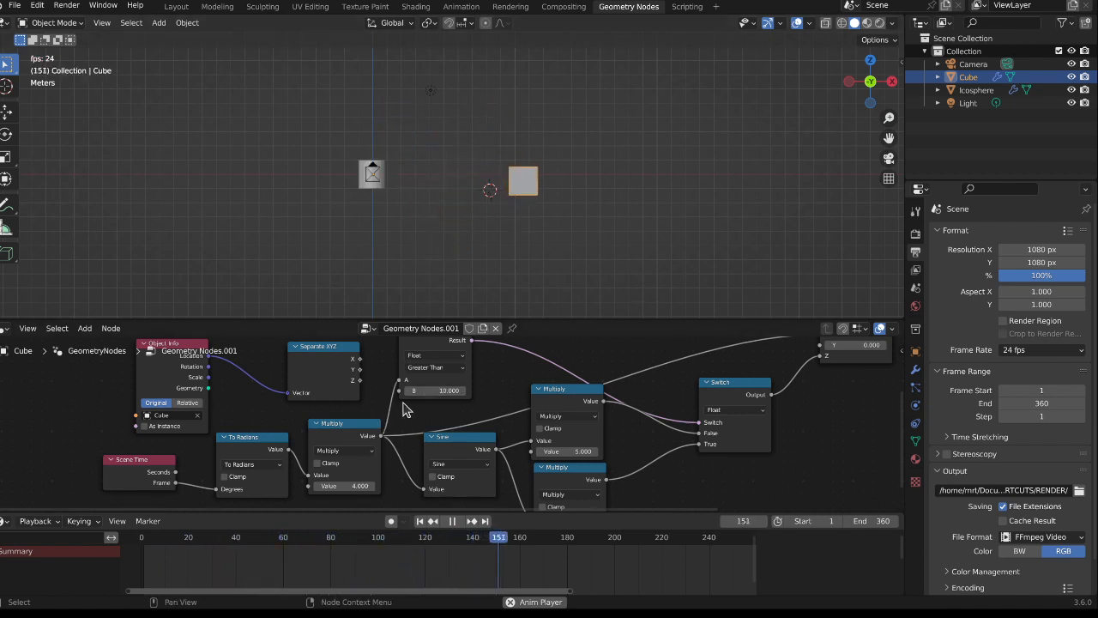
key("space")
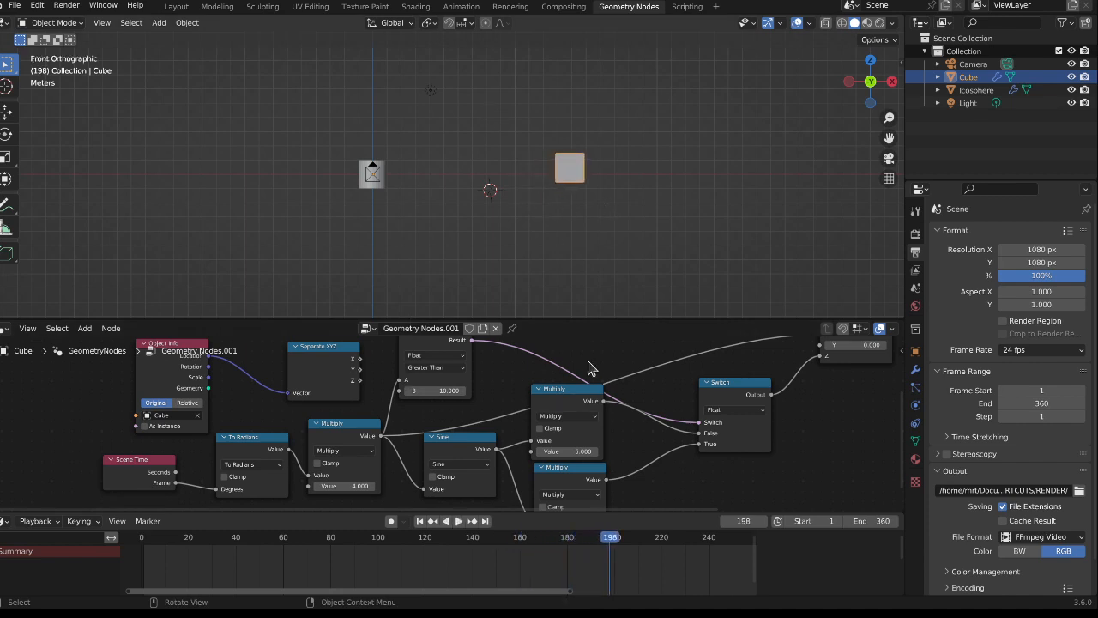
left_click_drag(604, 542, 588, 580)
left_click_drag(349, 441, 345, 433)
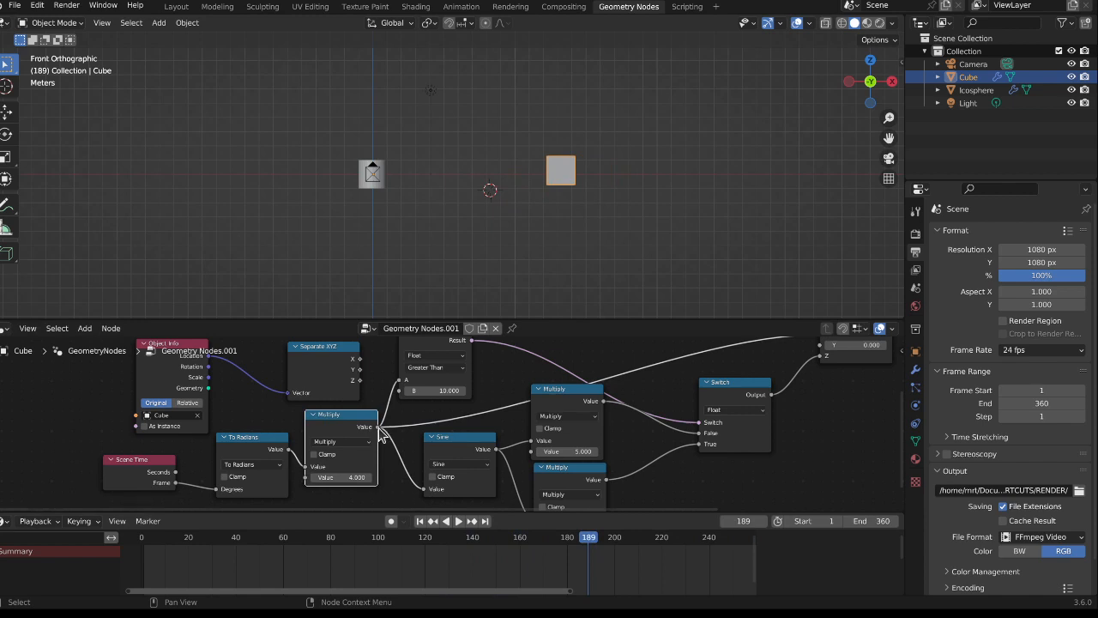
mouse_move(379, 428)
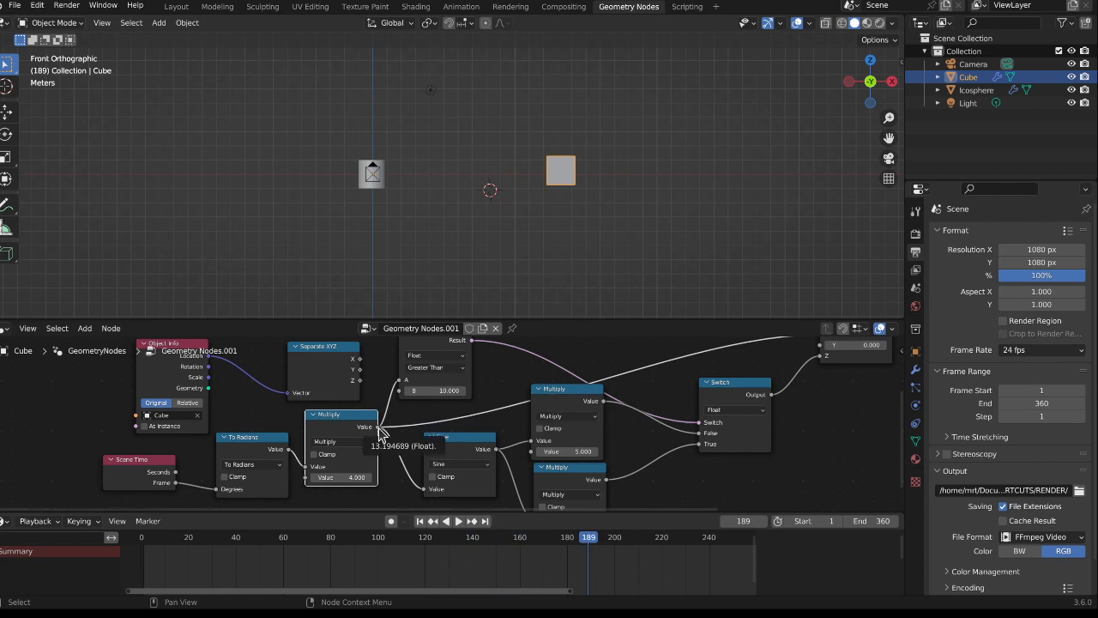
left_click_drag(587, 543, 444, 549)
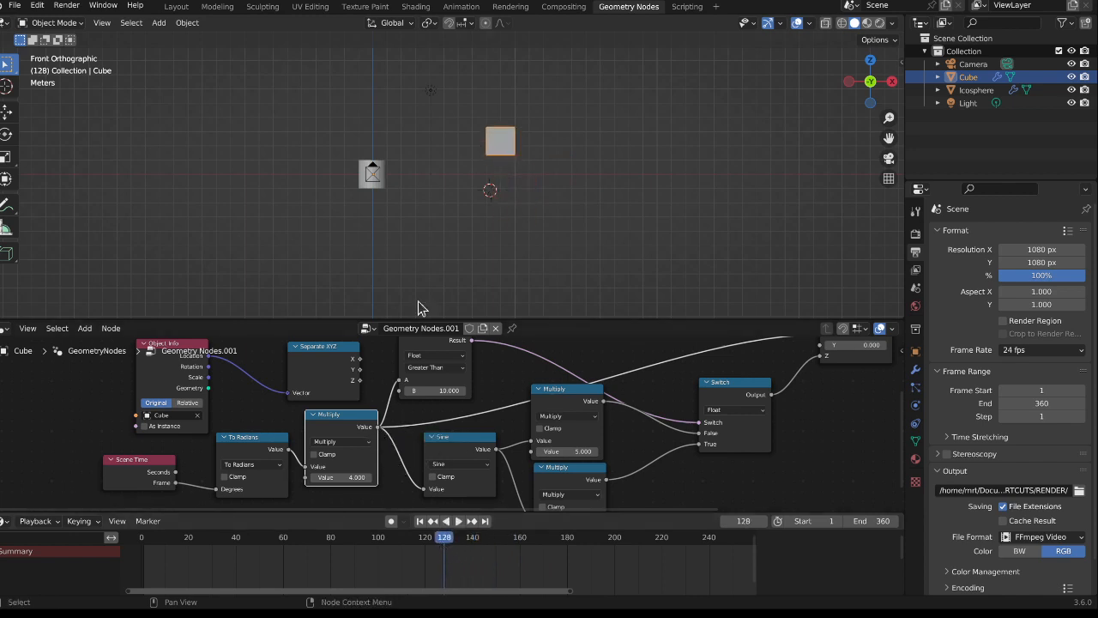
Add a Position node beside the Object Info node
middle_click_drag(865, 363, 789, 406)
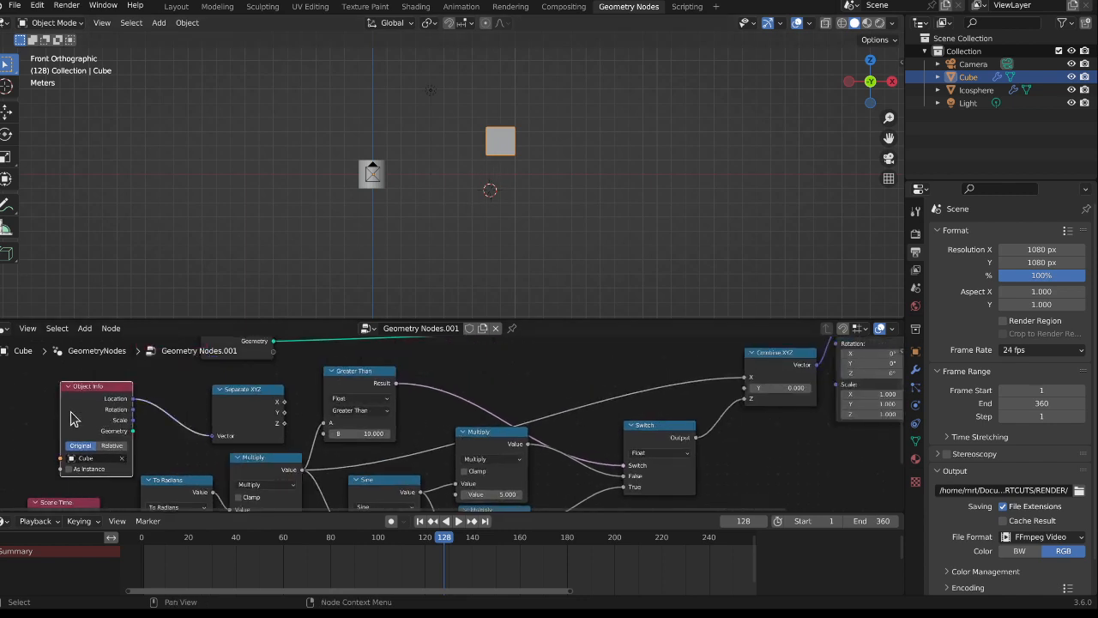
scroll(86, 416, "up", 3)
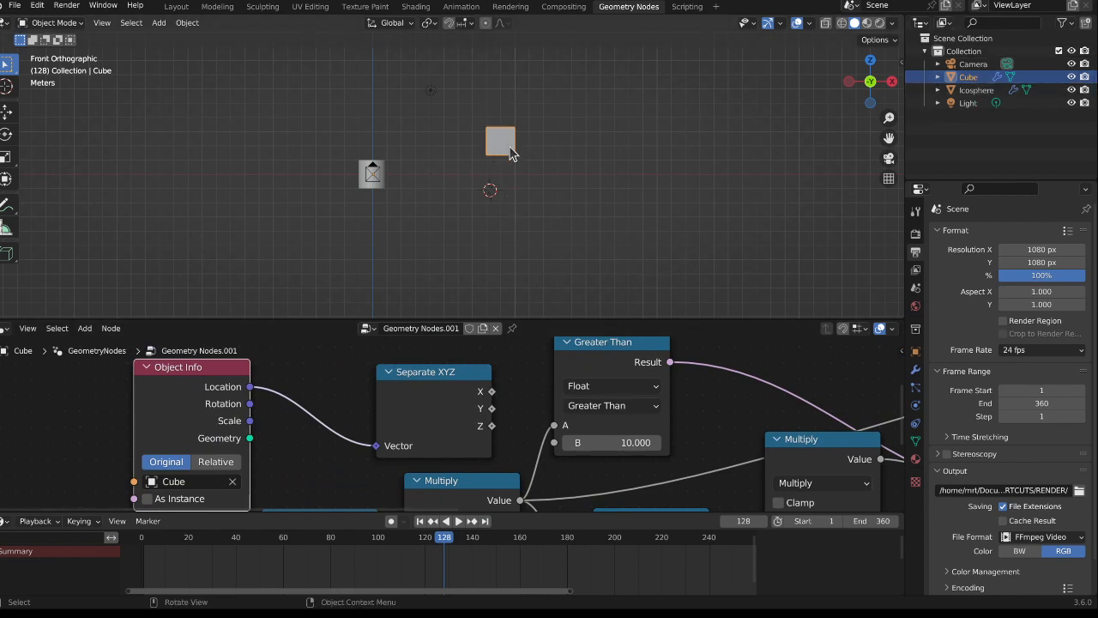
scroll(507, 378, "down", 2)
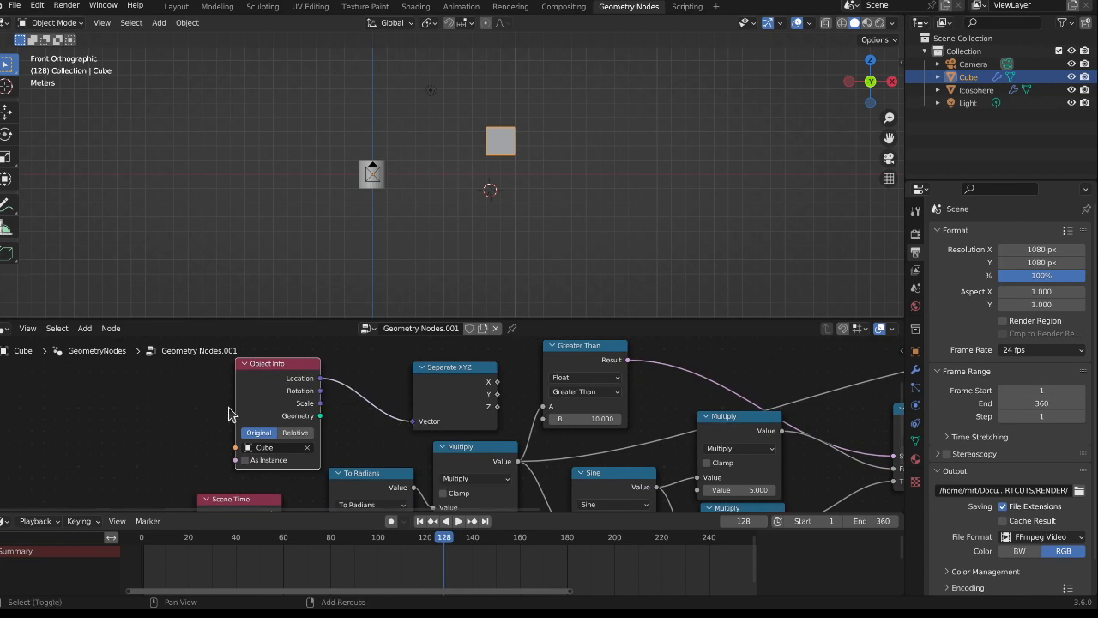
key("shift+a")
mouse_move(216, 418)
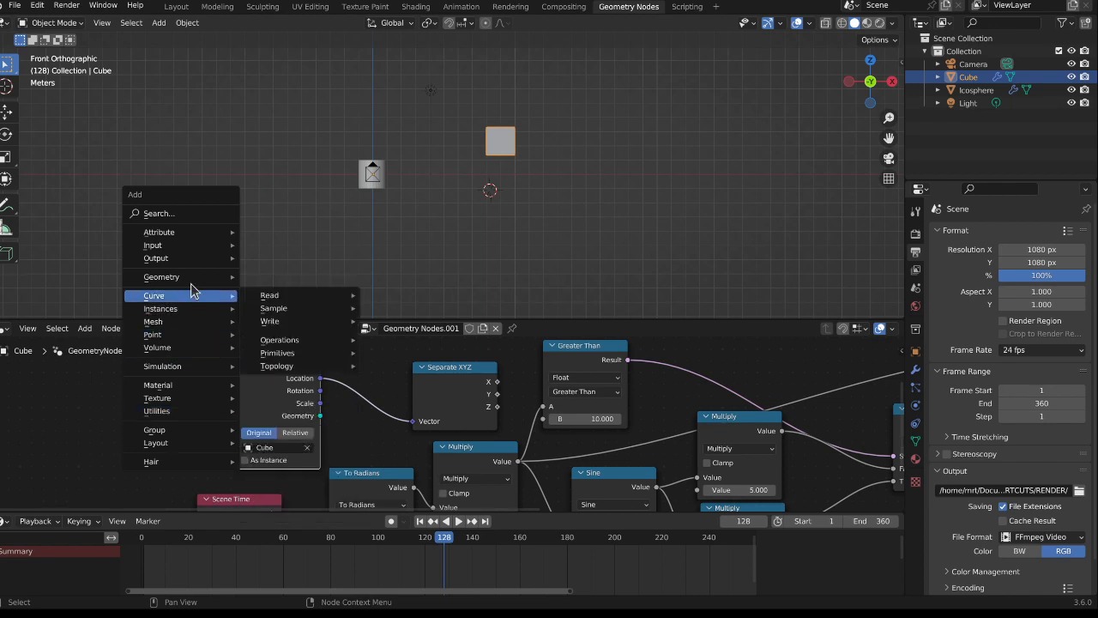
mouse_move(188, 282)
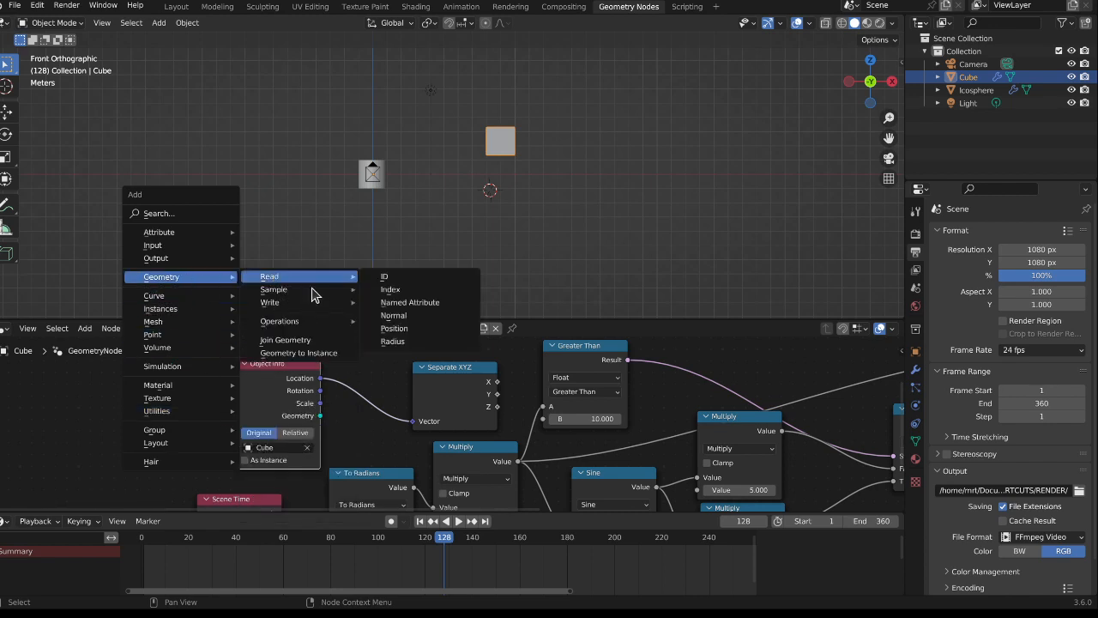
left_click(394, 328)
left_click(195, 407)
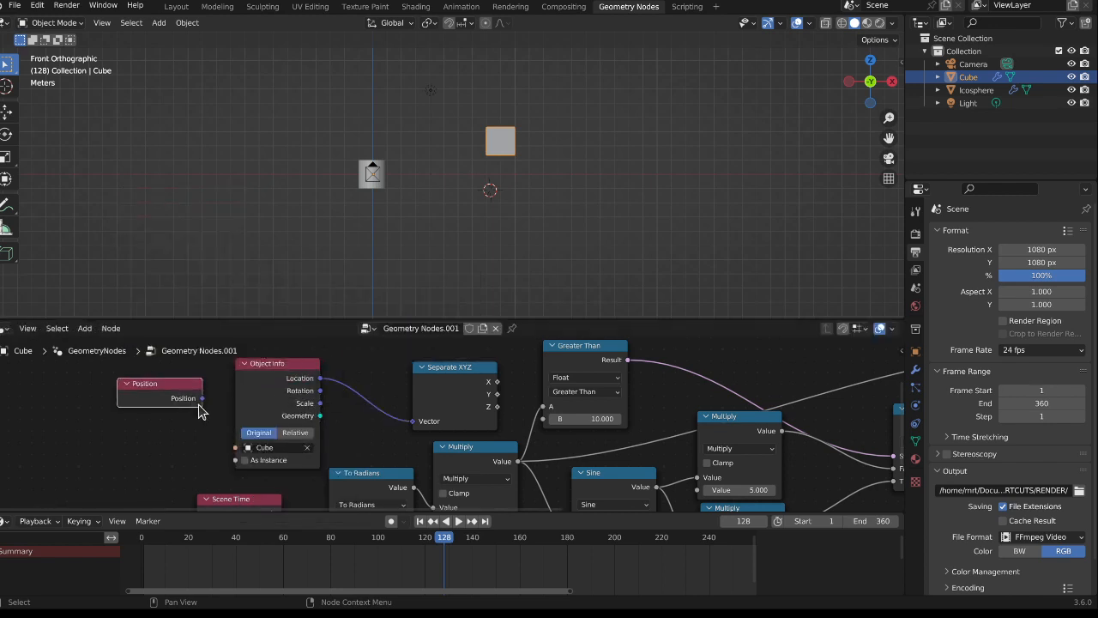
Connect Position to Separate XYZ's Vector input and Separate XYZ's X output to Greater Than's A input
left_click_drag(202, 399, 415, 425)
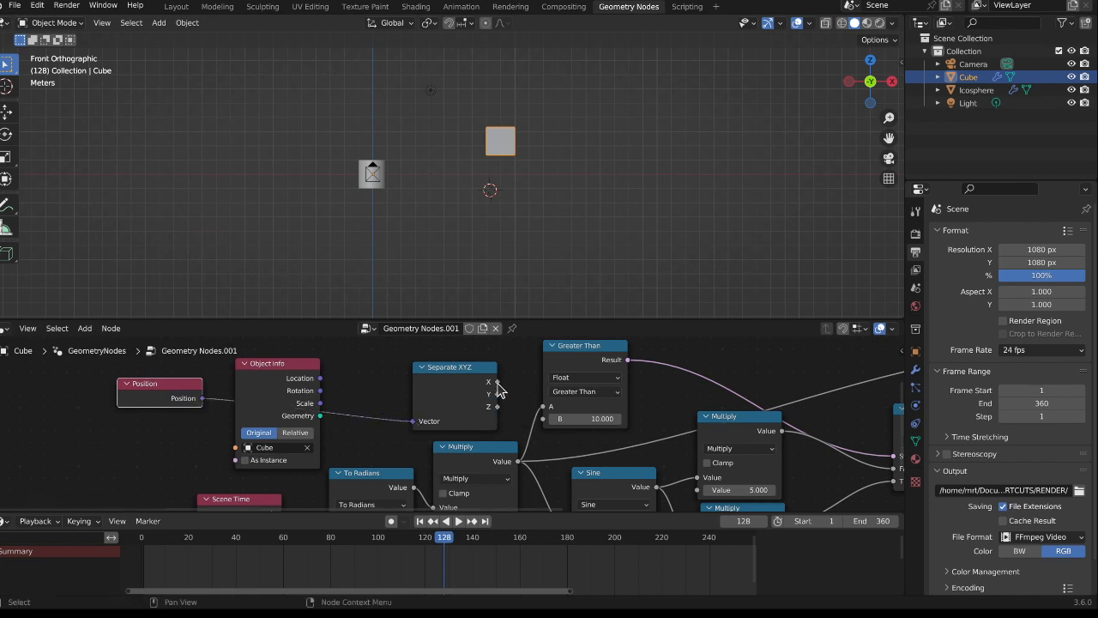
left_click_drag(497, 382, 549, 409)
Scrub and play the animation in a tilted view and examine Combine XYZ's link to the Translation input
left_click_drag(459, 539, 195, 549)
middle_click_drag(337, 265, 398, 347)
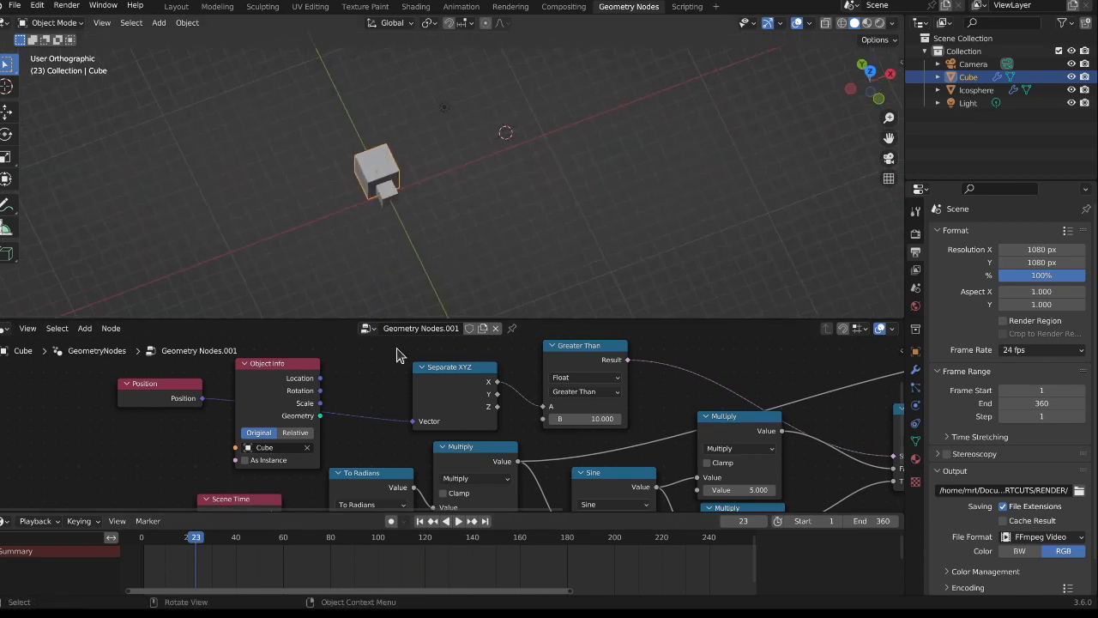
key("space")
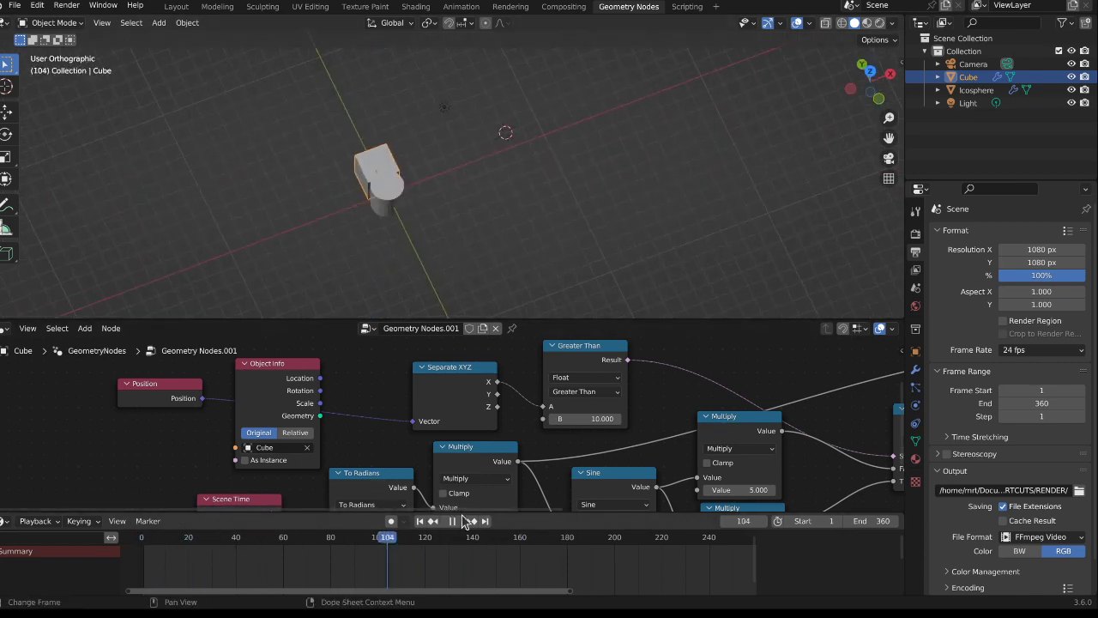
middle_click_drag(853, 397, 421, 426)
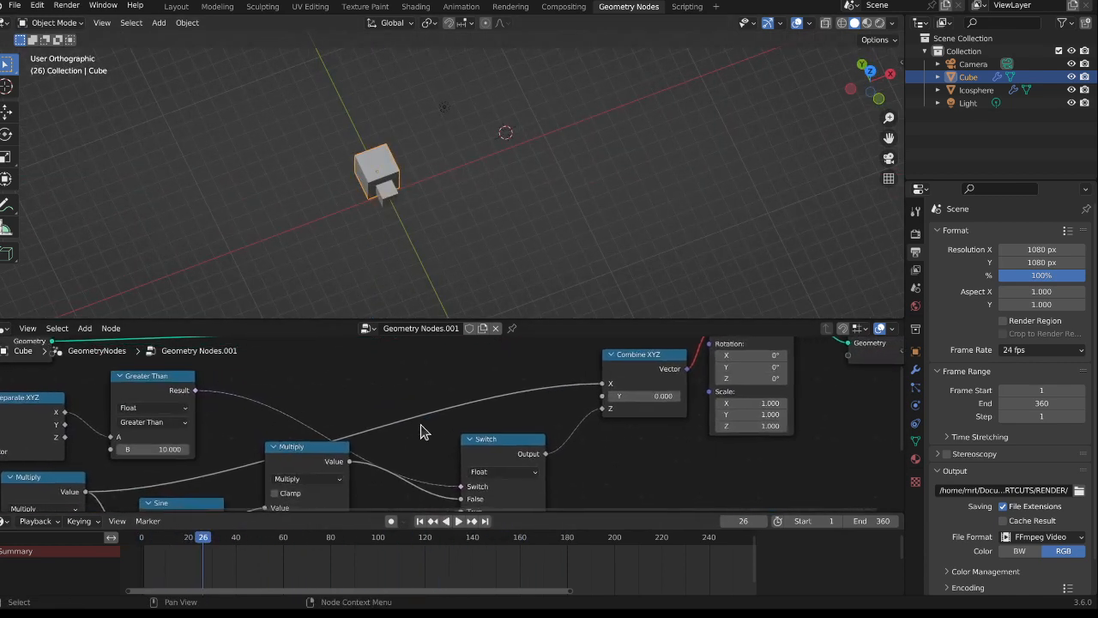
middle_click_drag(724, 360, 632, 408)
Reconnect the Value output of the Multiply before Sine to Greater Than's A input
middle_click_drag(258, 448, 632, 411)
middle_click_drag(381, 486, 584, 410)
left_click_drag(572, 424, 604, 371)
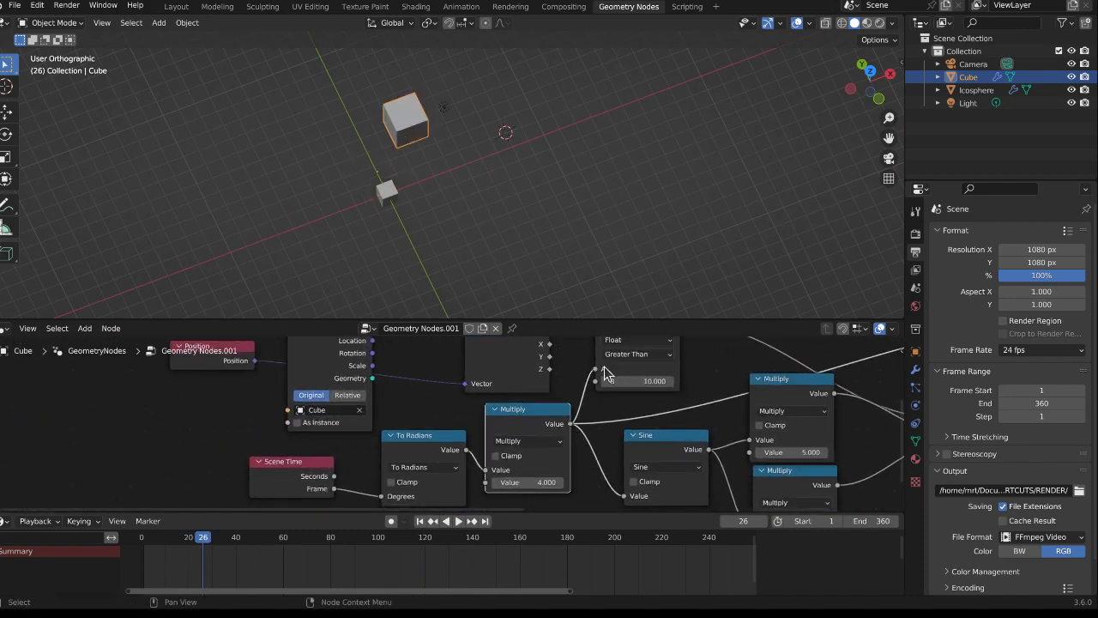
Play the animation in front view, restarting playback from about frame 110
middle_click_drag(618, 213, 563, 160)
key("space")
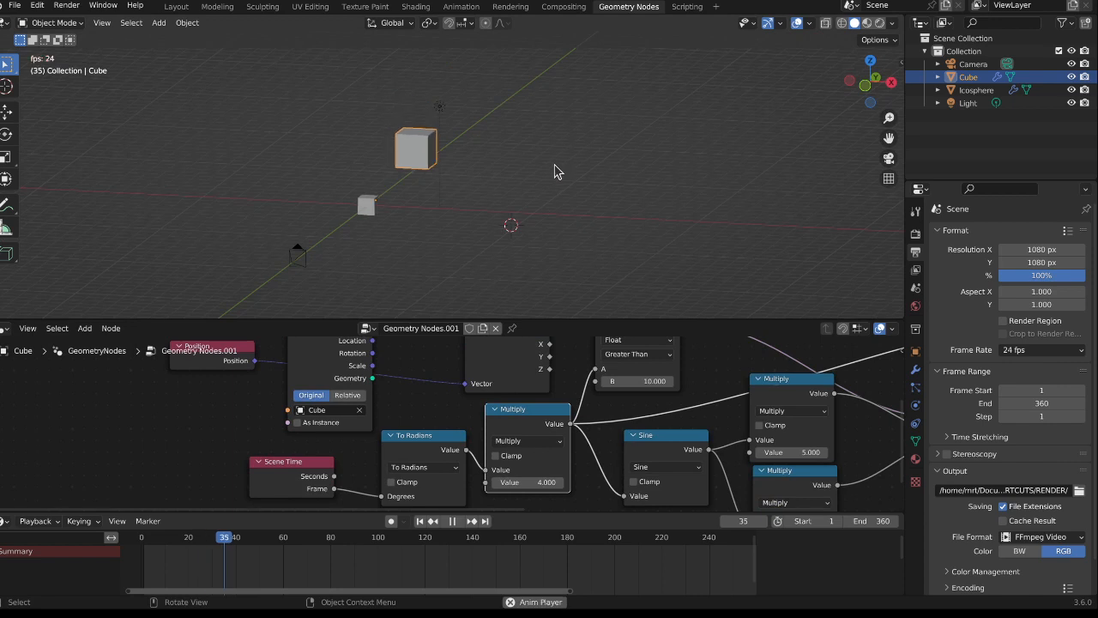
middle_click_drag(529, 265, 611, 199)
mouse_move(553, 237)
middle_mouse_down()
mouse_move(535, 234)
mouse_move(556, 220)
mouse_move(555, 230)
middle_mouse_up()
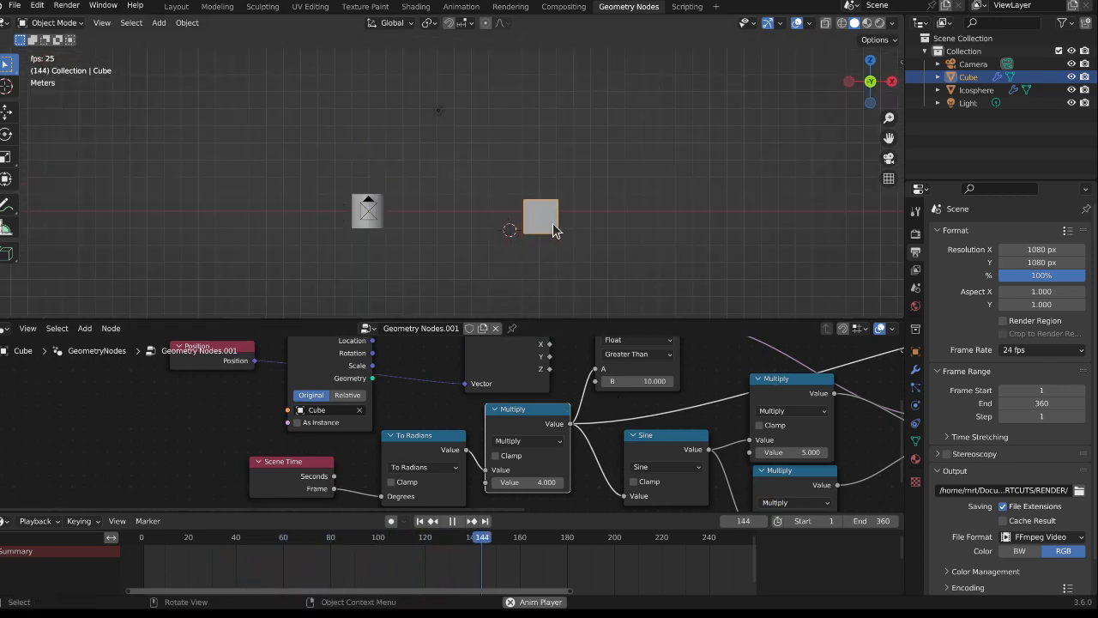
left_click(400, 541)
scroll(589, 417, "down", 1)
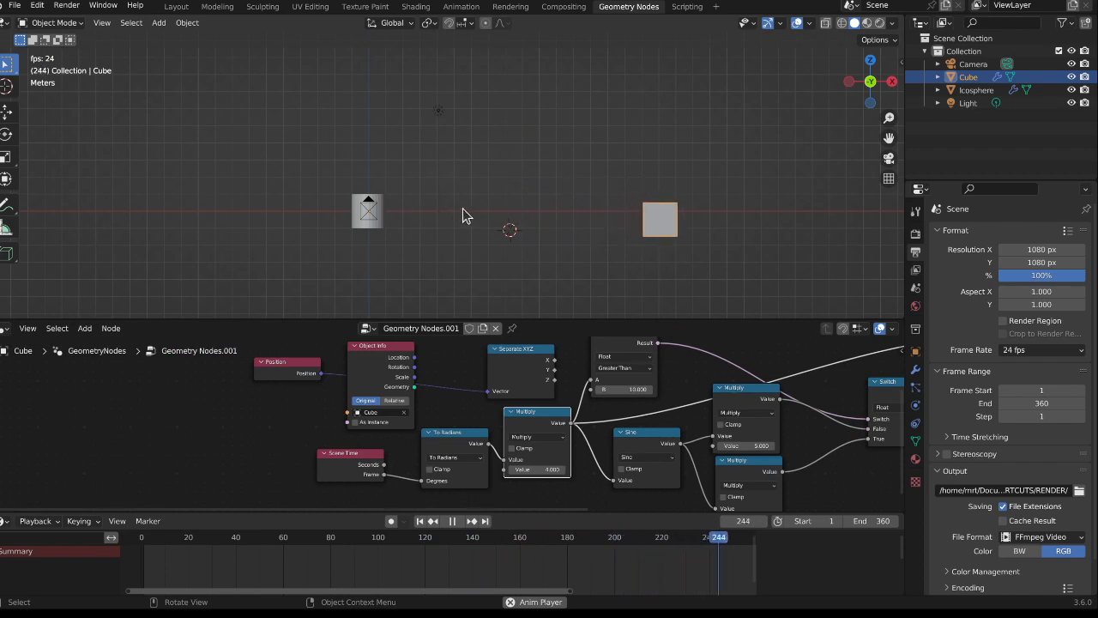
Move the Switch node slightly closer to Combine XYZ, stop playback and save the file
middle_click_drag(753, 466, 542, 472)
middle_click_drag(477, 404, 436, 429)
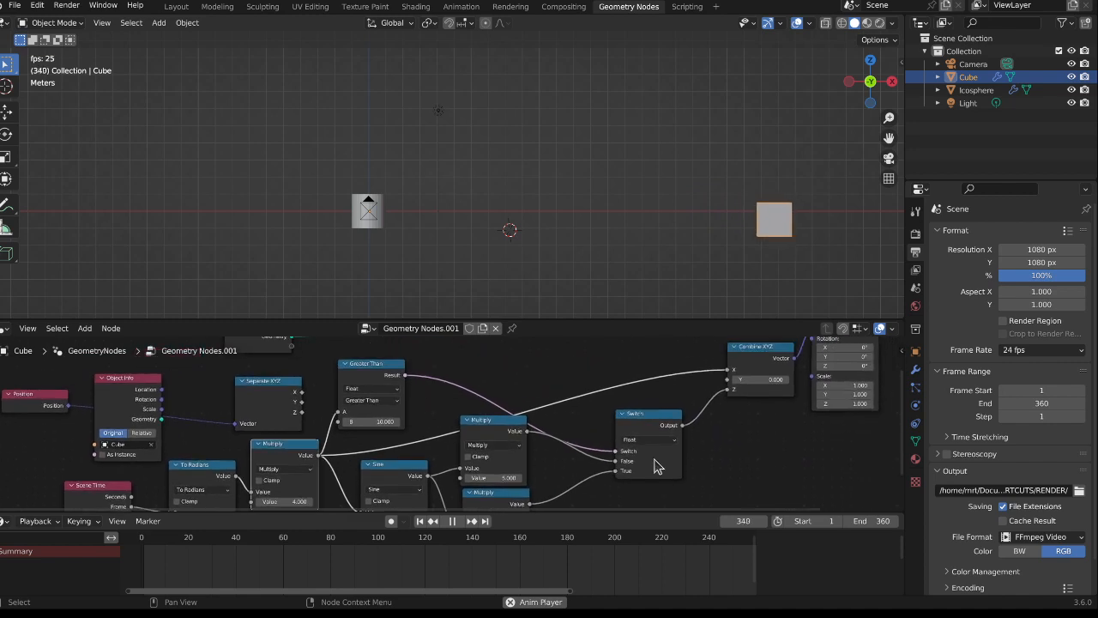
left_click_drag(654, 427, 665, 405)
key("space")
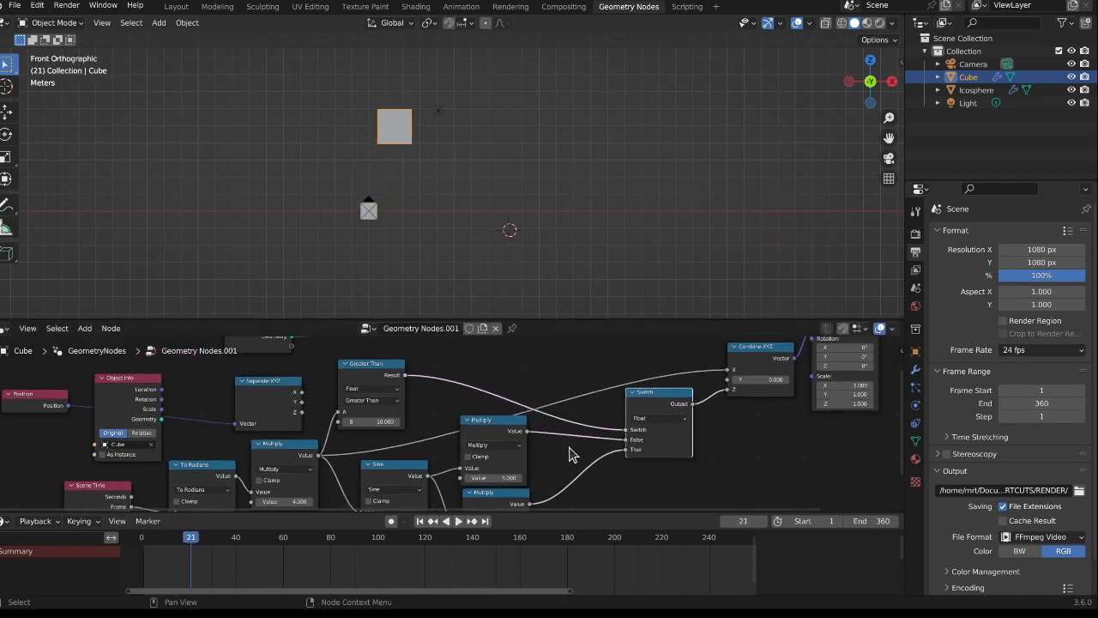
key("ctrl+s")
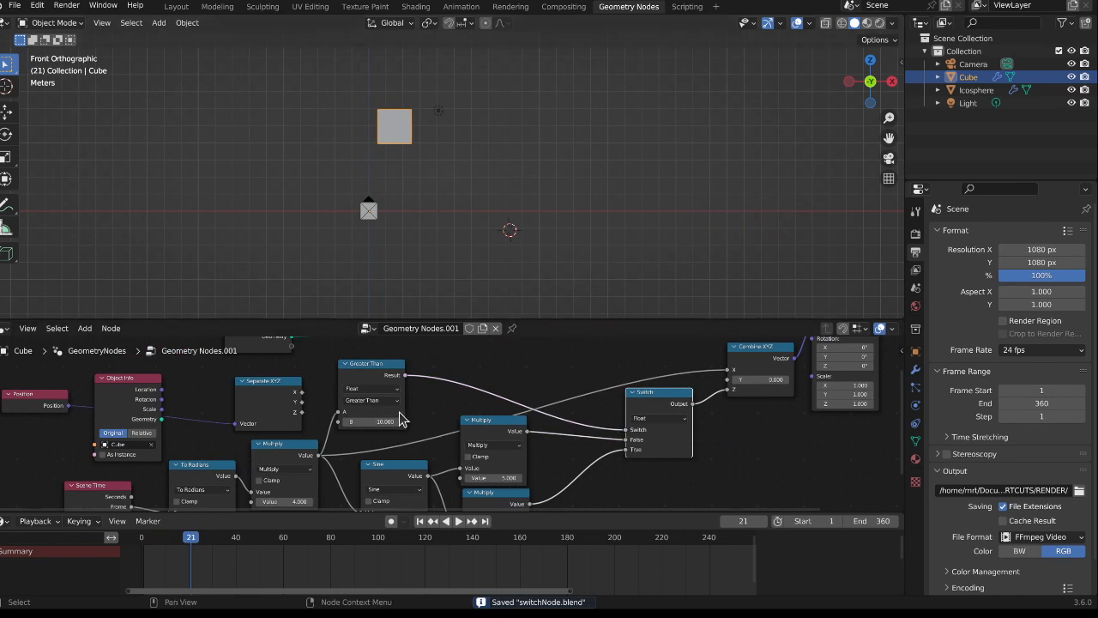
Add a UV Sphere mesh at the 3D cursor
middle_click_drag(683, 204, 547, 206, "shift")
key("shift+a")
mouse_move(645, 197)
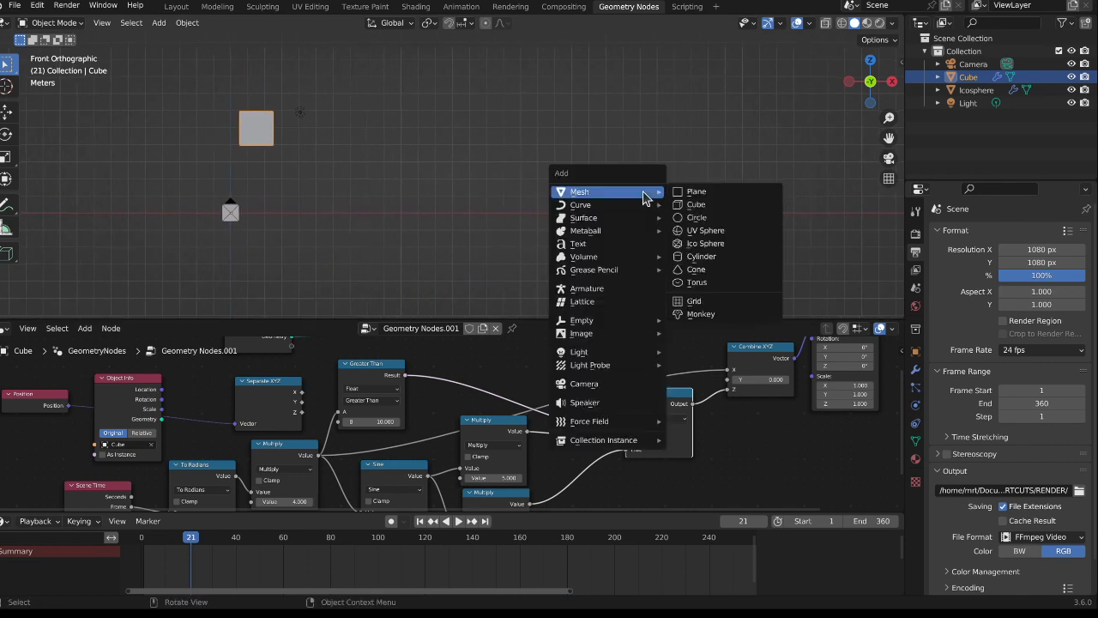
left_click(707, 231)
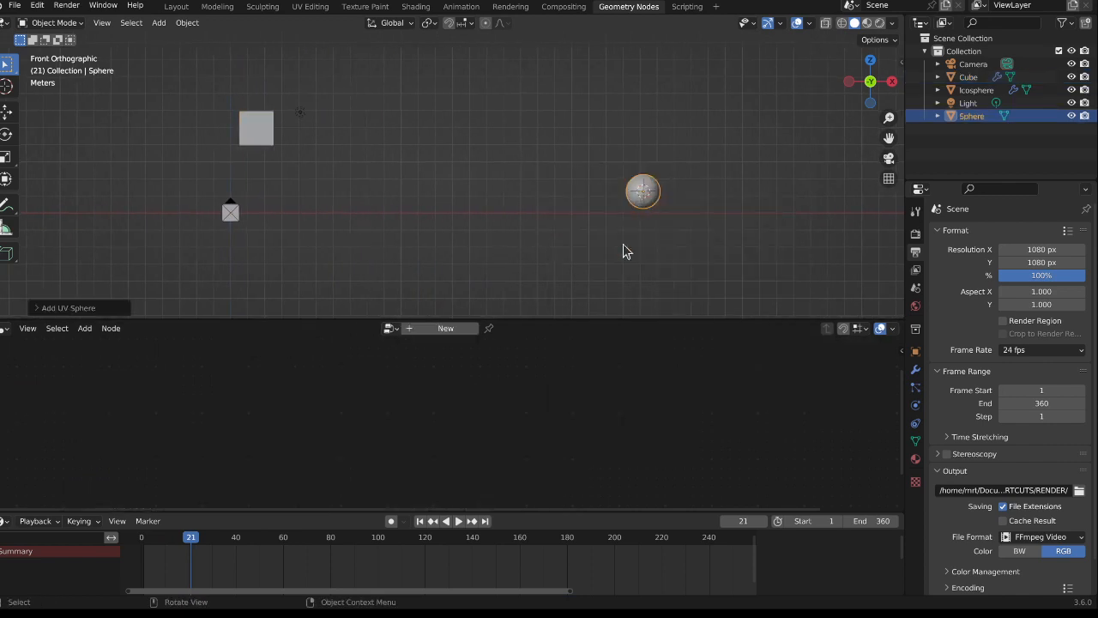
Create a new geometry node group for the sphere and insert a Switch node between Group Input and Group Output
left_click(468, 330)
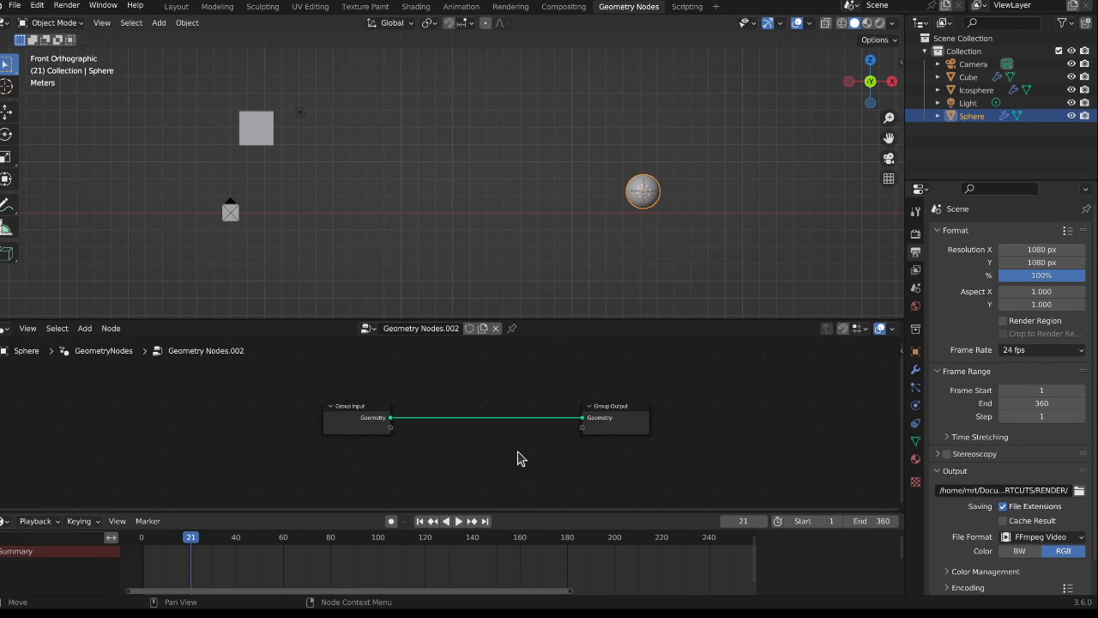
key("shift+a")
mouse_move(517, 450)
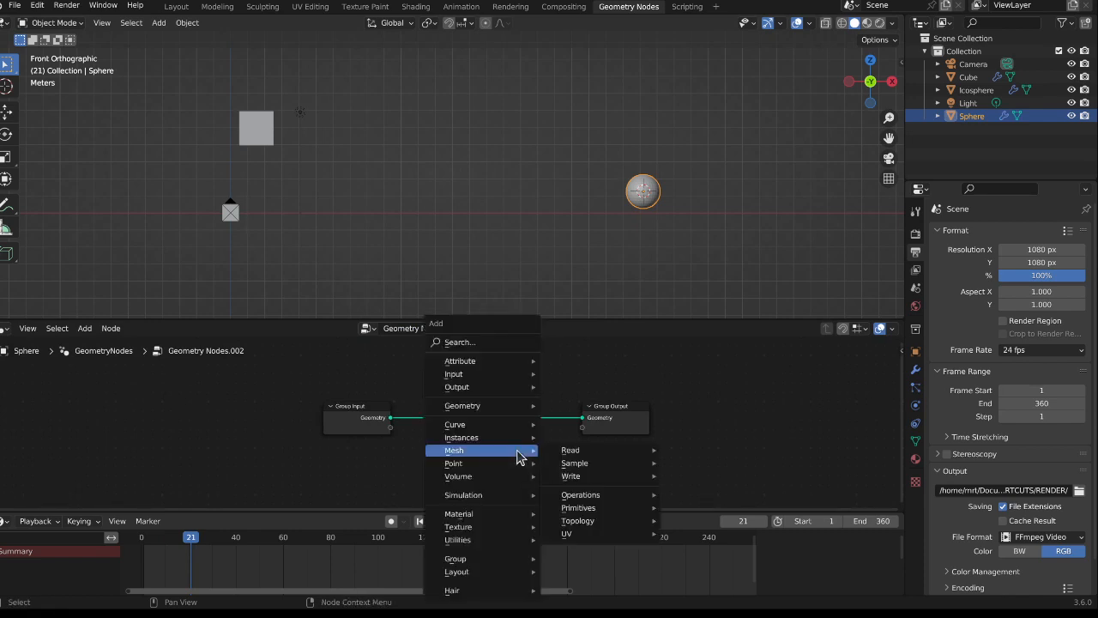
mouse_move(601, 501)
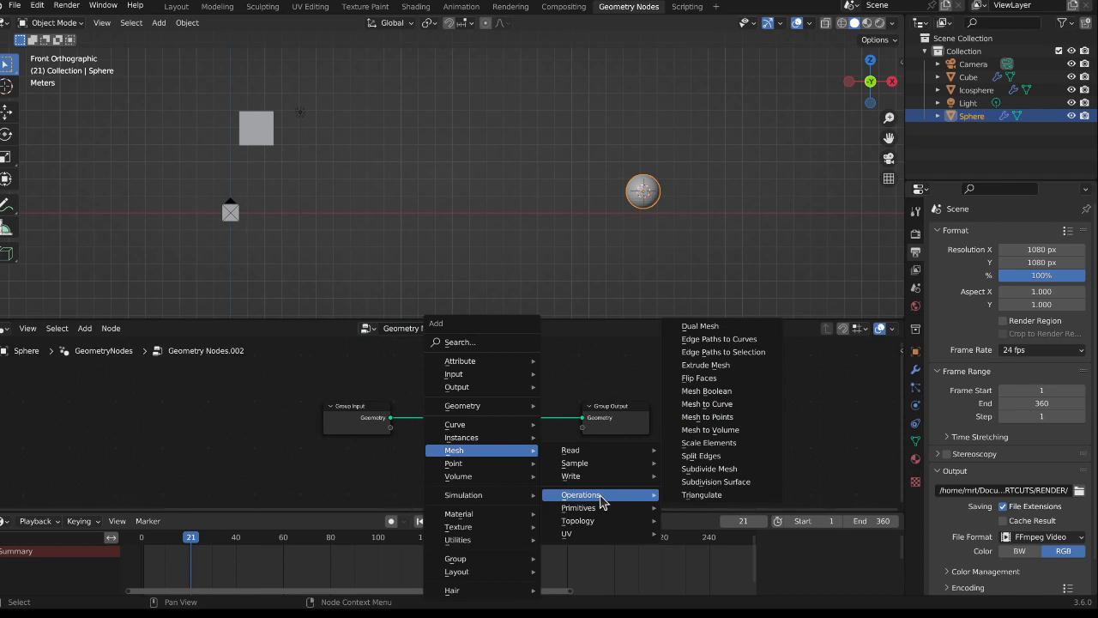
mouse_move(486, 540)
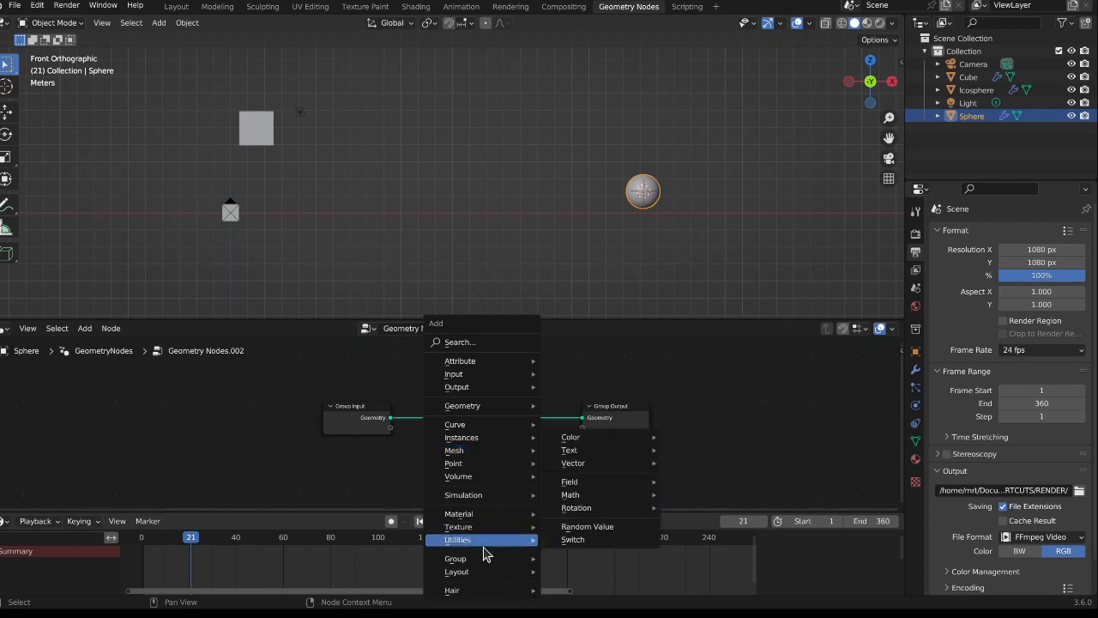
left_click(620, 539)
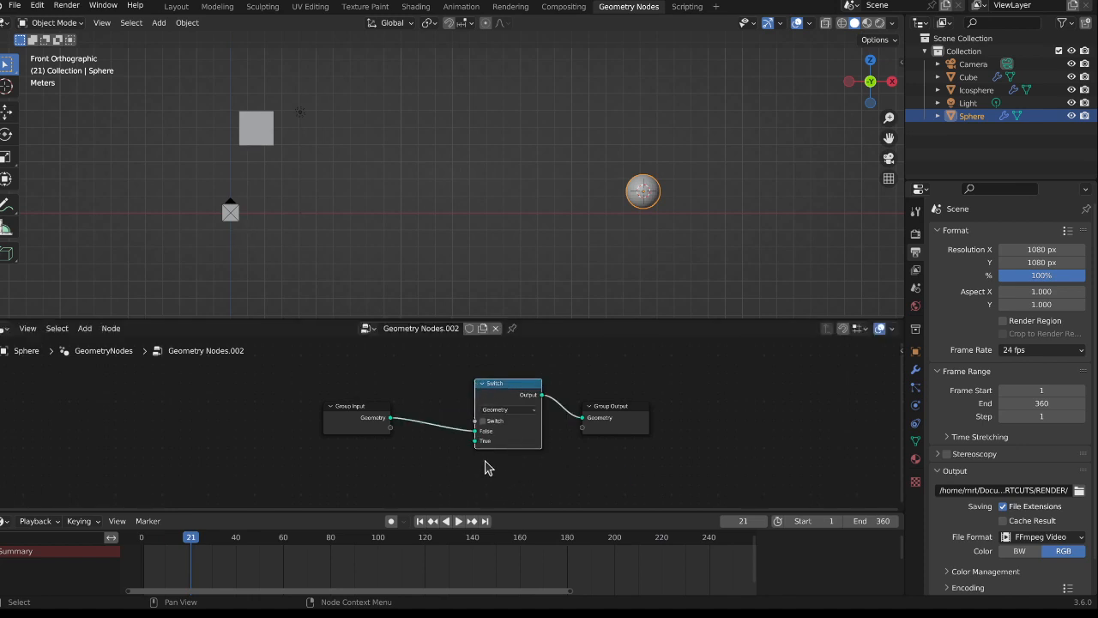
Expose the Switch node's Switch socket as a group input and try its checkbox in the sphere's modifier settings
left_click_drag(477, 431, 390, 428)
scroll(377, 429, "up", 2)
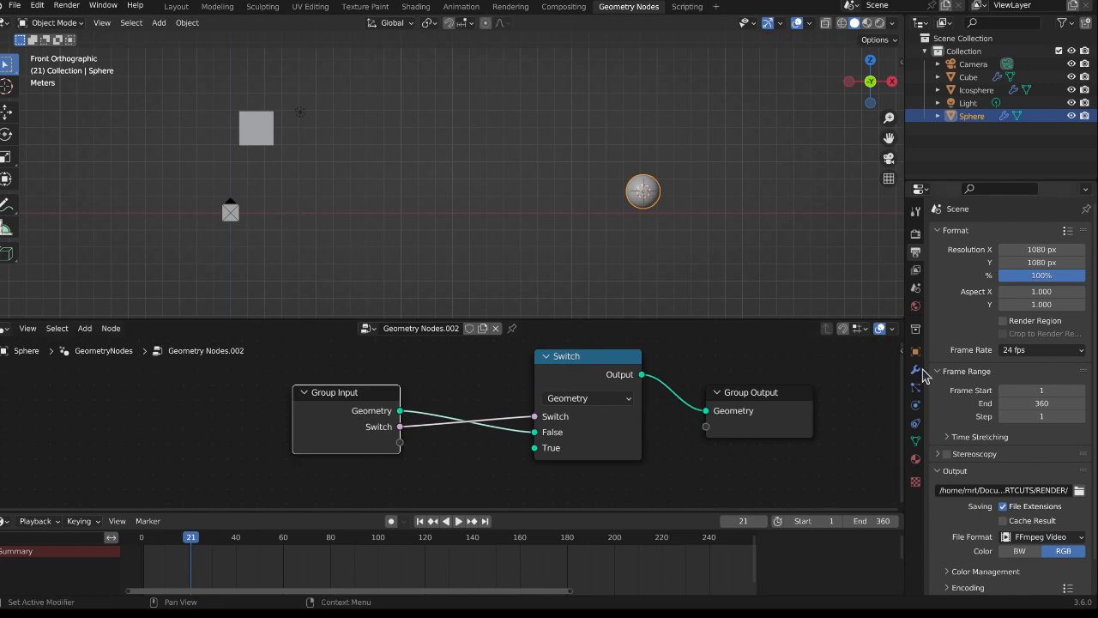
left_click(916, 370)
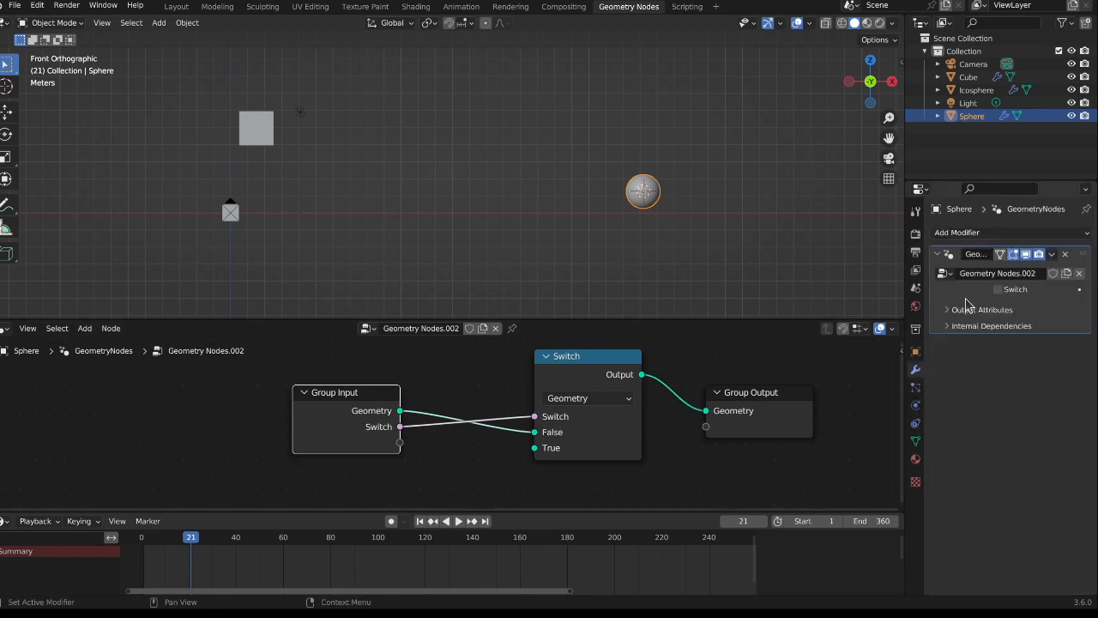
left_click(956, 311)
left_click(970, 350)
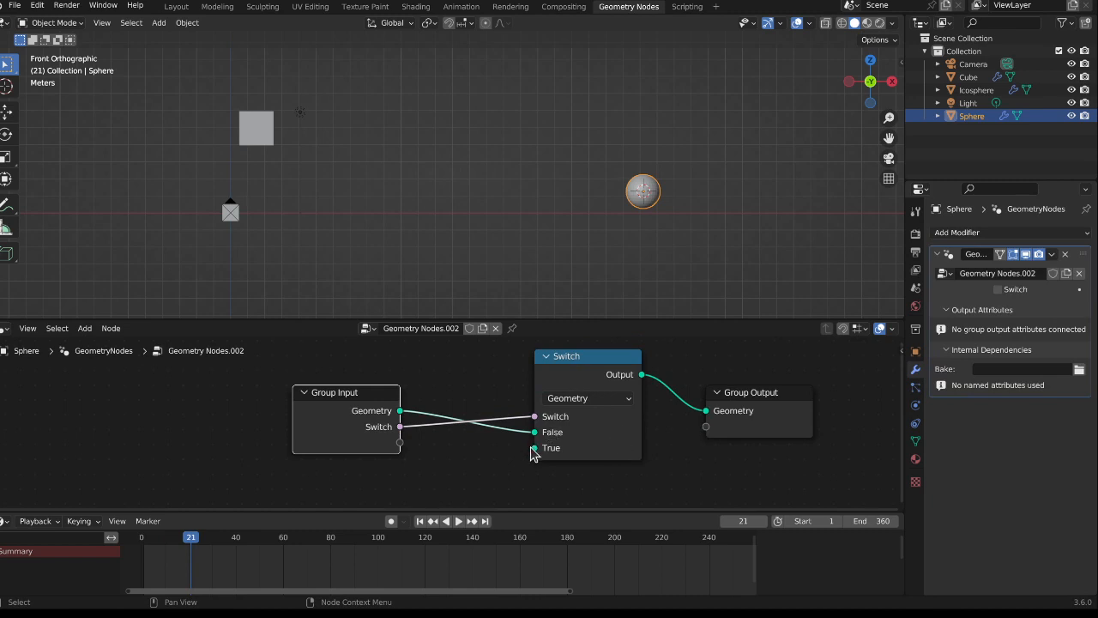
left_click(999, 290)
Duplicate the animated cube, place the copy directly below the original and make its node group single-user
left_click(256, 130)
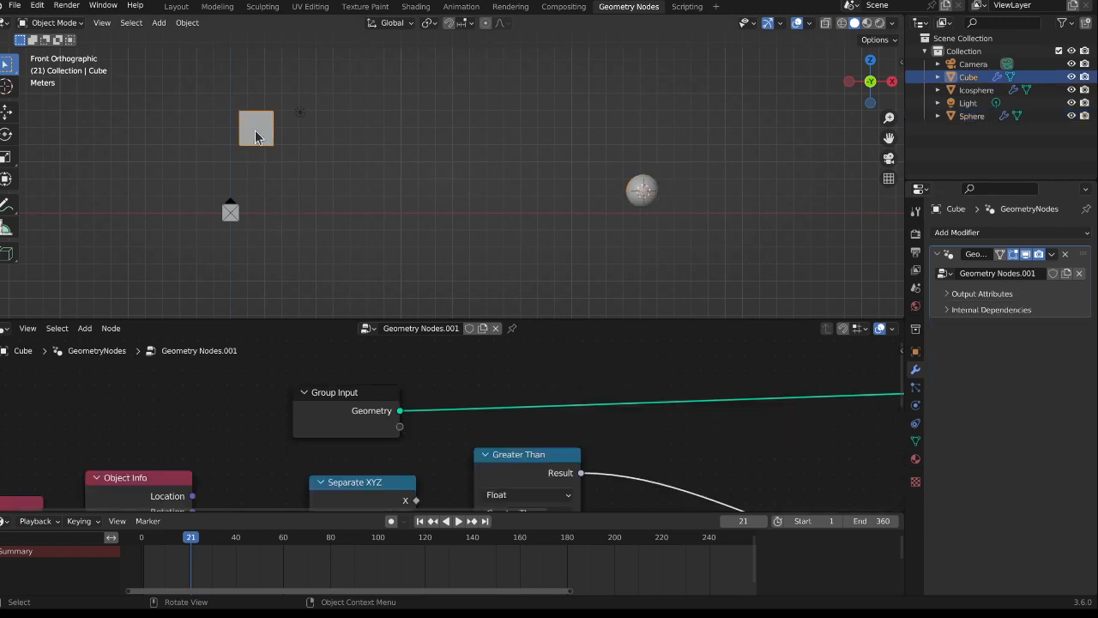
middle_click_drag(275, 439, 221, 413)
scroll(328, 415, "down", 3)
middle_click_drag(470, 445, 544, 370)
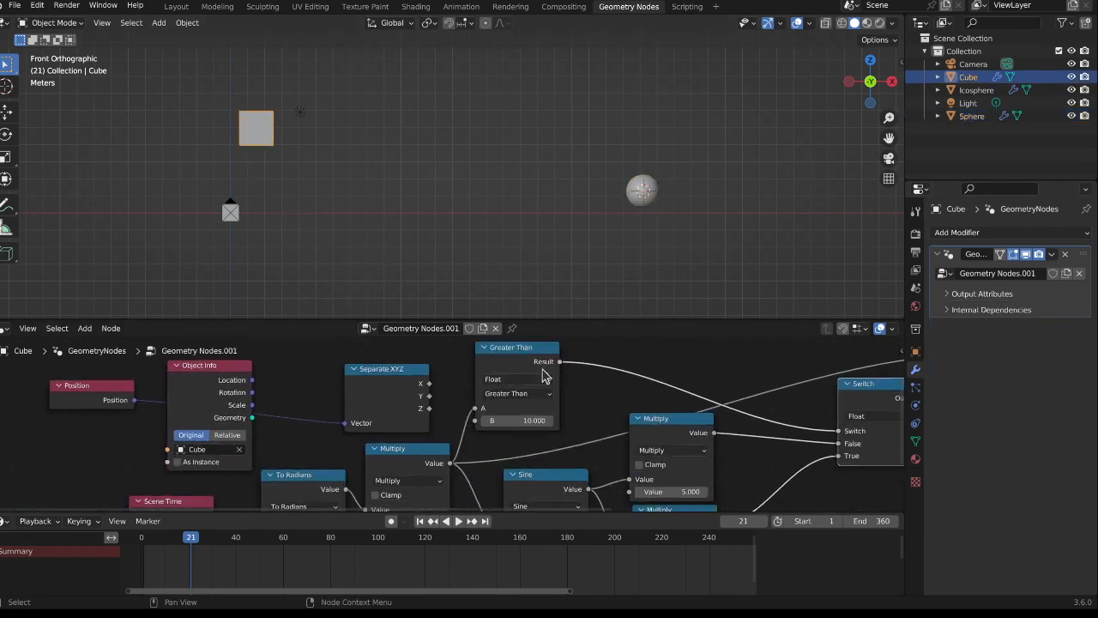
middle_click_drag(609, 382, 524, 388)
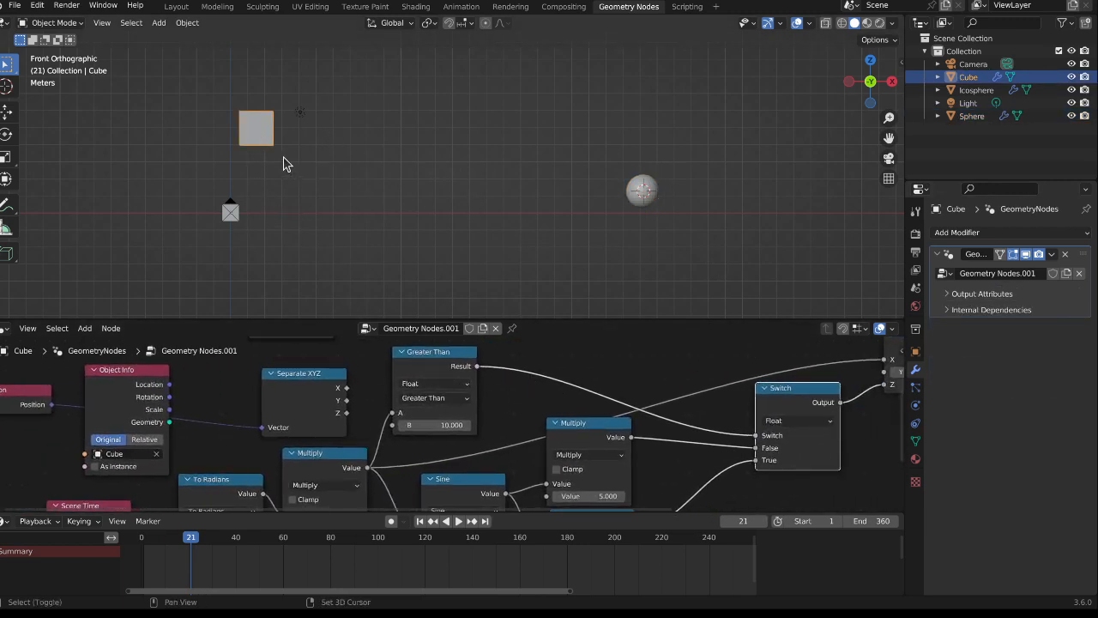
key("shift+d")
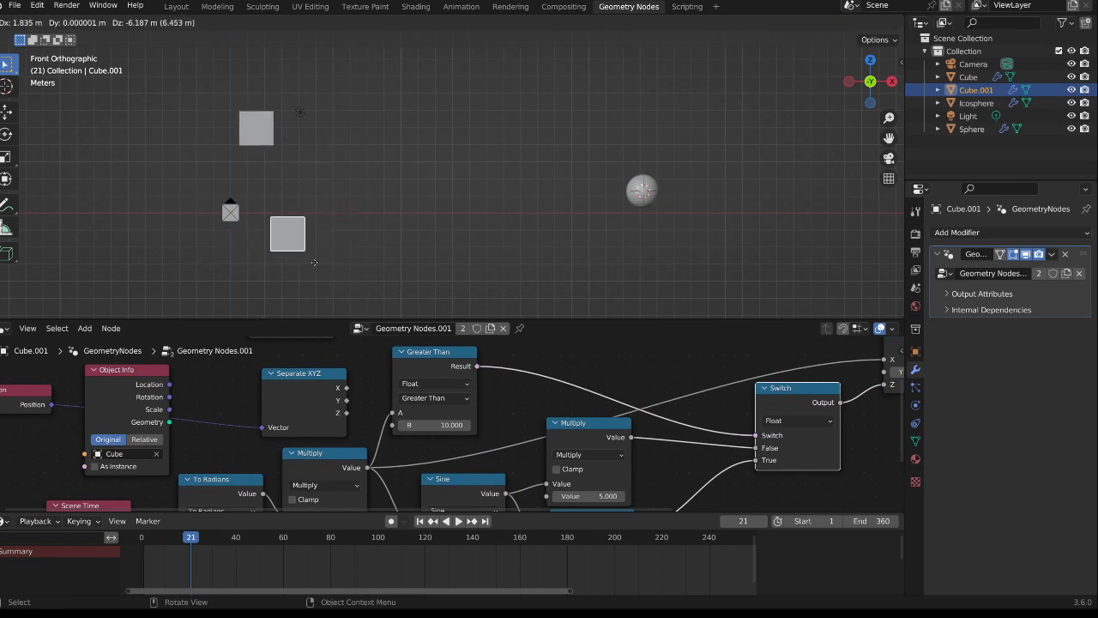
left_click(283, 286)
middle_click_drag(381, 224, 460, 102, "shift")
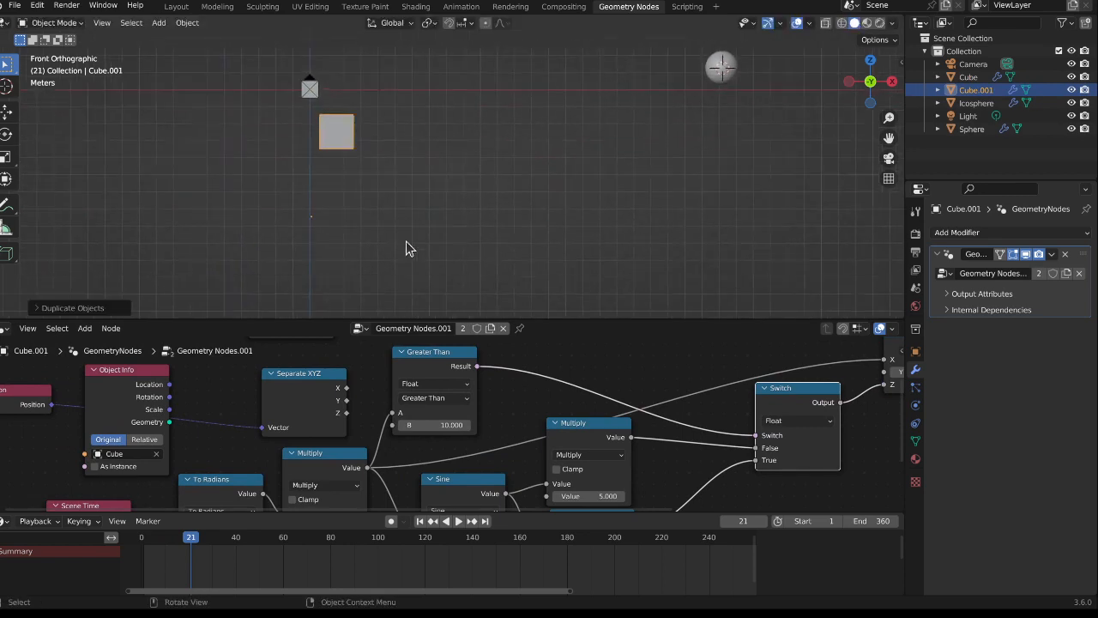
left_click(463, 329)
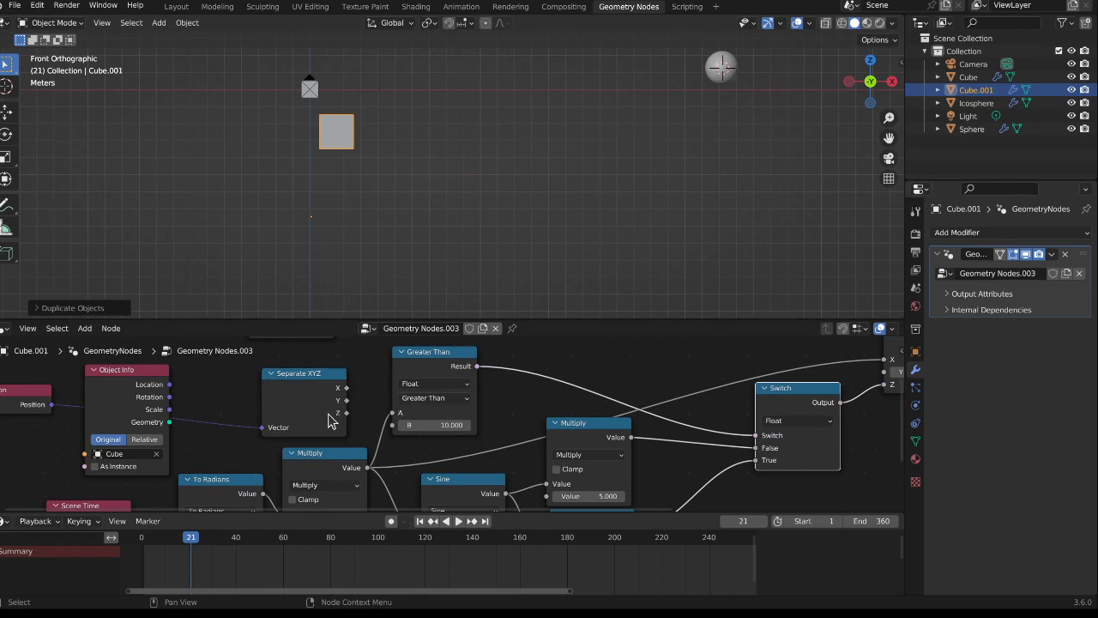
In the copy's node tree, delete the Greater Than, Separate XYZ, Object Info and Position nodes, and expose the Switch socket as a group input
scroll(383, 415, "down", 1)
right_click_drag(510, 360, 476, 386, "ctrl")
left_click(434, 371)
key("x")
left_click(315, 386)
key("x")
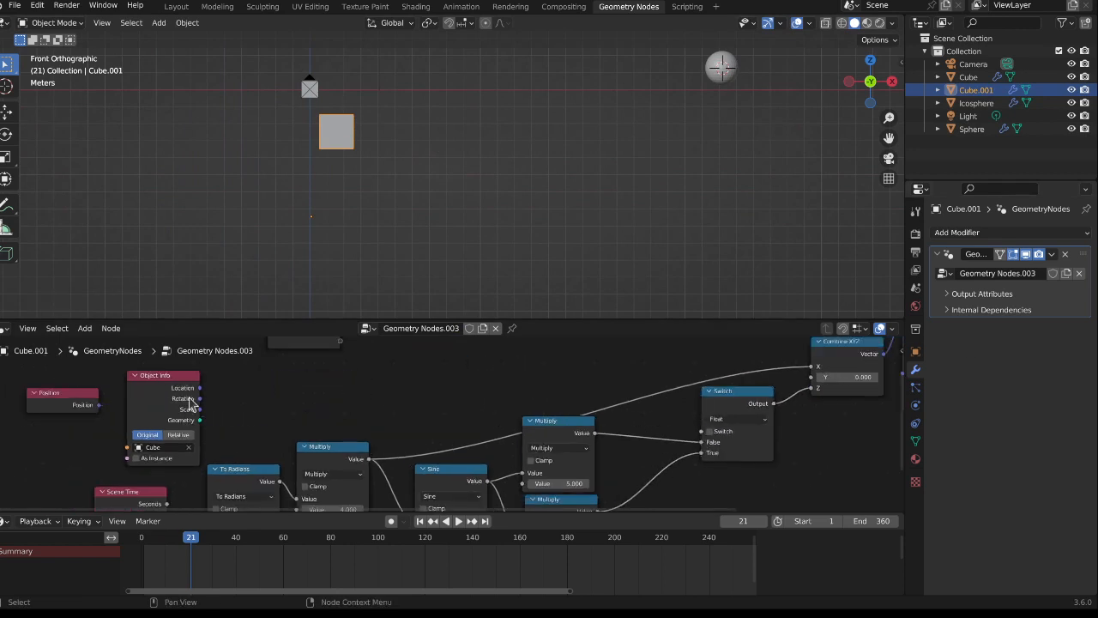
left_click(172, 391)
key("x")
key("x")
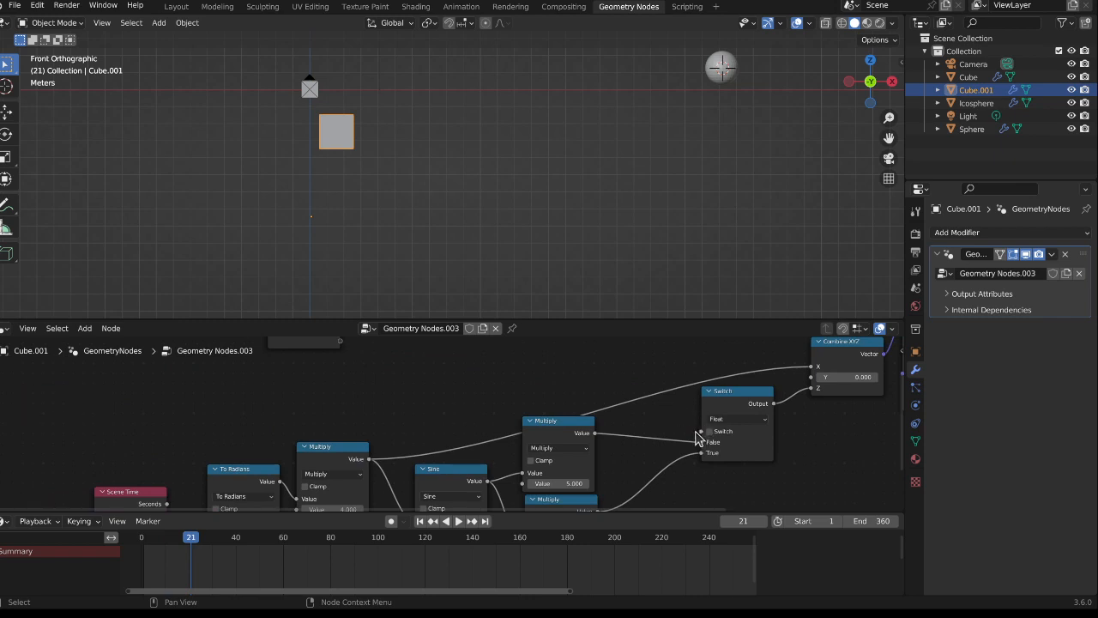
middle_click_drag(394, 388, 416, 419)
left_click_drag(367, 373, 740, 465)
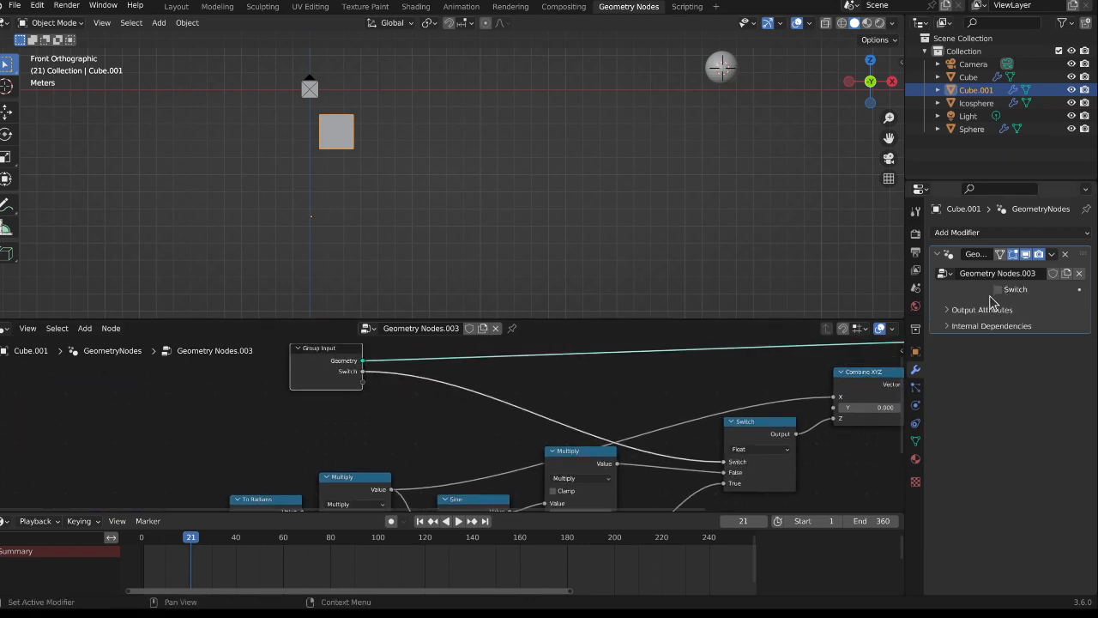
Play and scrub the animation forward to frame 144 and back to frame 35 to examine the duplicated cube's motion
key("space")
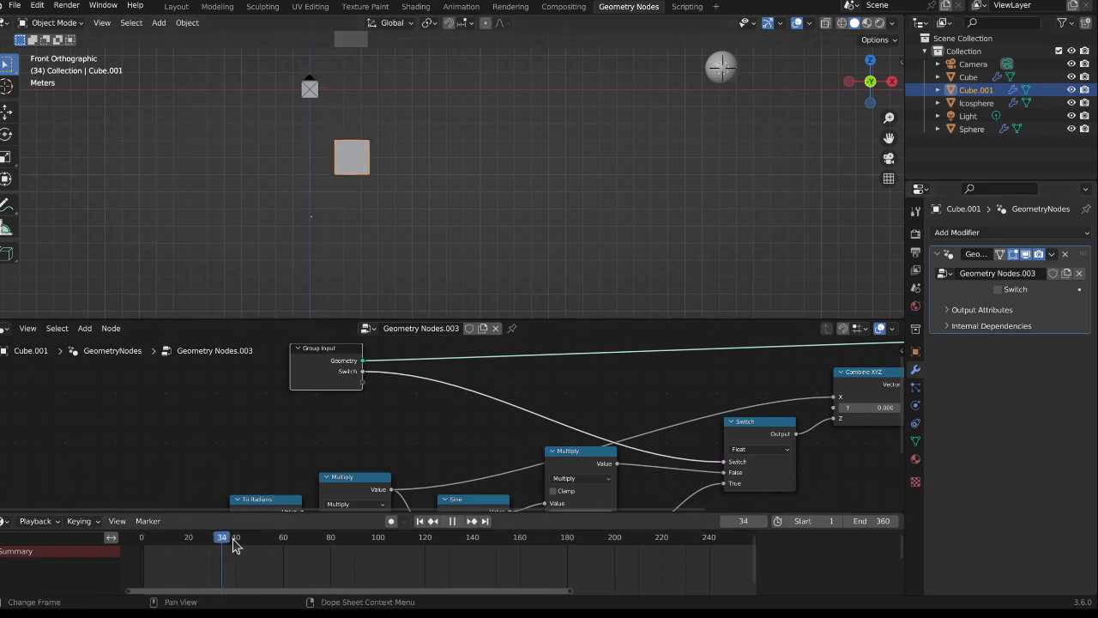
left_click_drag(236, 545, 482, 539)
key("space")
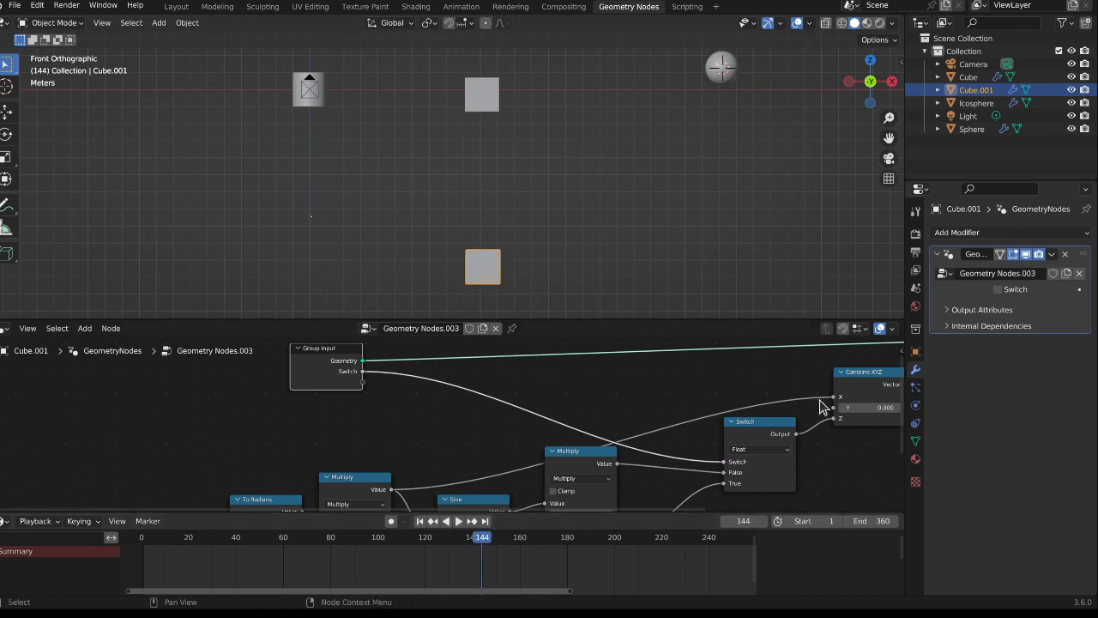
middle_click_drag(784, 428, 732, 424)
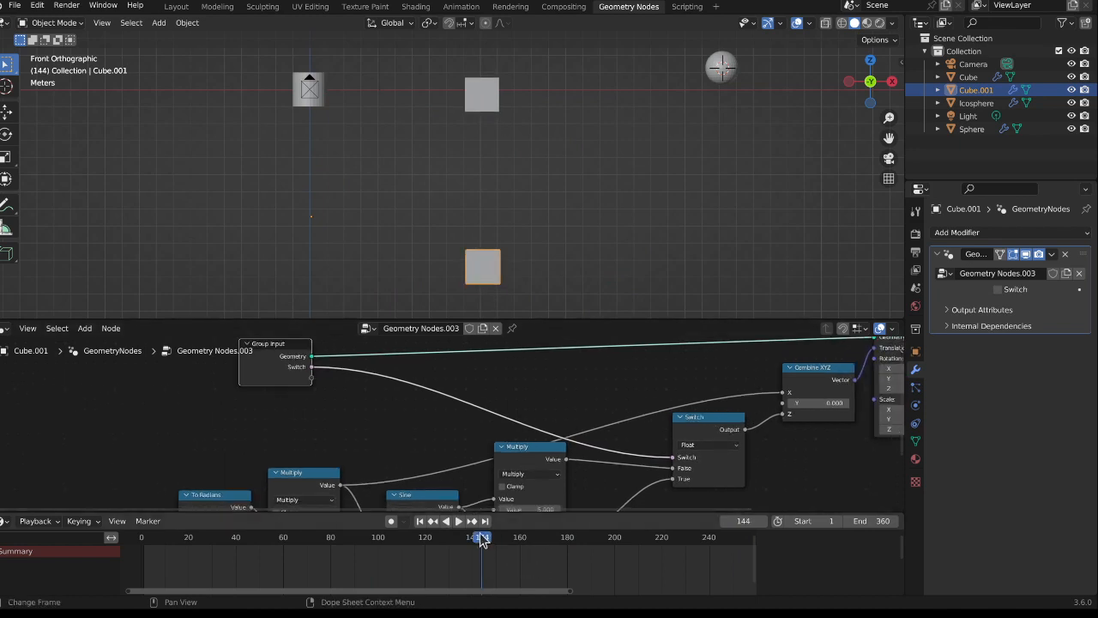
left_click_drag(482, 539, 223, 537)
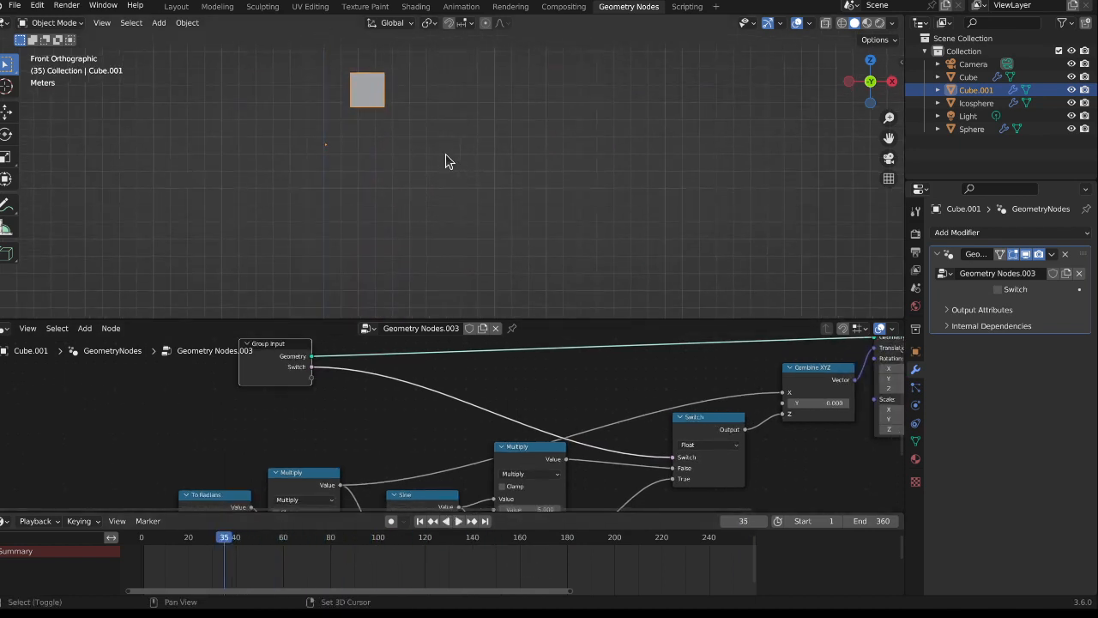
Move the duplicated cube farther down in front view and play the animation, stopping at frame 142
key("g")
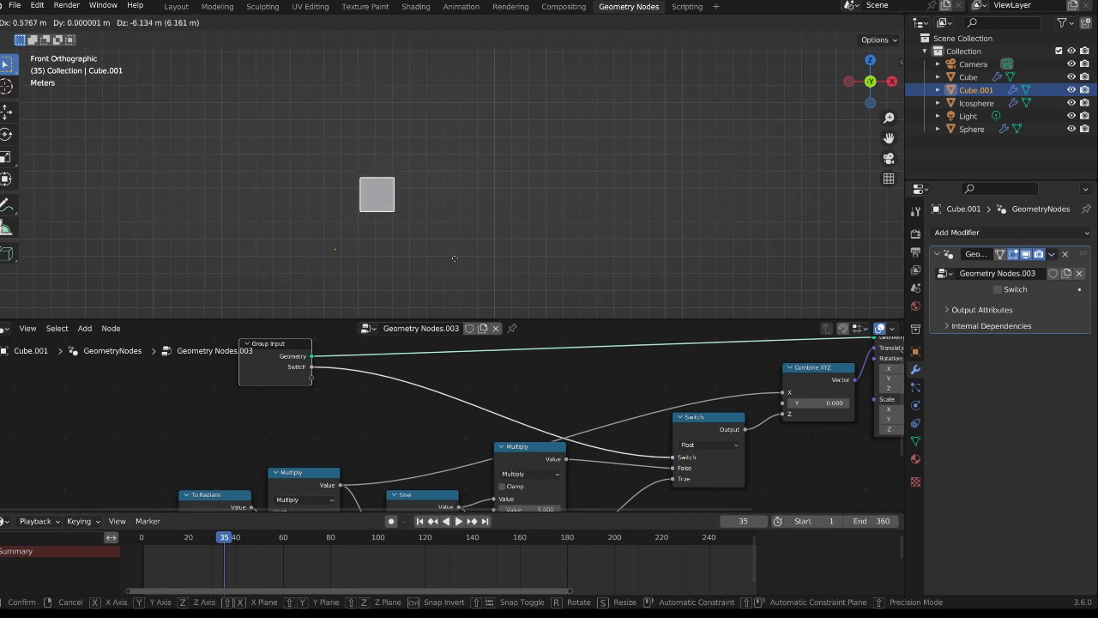
left_click(441, 228)
key("space")
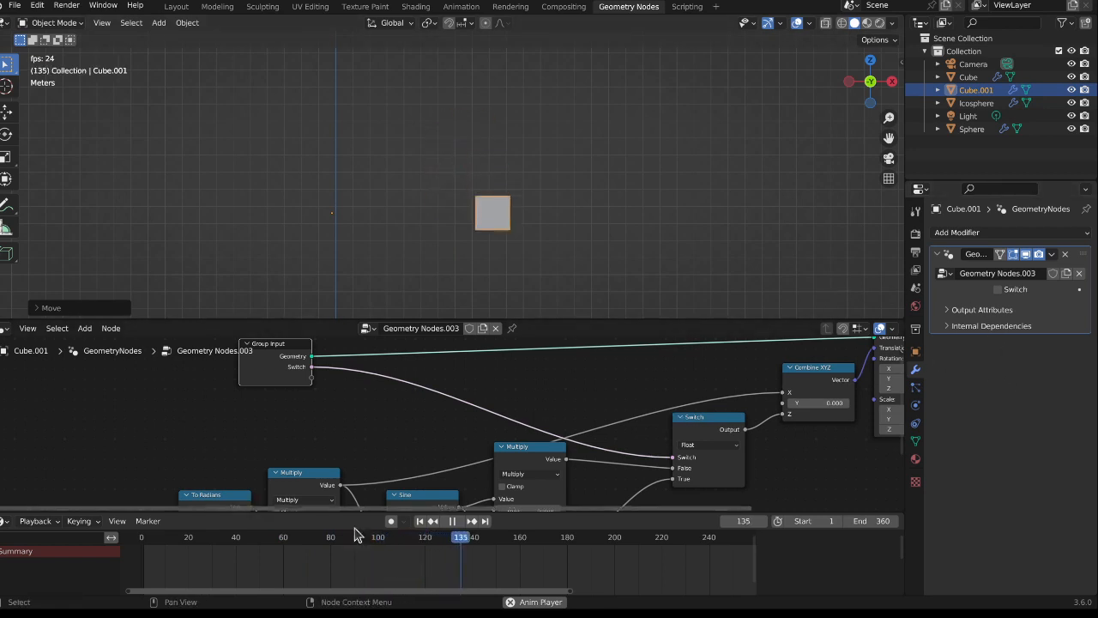
key("space")
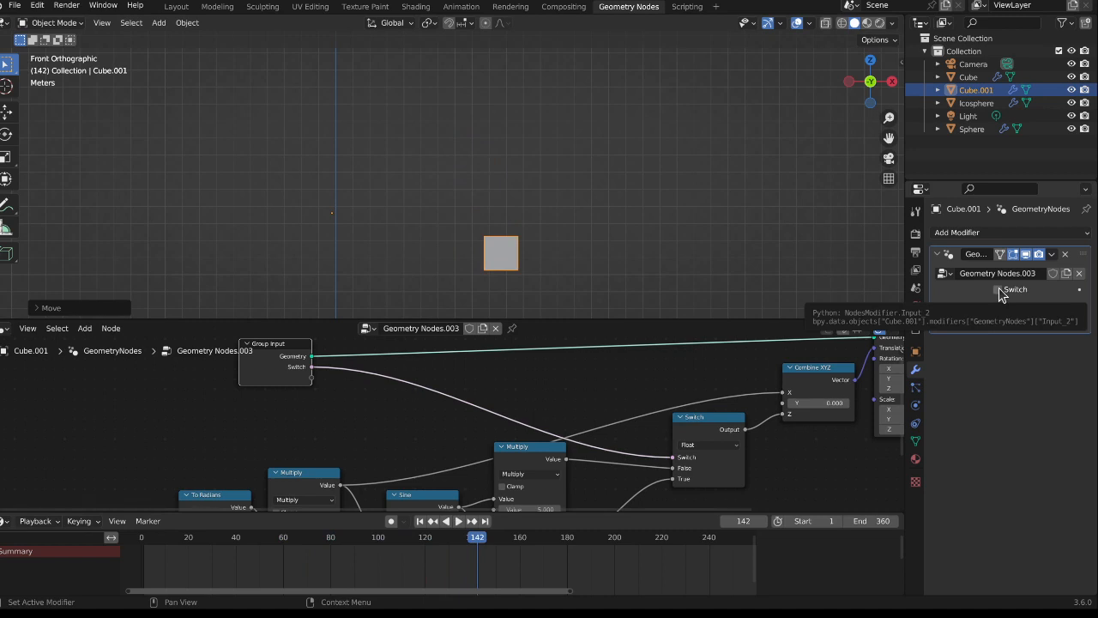
Keyframe the duplicated cube's Switch modifier input as off at frame 142 and on at frame 210
key("i")
middle_click_drag(548, 553, 406, 548)
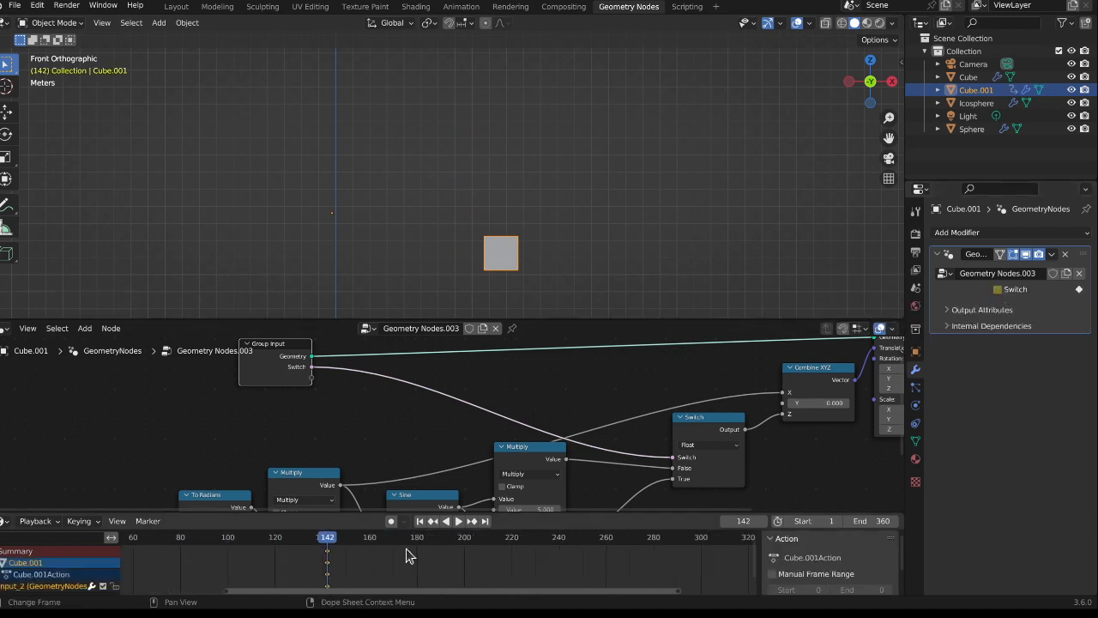
left_click_drag(406, 548, 489, 542)
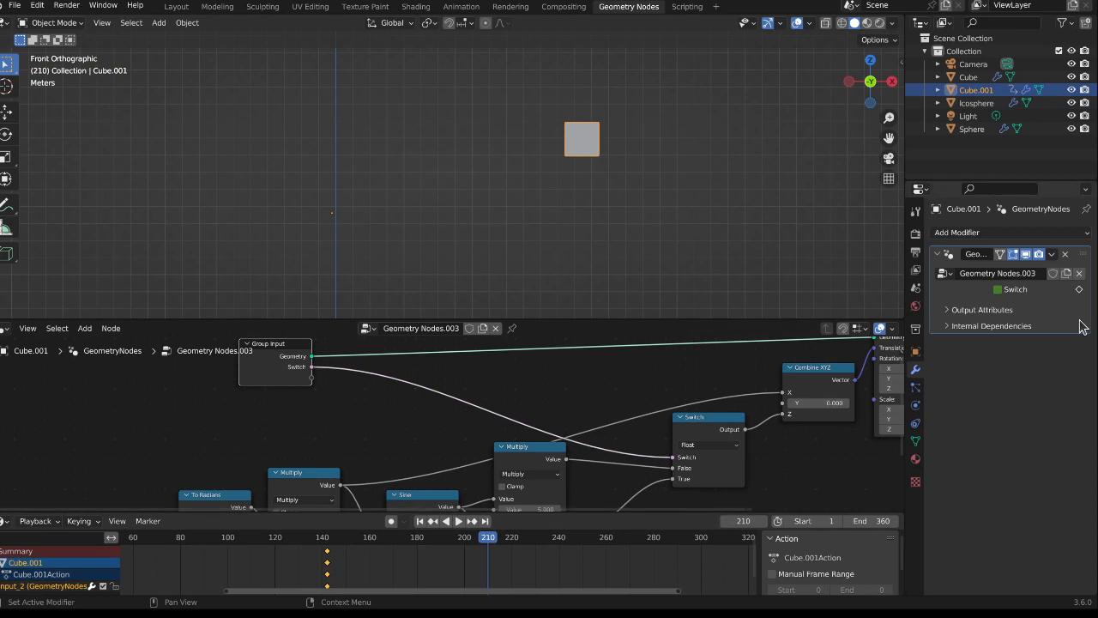
key("i")
left_click(998, 291)
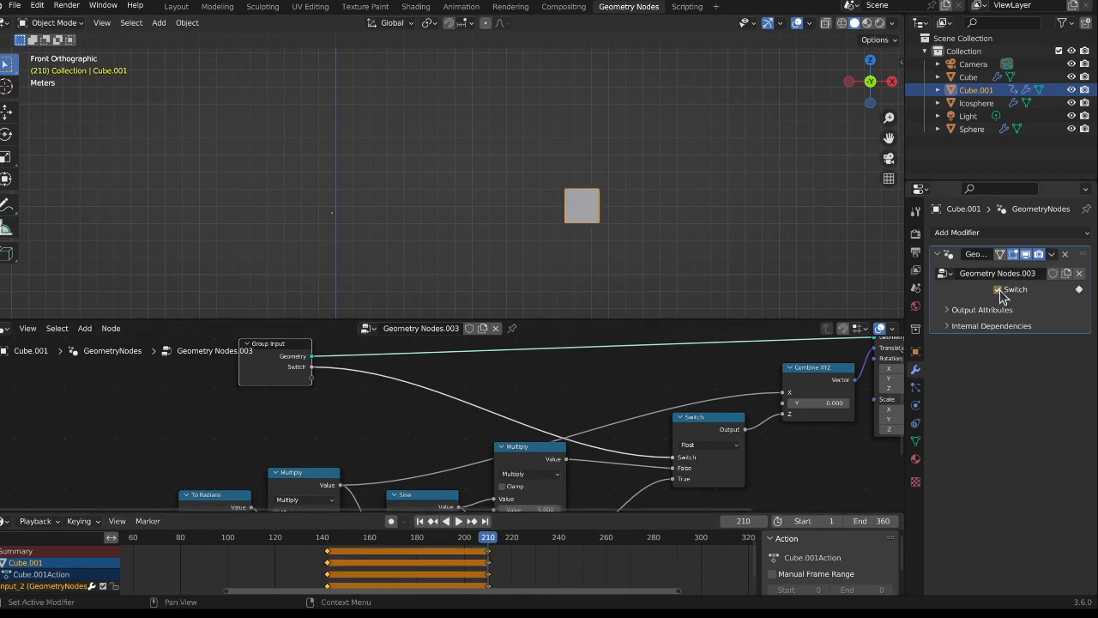
key("i")
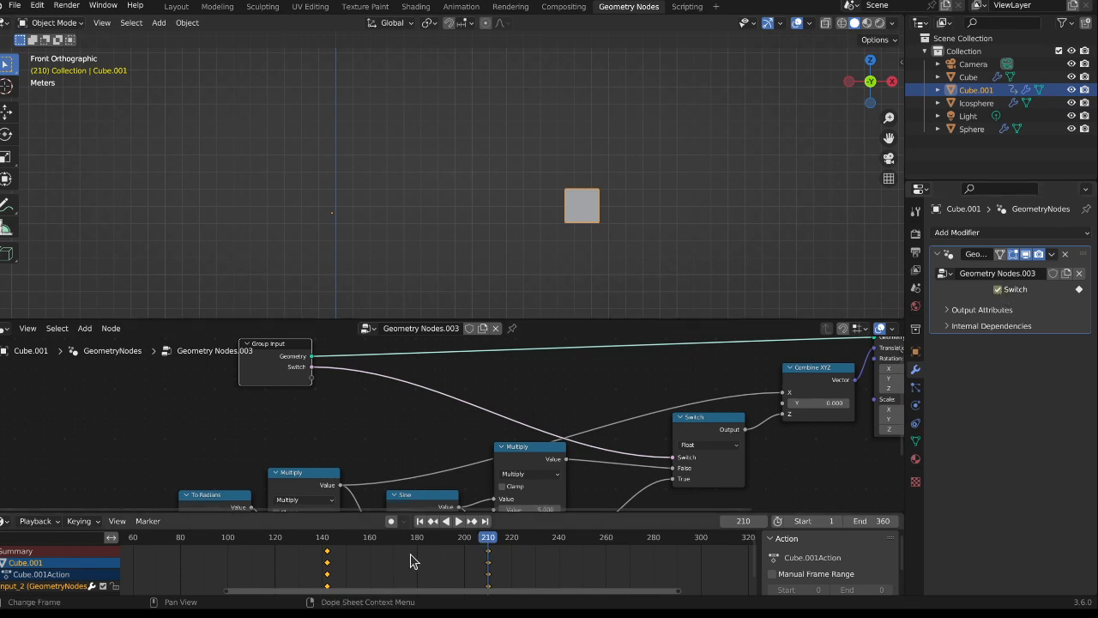
Play the animation from shortly before the frame 142 keyframe to check the keyframed switch
left_click(302, 538)
key("space")
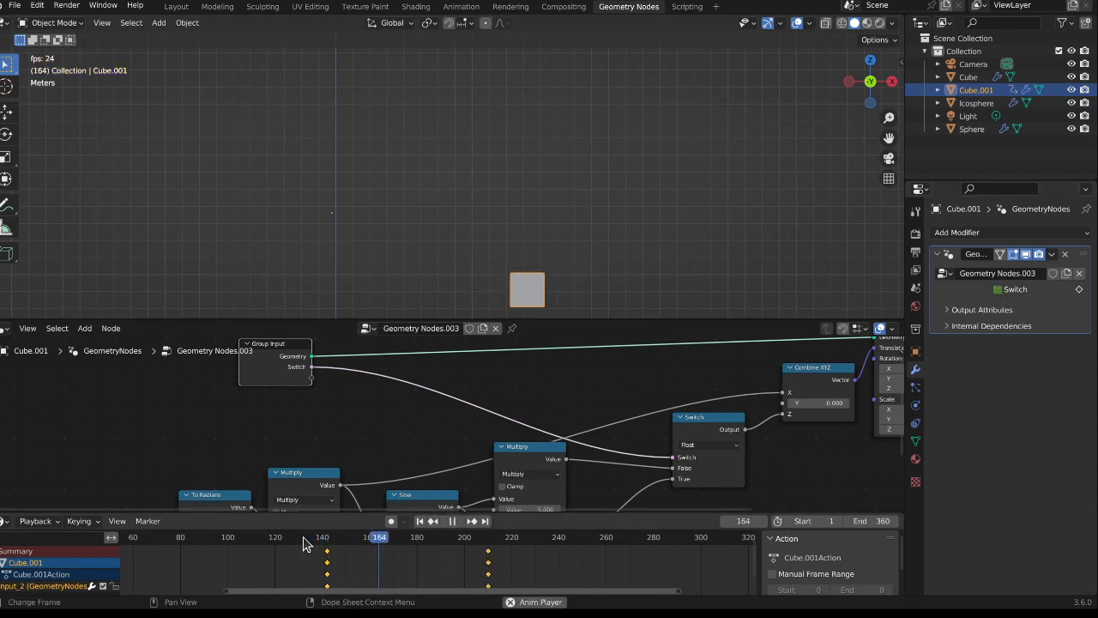